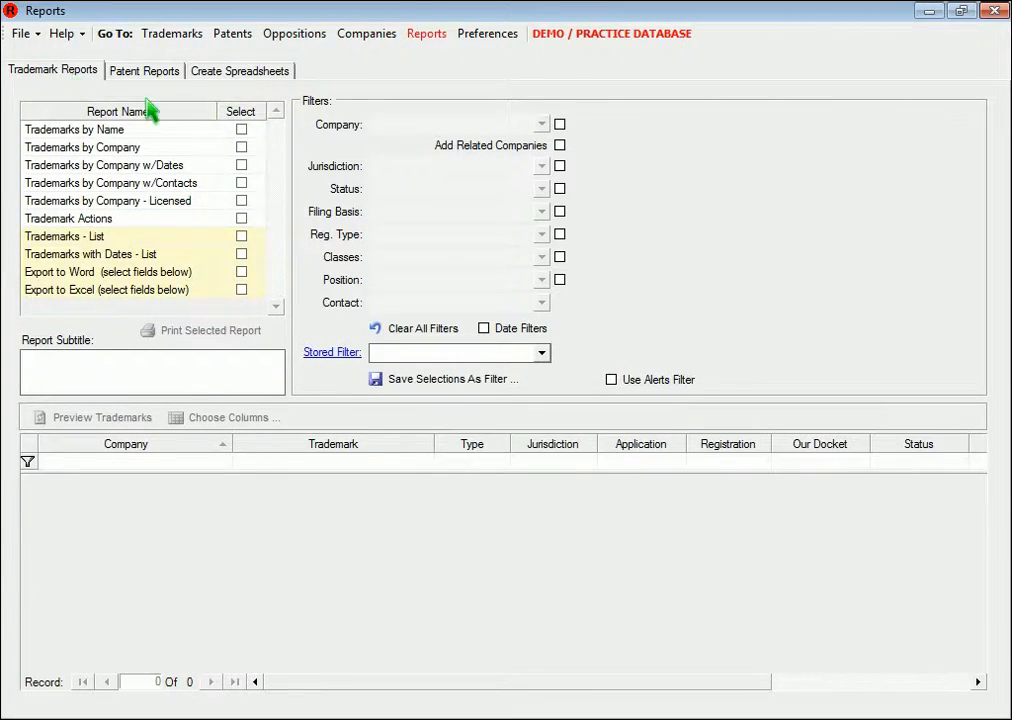
# Select the Trademarks by Name report, preview the matching trademarks, and generate the report, closing it after viewing
pyautogui.click(246, 136)
pyautogui.click(246, 136)
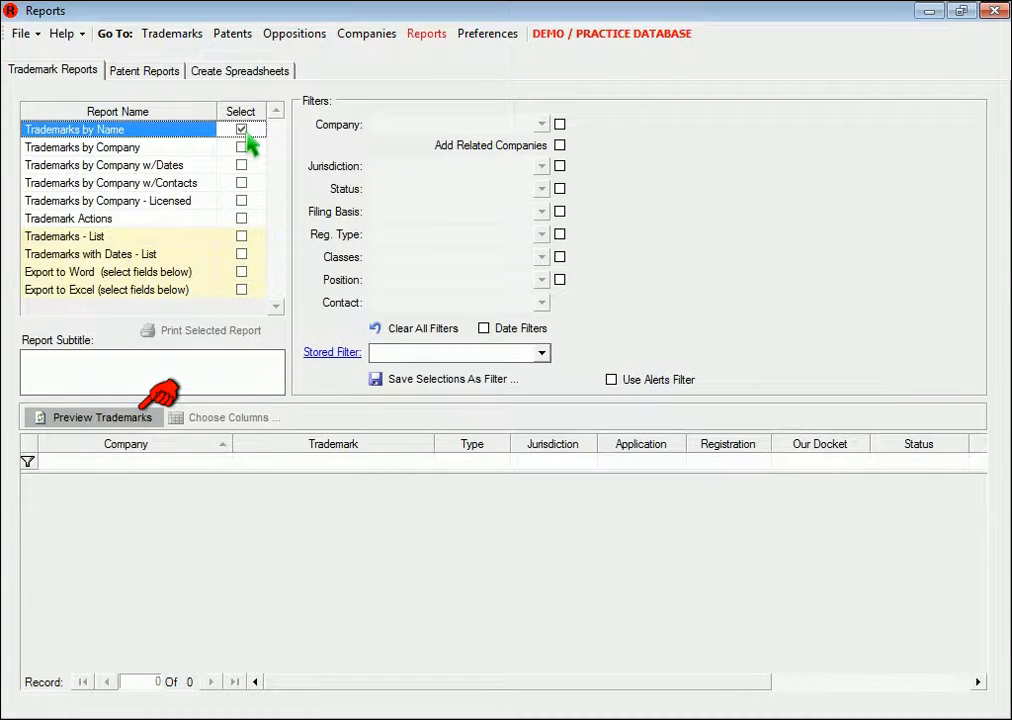
pyautogui.click(95, 420)
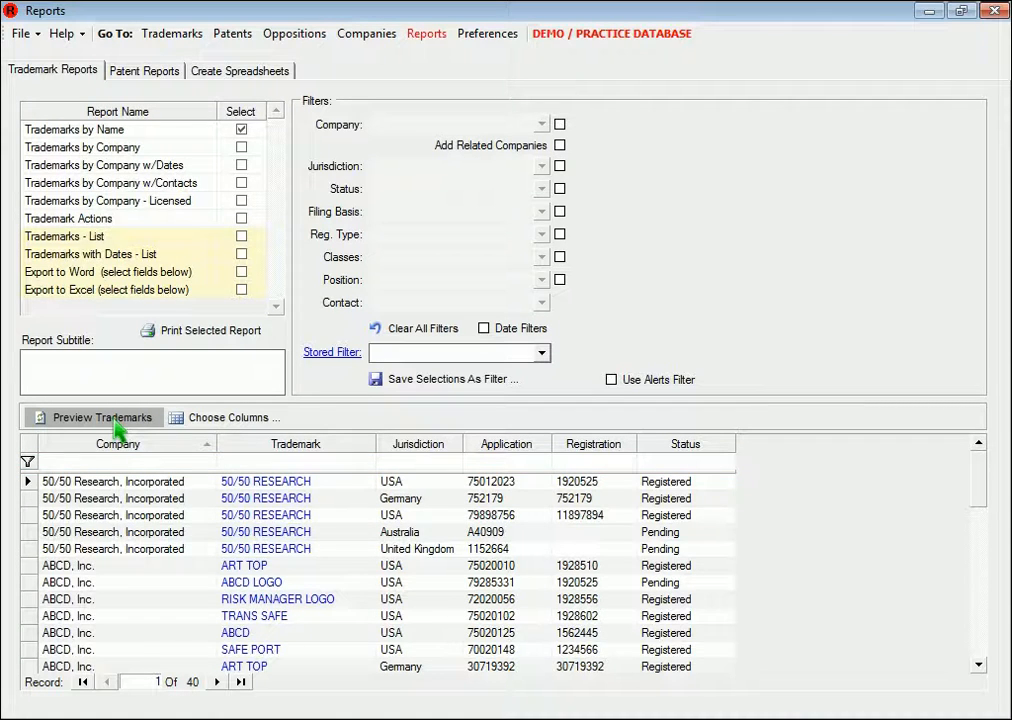
pyautogui.click(205, 333)
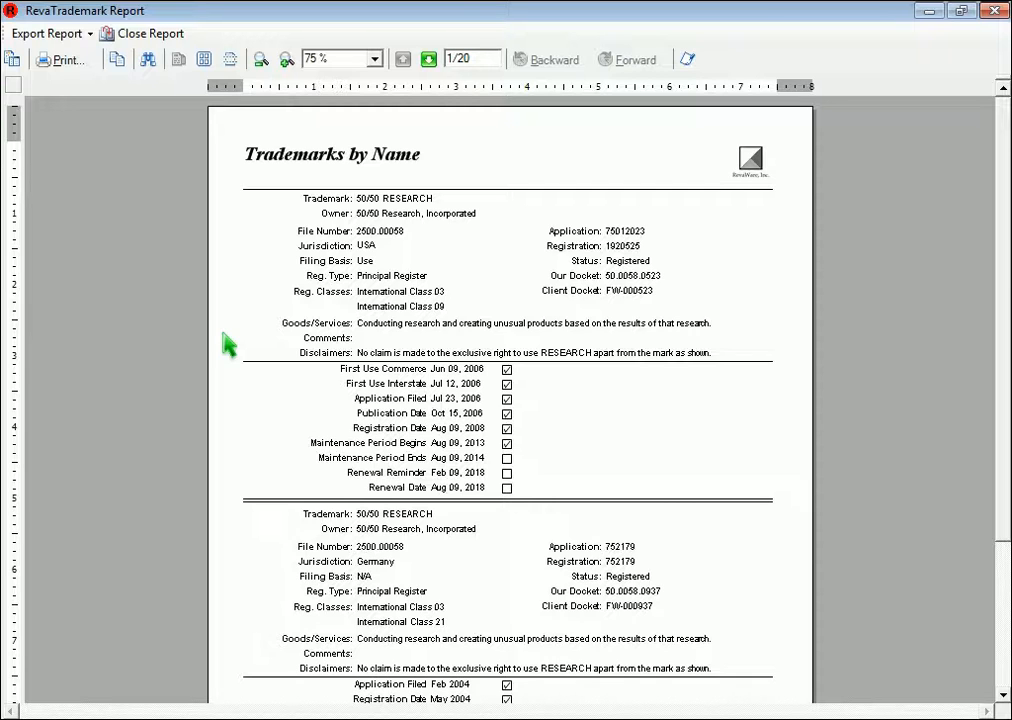
pyautogui.click(140, 33)
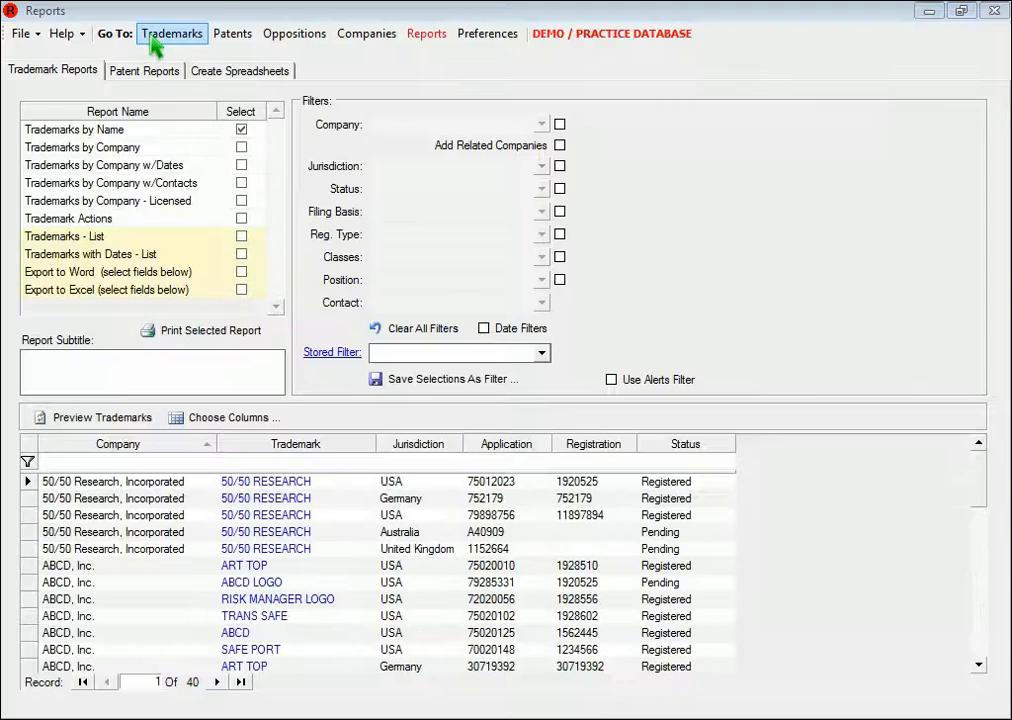
# Generate the Trademarks by Name report with the previewed list filtered to Germany as jurisdiction, and clear that list filter after closing the report
pyautogui.click(452, 462)
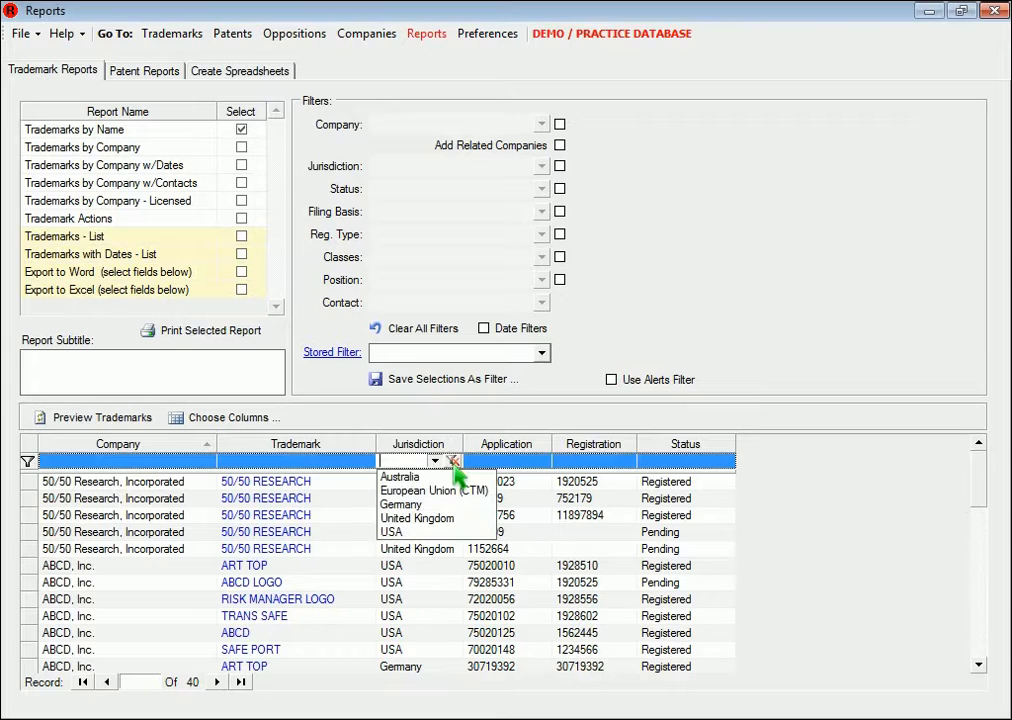
pyautogui.click(424, 505)
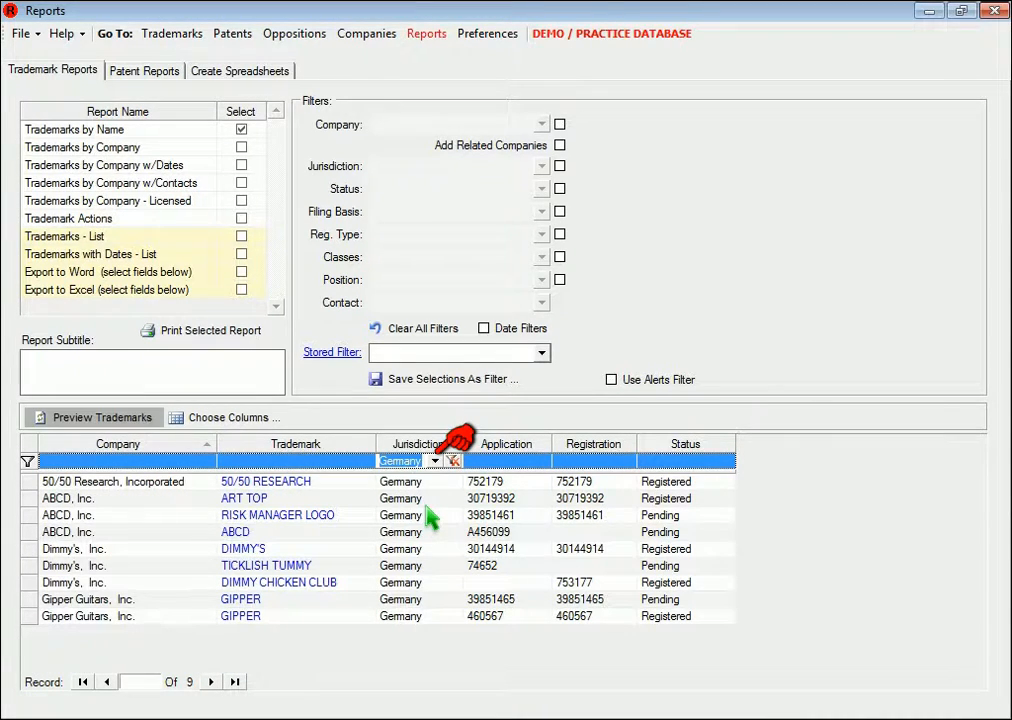
pyautogui.click(205, 335)
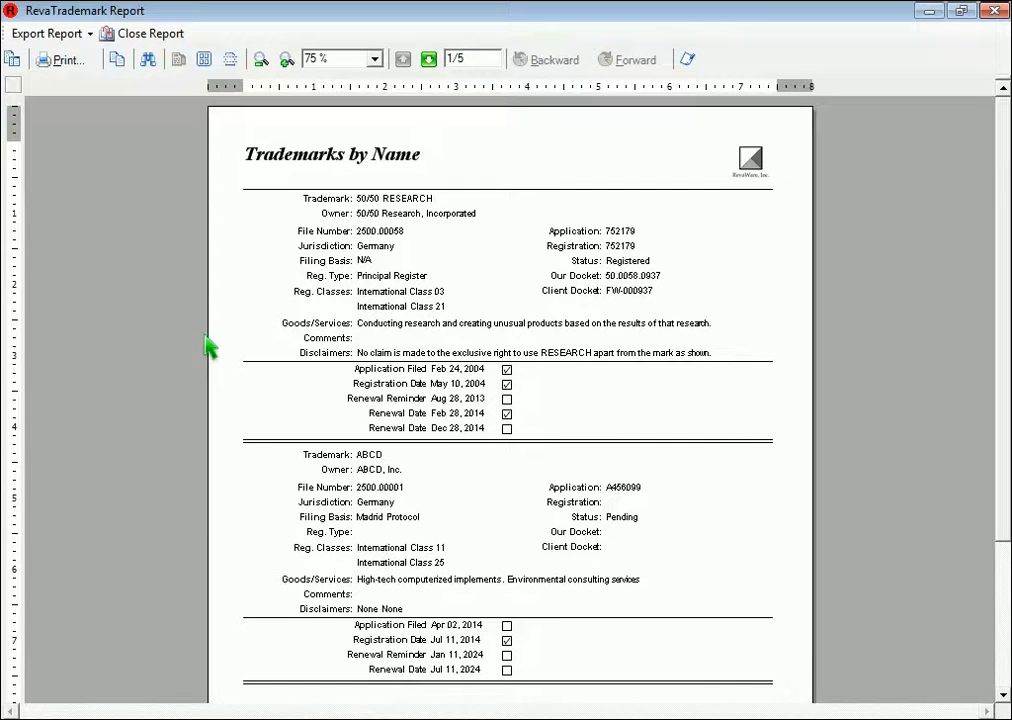
pyautogui.click(104, 34)
pyautogui.click(452, 463)
pyautogui.click(452, 462)
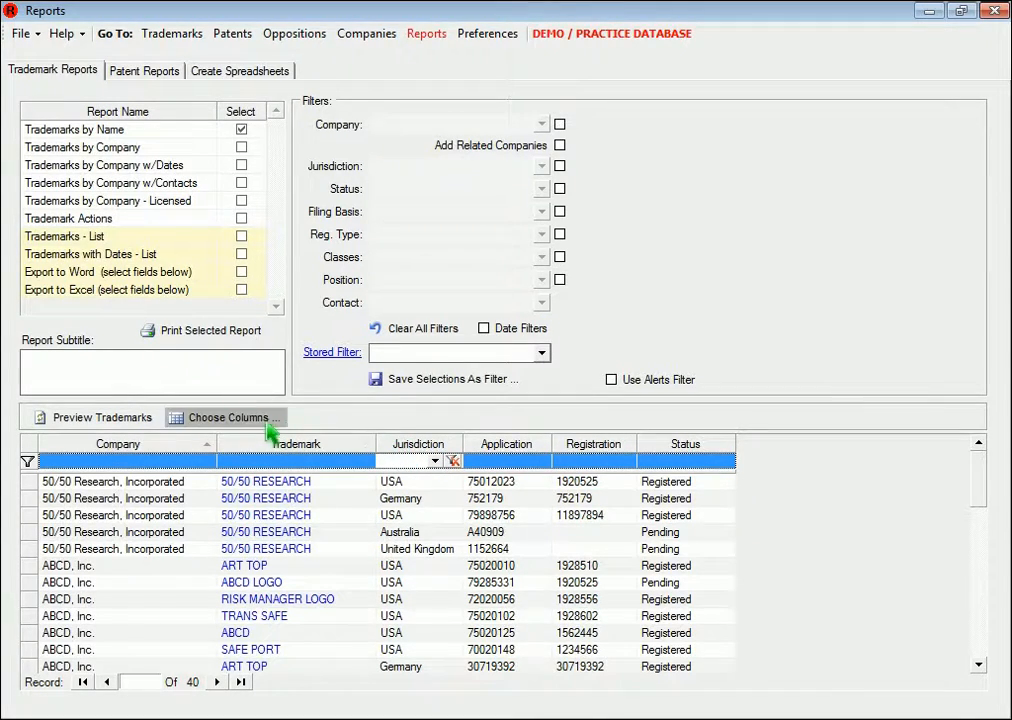
# Try to add the Our Docket column beside Application in the trademark list, and generate and close the unfiltered Trademarks by Name report
pyautogui.click(222, 419)
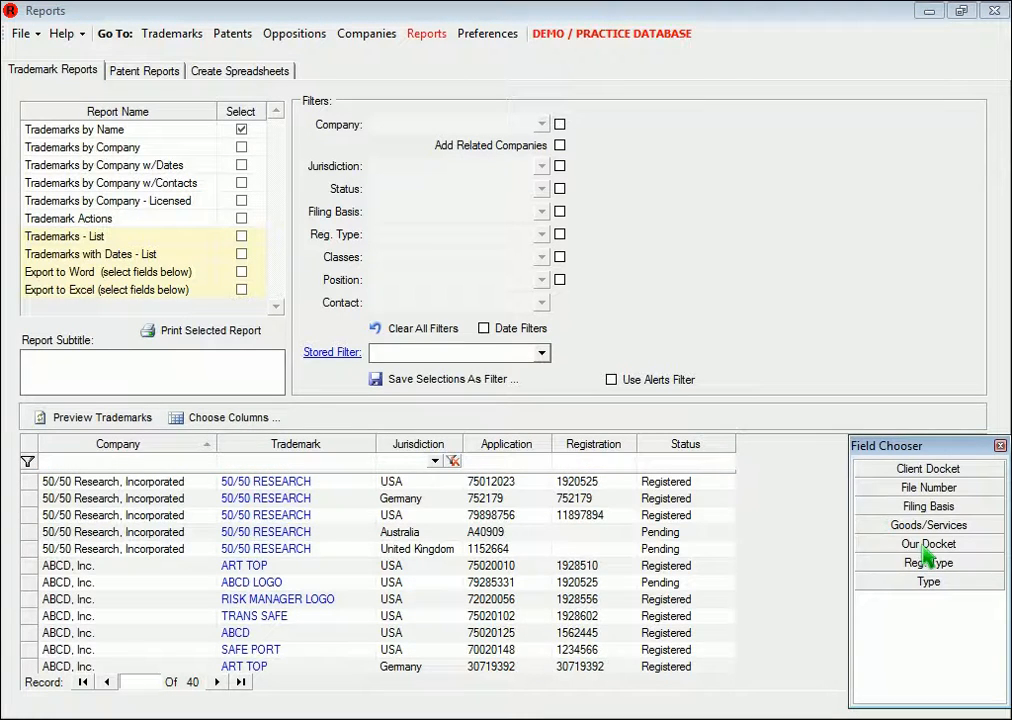
pyautogui.moveTo(900, 543); pyautogui.dragTo(527, 431)
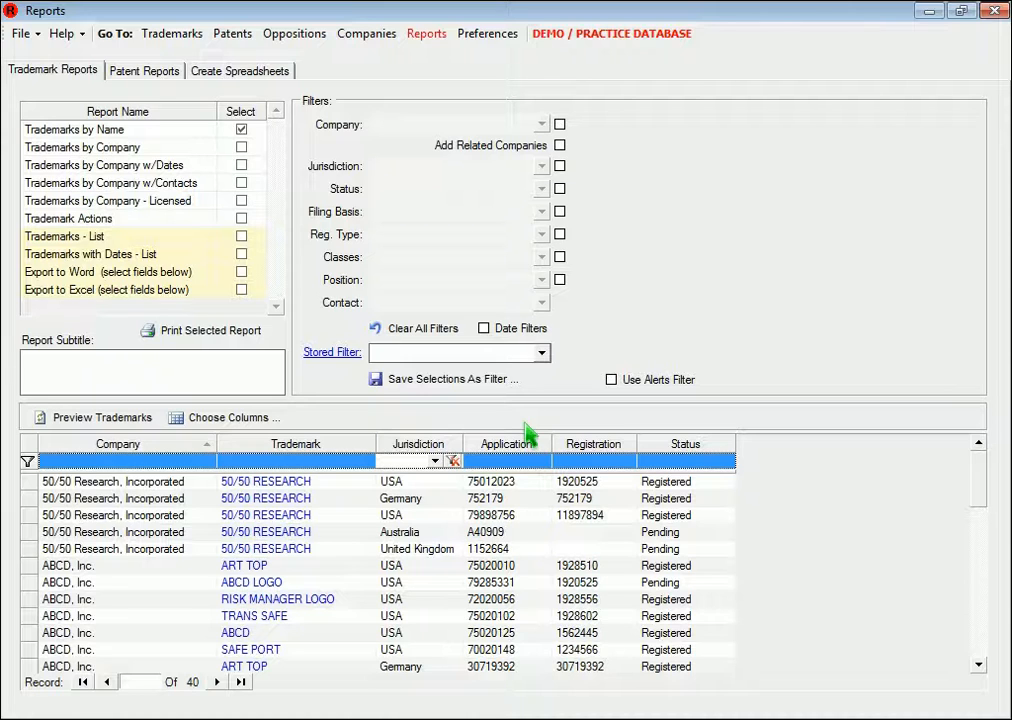
pyautogui.click(249, 333)
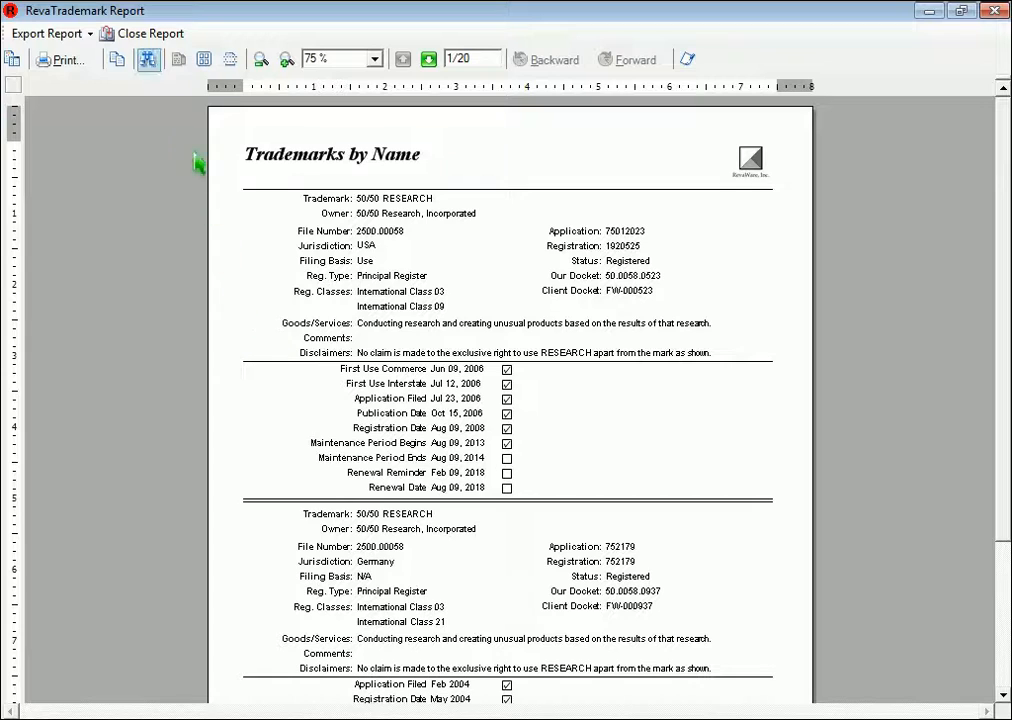
pyautogui.click(135, 33)
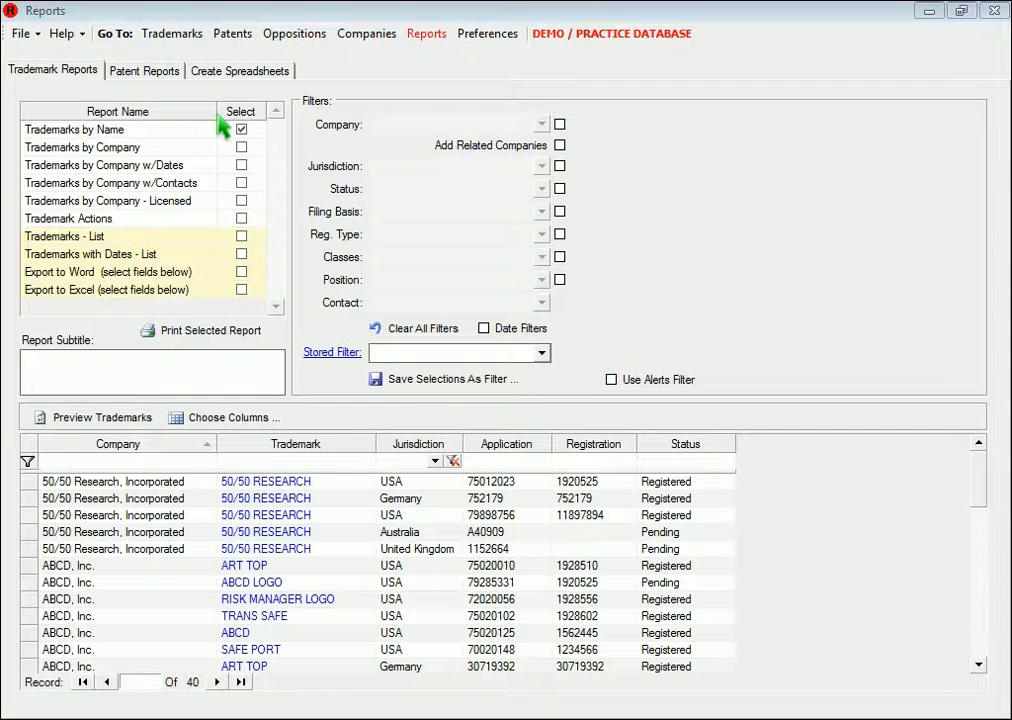
# Generate the Trademarks by Company report for all listed trademarks and close it after viewing
pyautogui.click(242, 149)
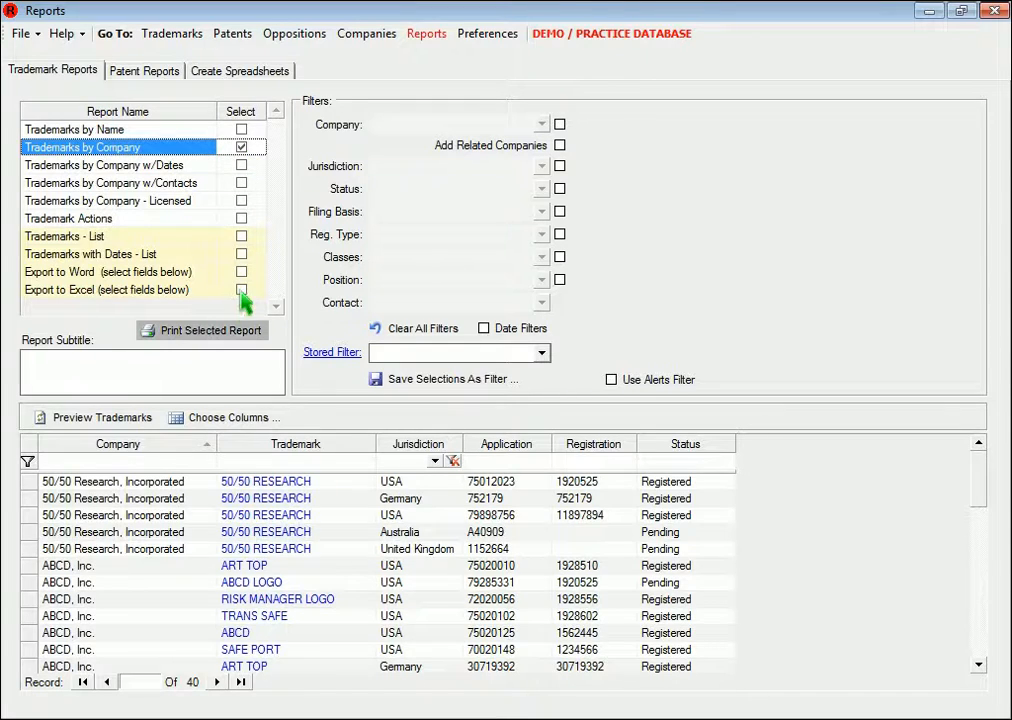
pyautogui.click(247, 332)
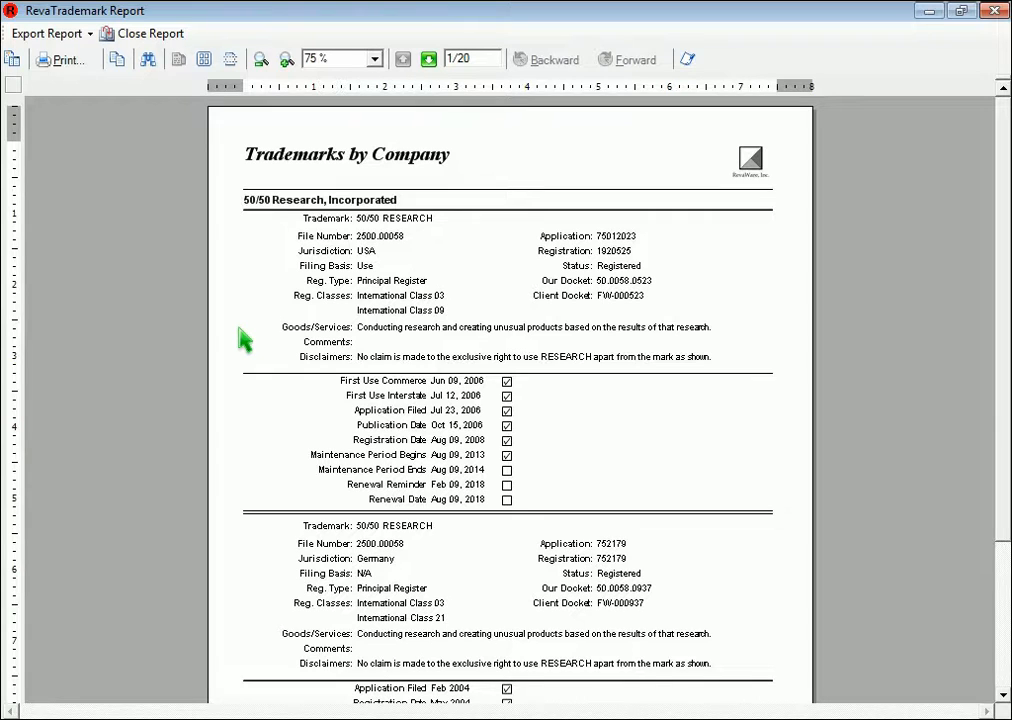
pyautogui.click(148, 34)
# Switch the selection to Trademarks by Company w/Dates, and generate that report, closing it after viewing
pyautogui.click(241, 165)
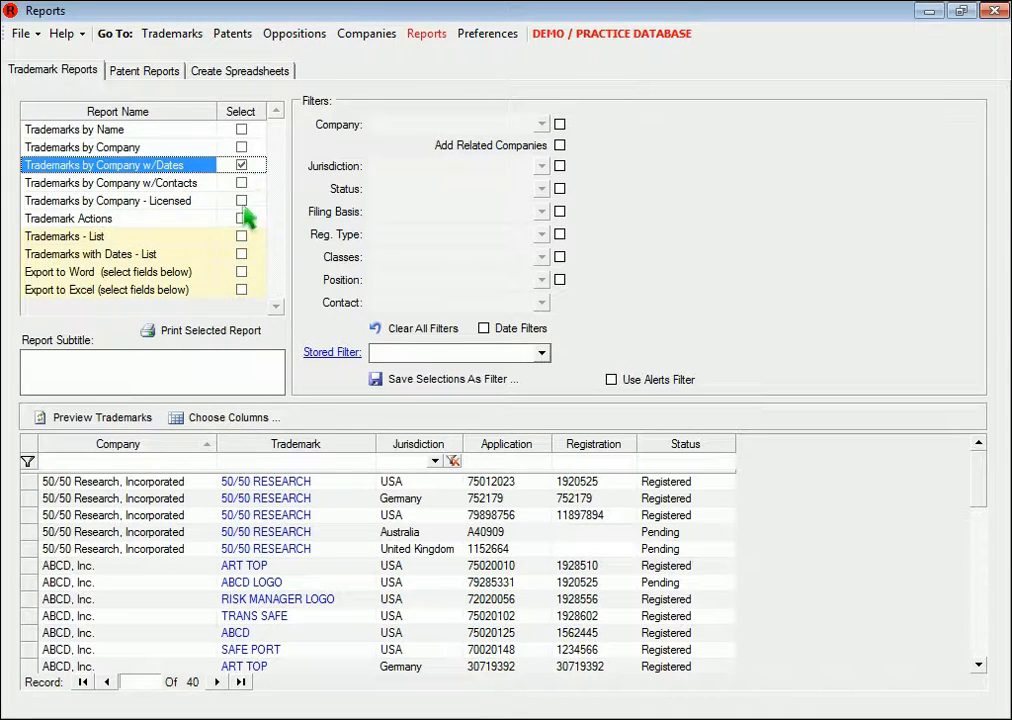
pyautogui.click(235, 338)
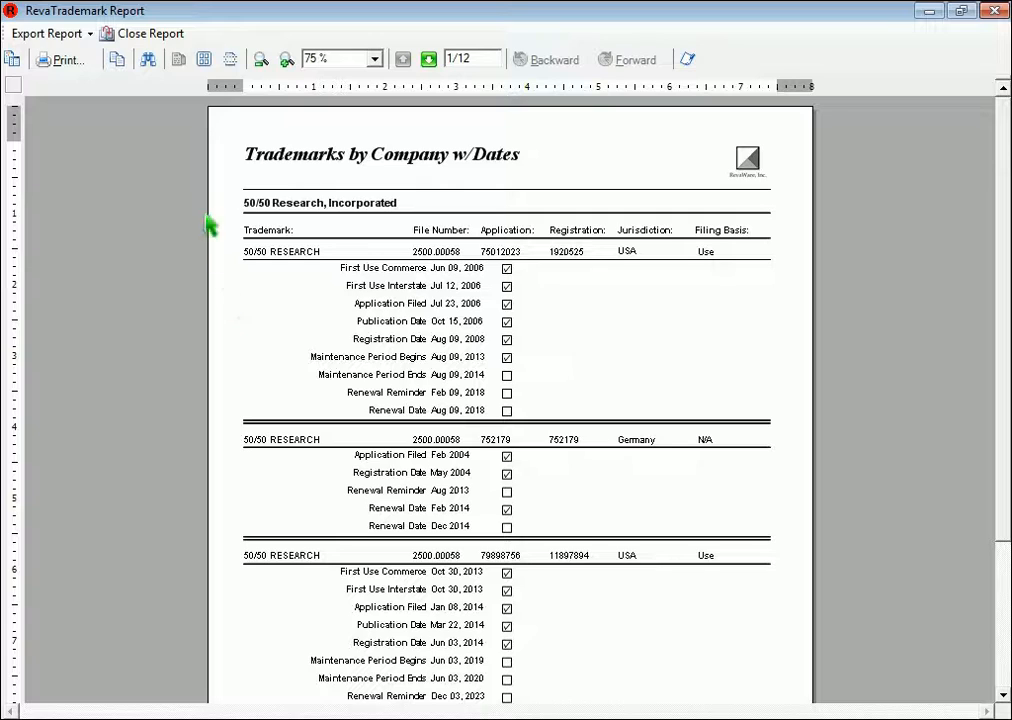
pyautogui.click(145, 33)
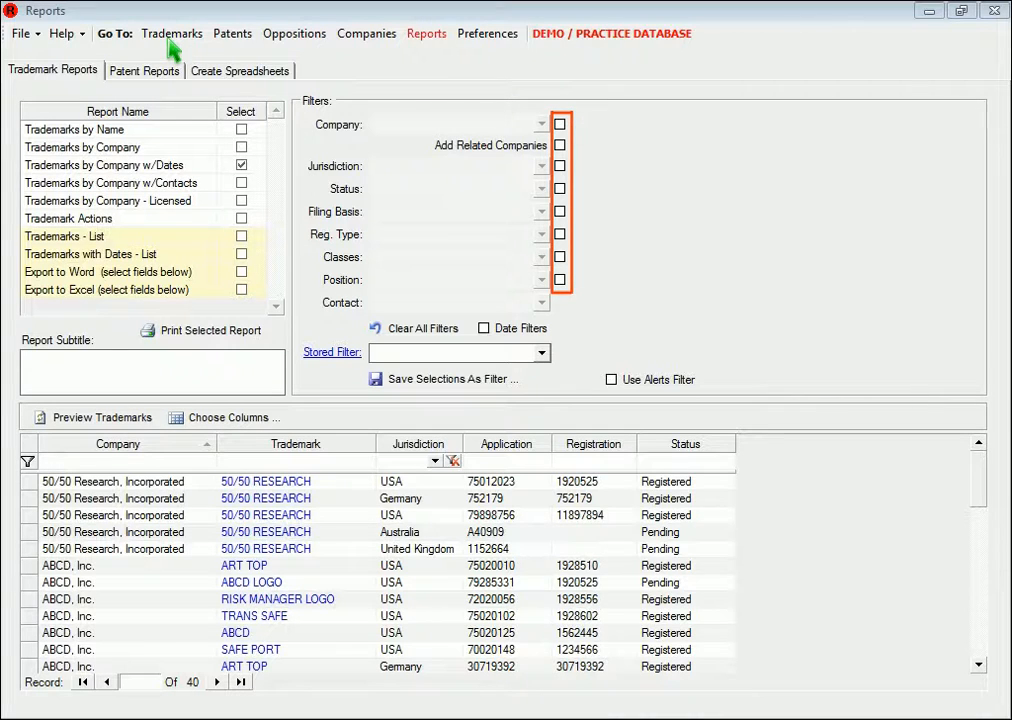
# Enable the Jurisdiction report filter and set it to Germany, Greece and Hungary
pyautogui.click(559, 166)
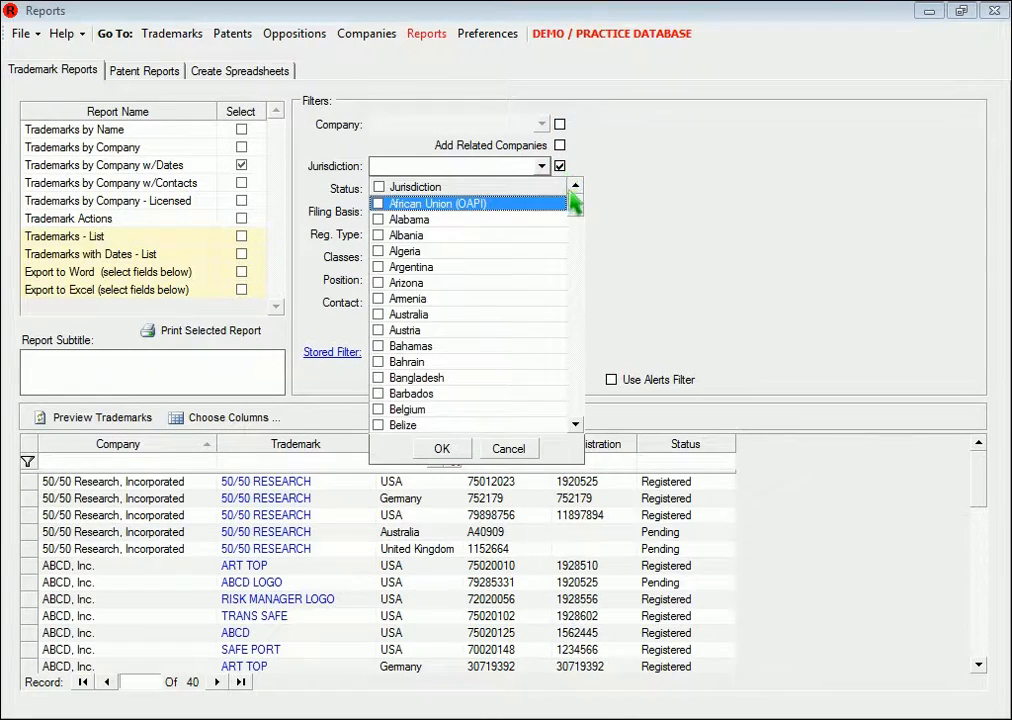
pyautogui.moveTo(577, 212); pyautogui.dragTo(492, 287)
pyautogui.click(380, 284)
pyautogui.click(380, 314)
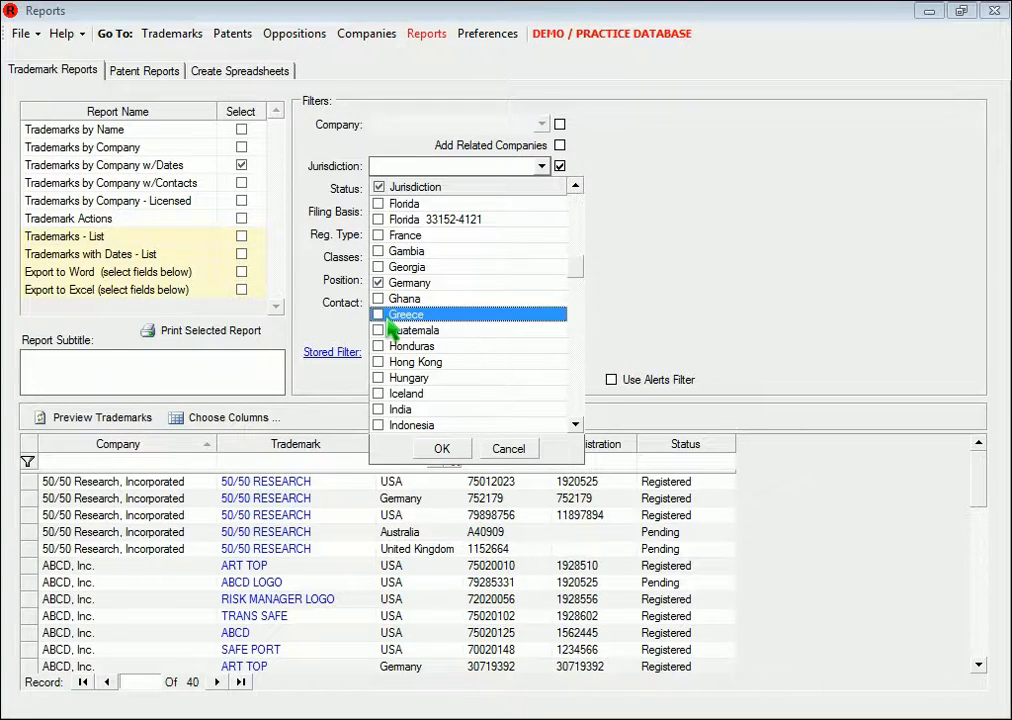
pyautogui.click(380, 378)
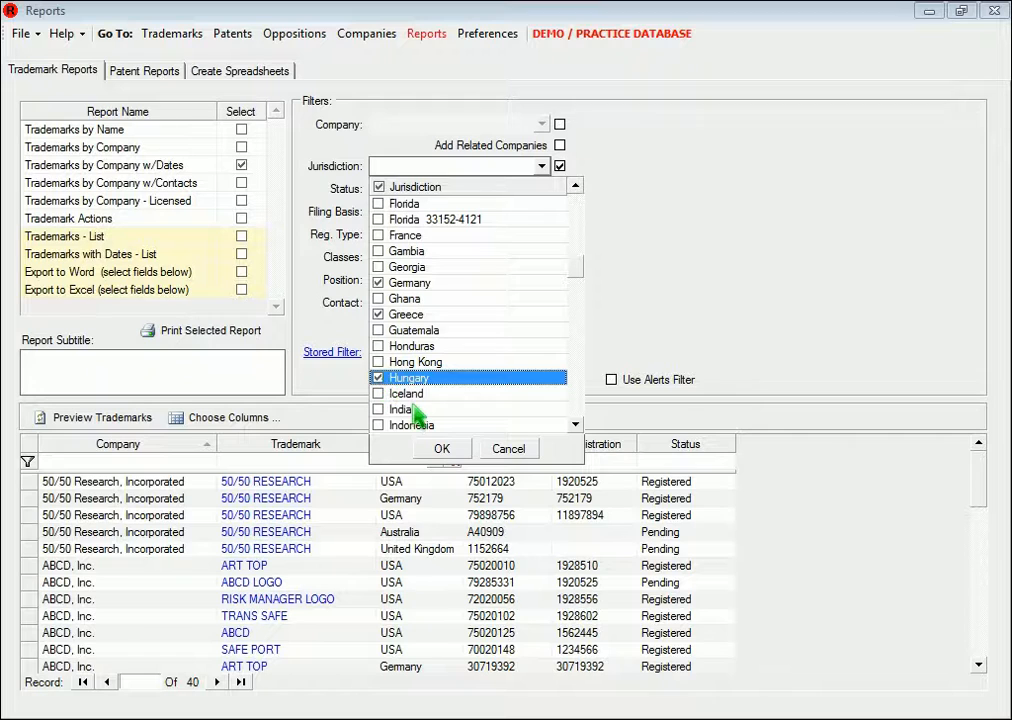
pyautogui.click(455, 449)
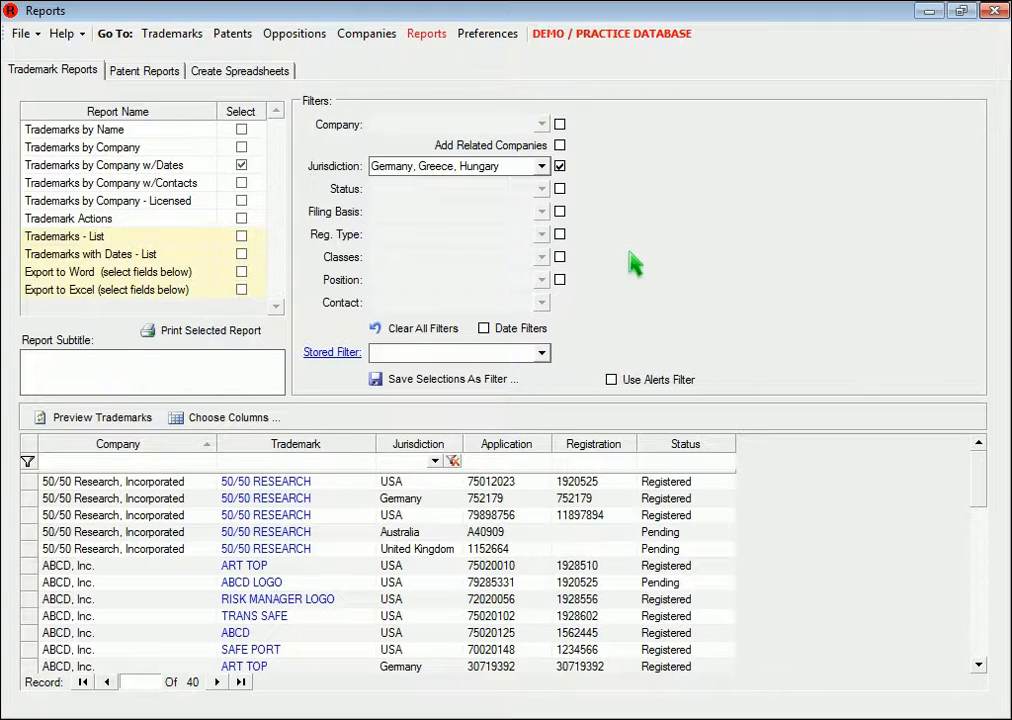
# Clear all checked jurisdictions, restrict the Jurisdiction filter to Germany only, and refresh the trademark preview
pyautogui.click(544, 167)
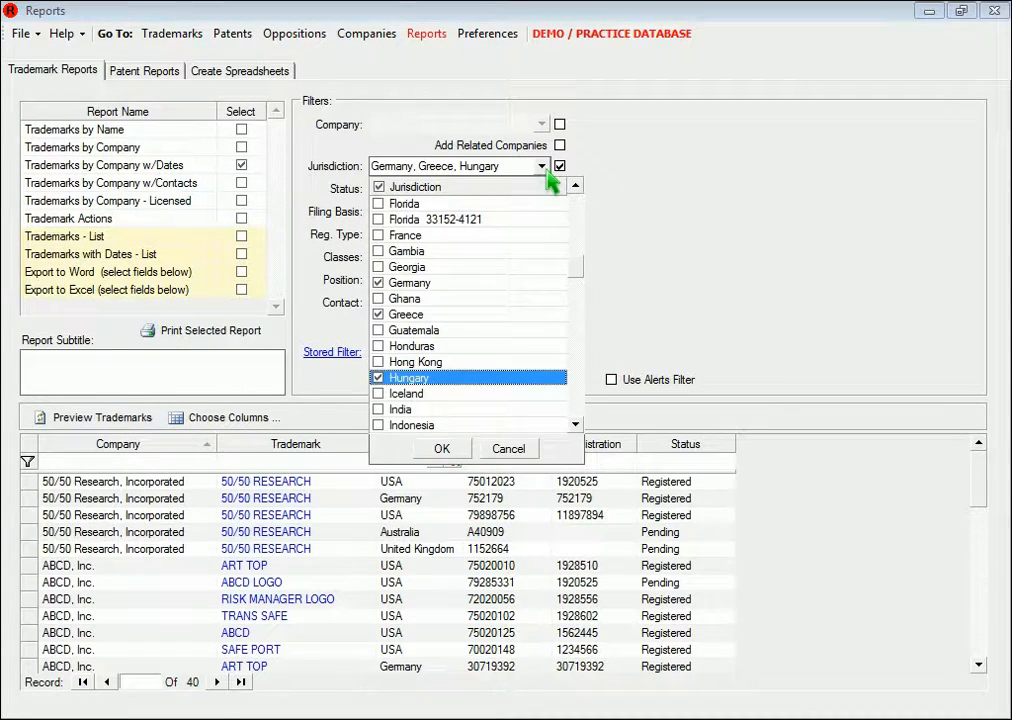
pyautogui.click(400, 190)
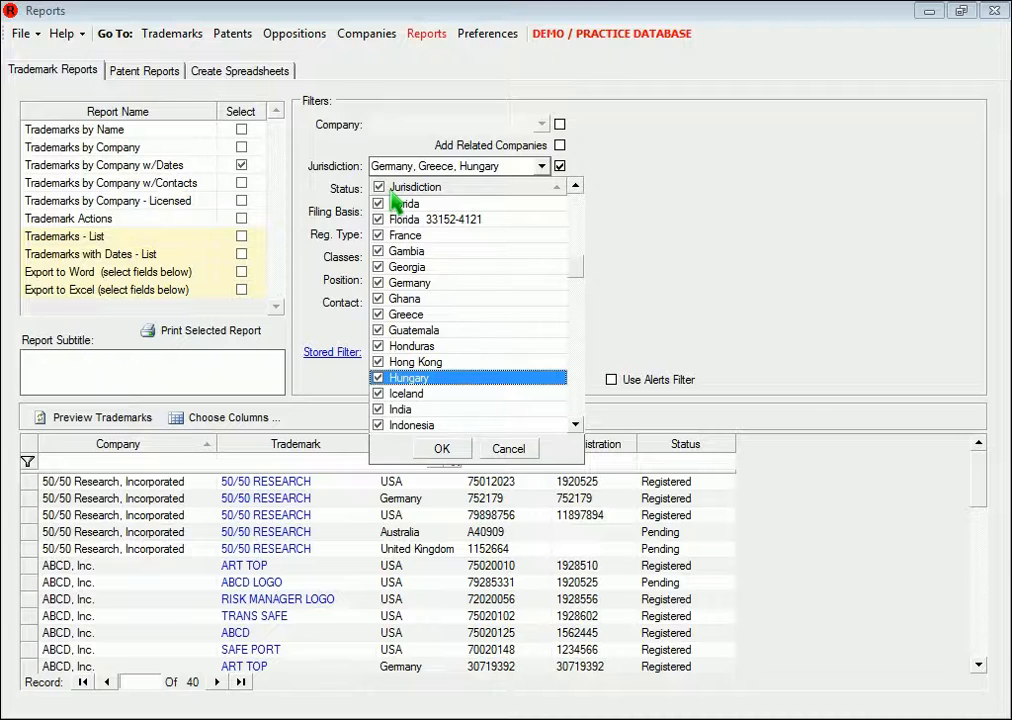
pyautogui.click(380, 189)
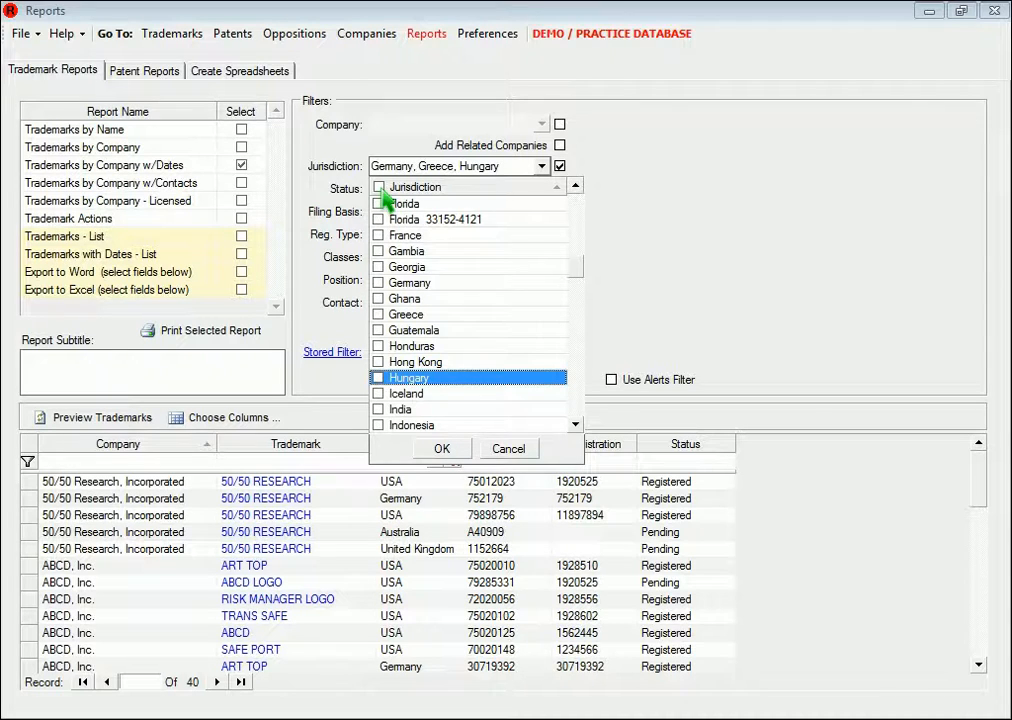
pyautogui.click(380, 284)
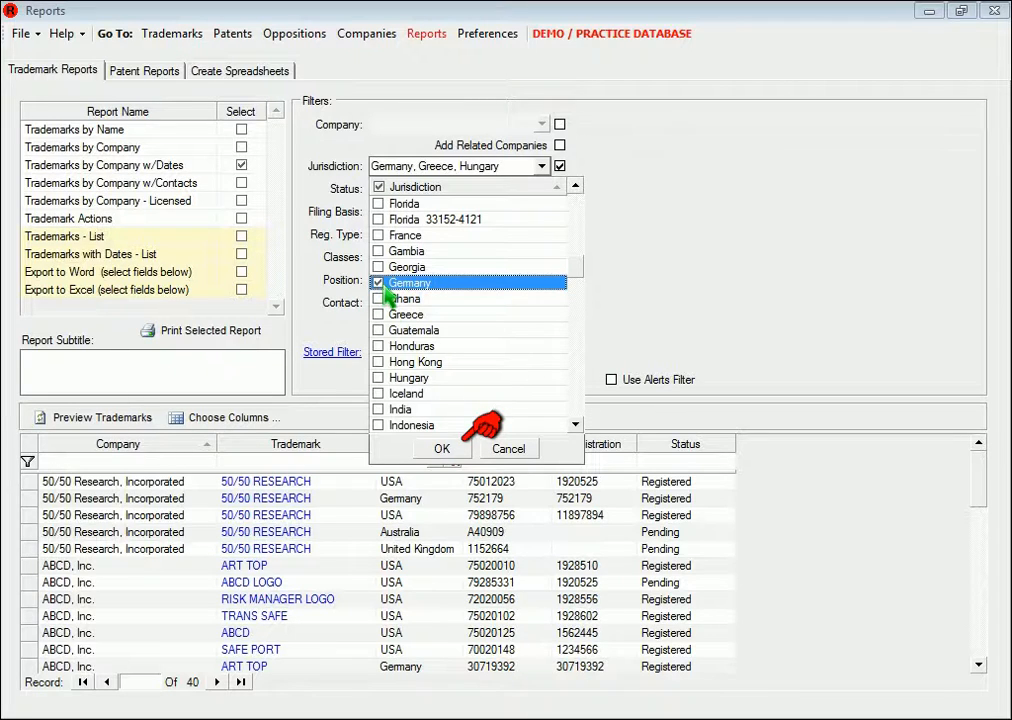
pyautogui.click(447, 449)
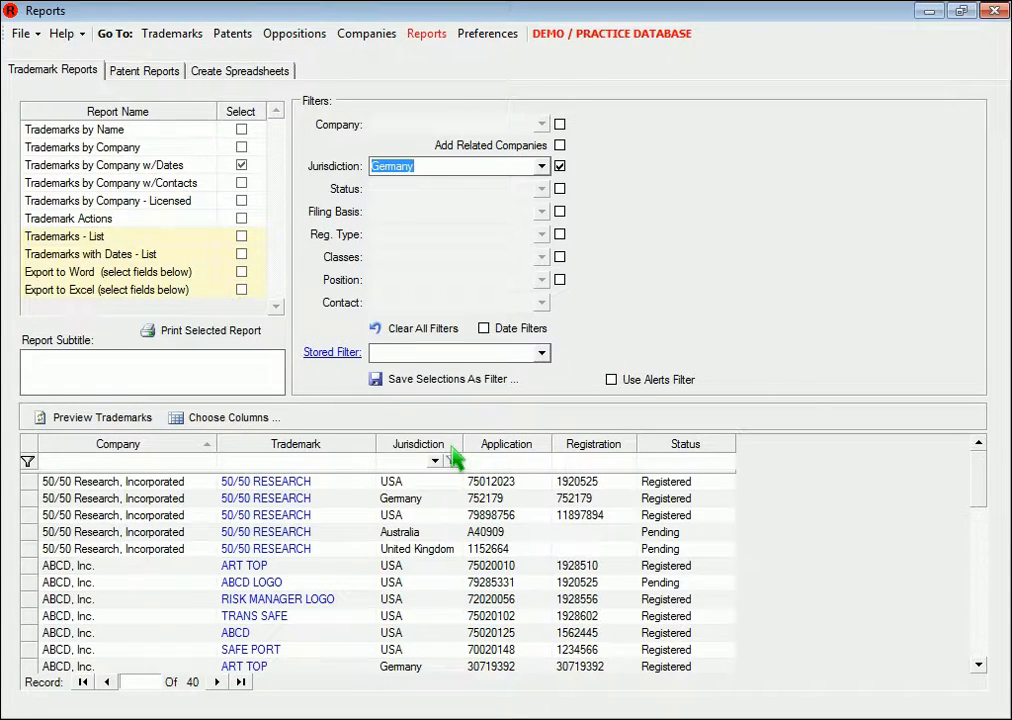
pyautogui.click(100, 418)
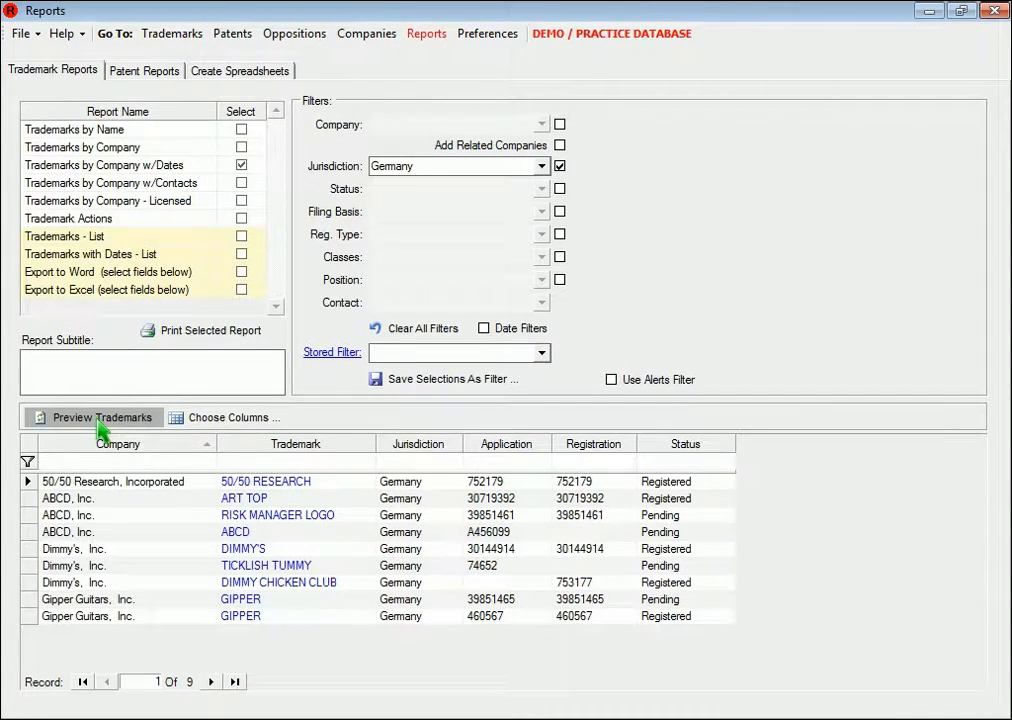
# Enable the Status filter, set it to Registered, and refresh the trademark preview
pyautogui.click(559, 189)
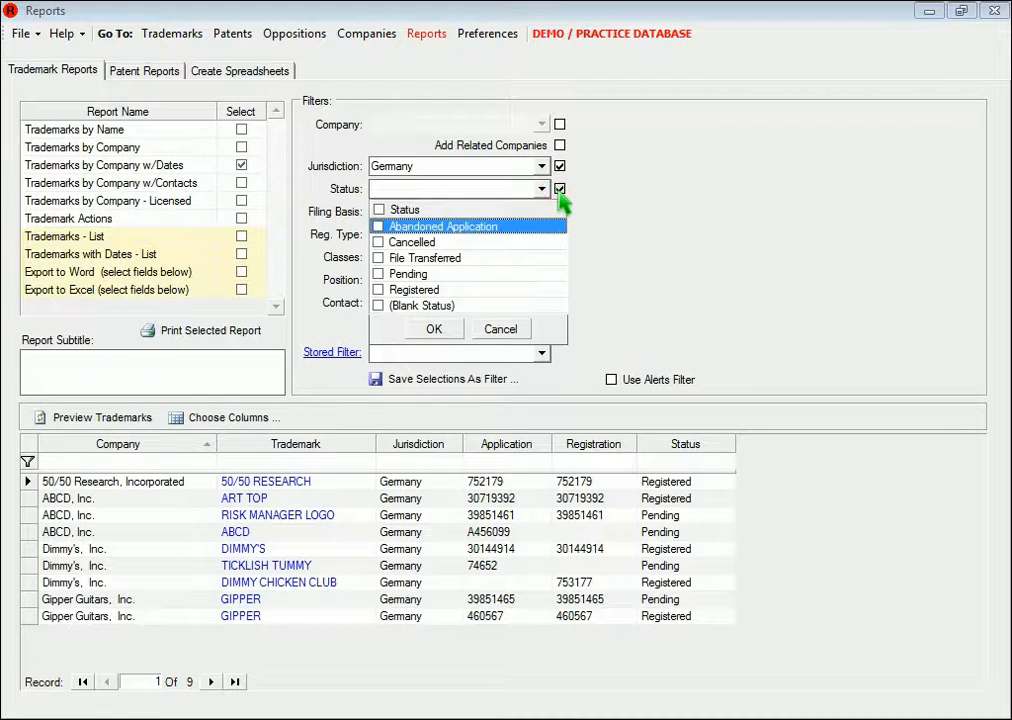
pyautogui.click(379, 290)
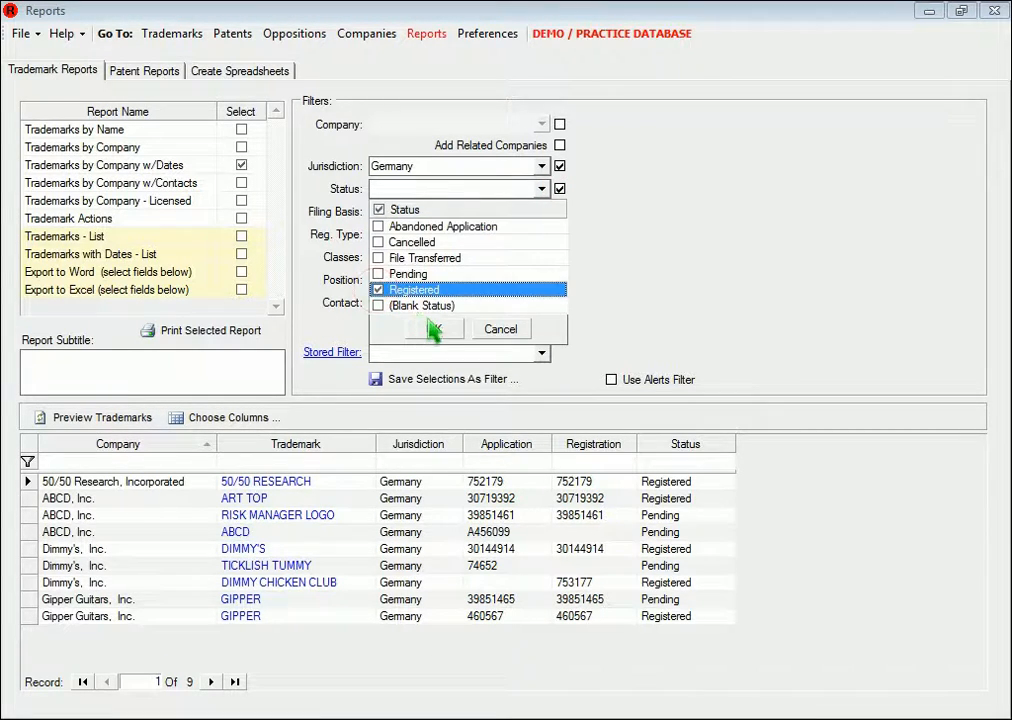
pyautogui.click(436, 331)
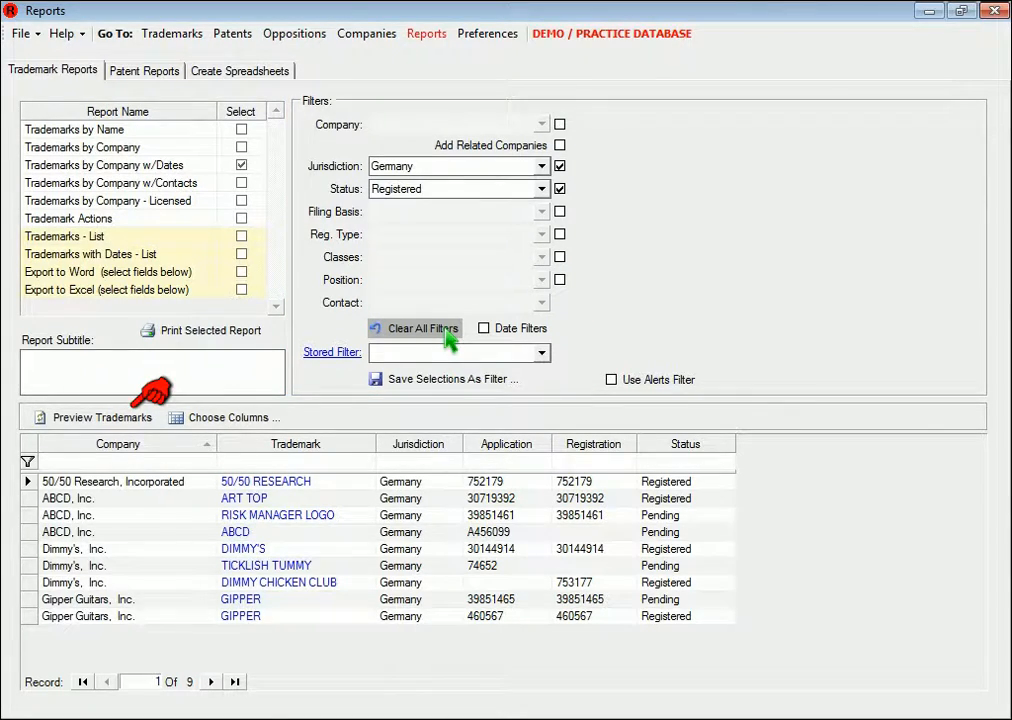
pyautogui.click(115, 419)
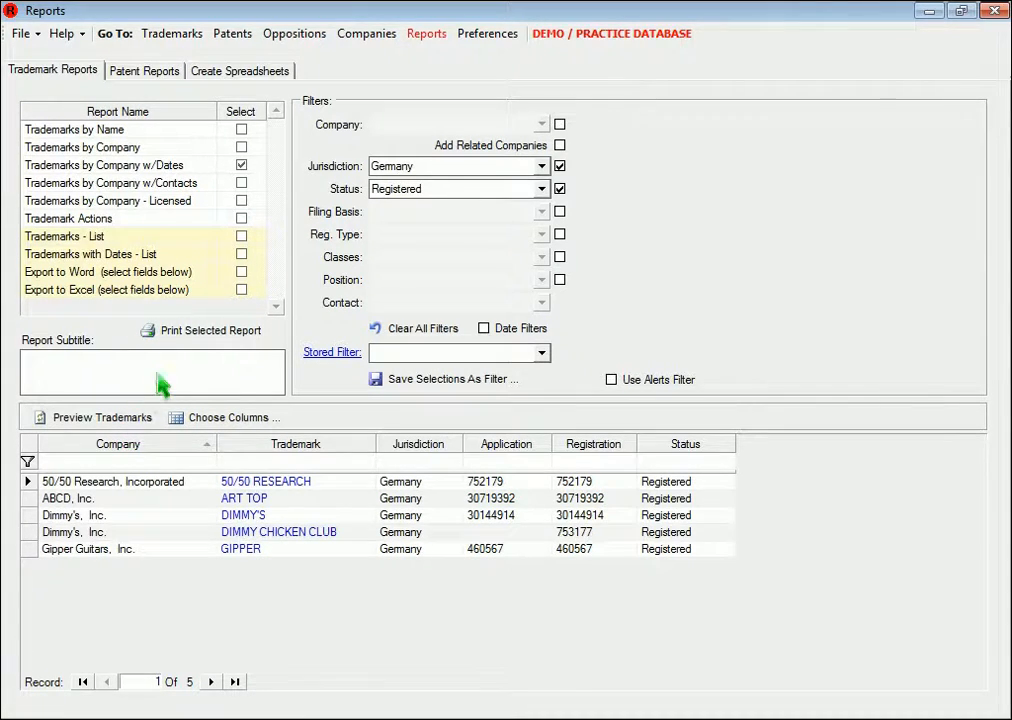
# Generate the Trademarks by Company w/Dates report for registered German trademarks, page through to its last page, and close it
pyautogui.click(192, 340)
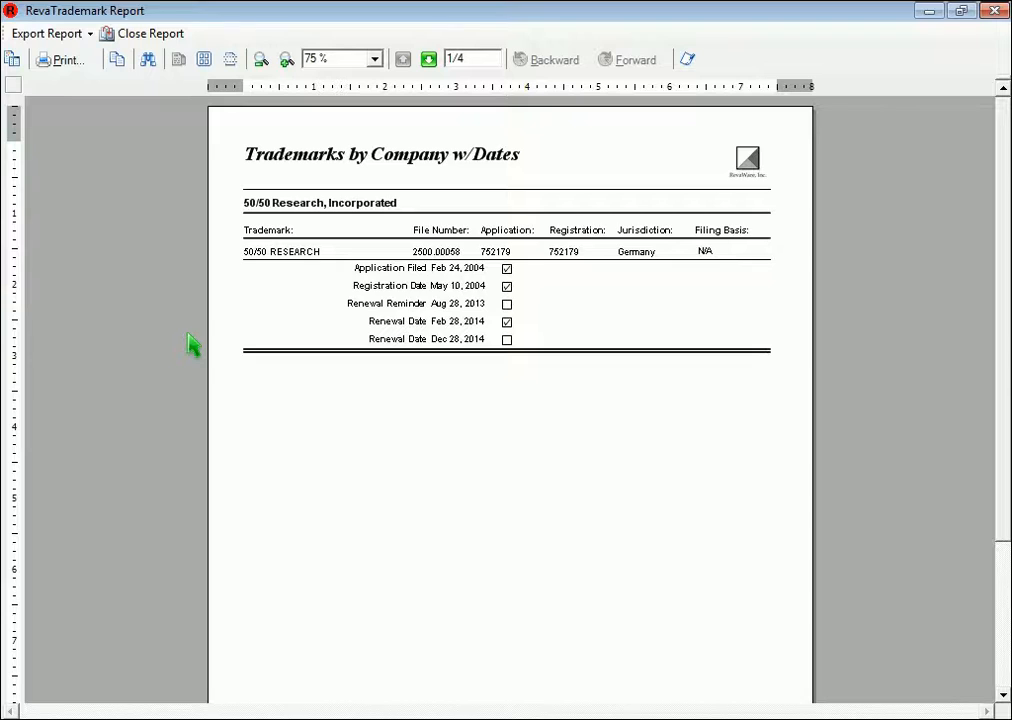
pyautogui.click(428, 60)
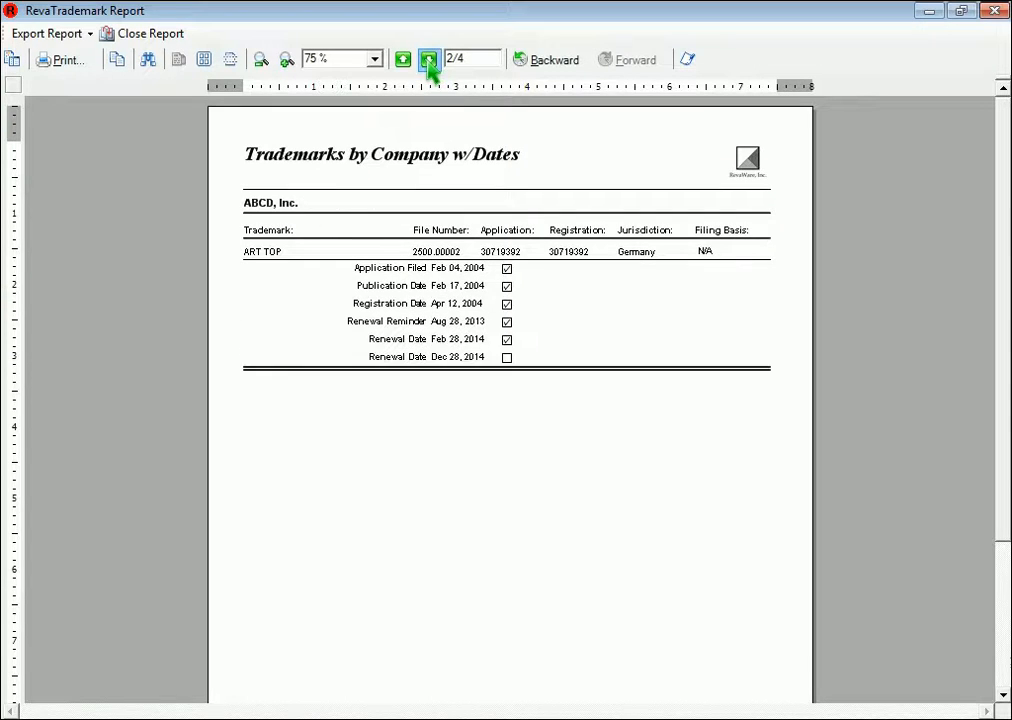
pyautogui.click(428, 60)
pyautogui.click(428, 60)
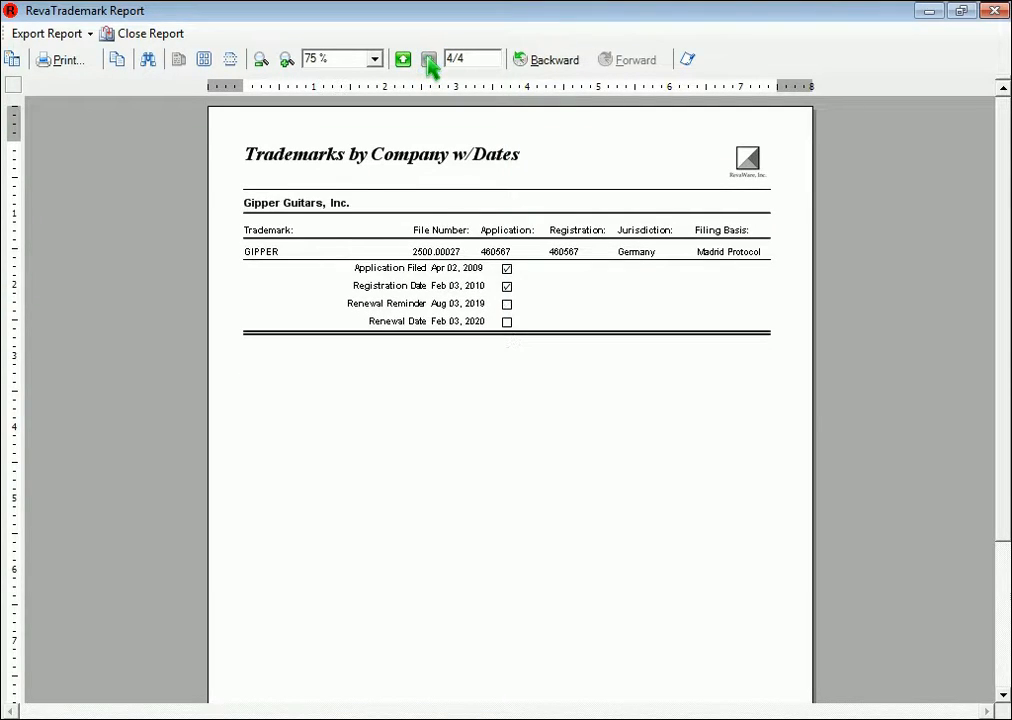
pyautogui.click(140, 36)
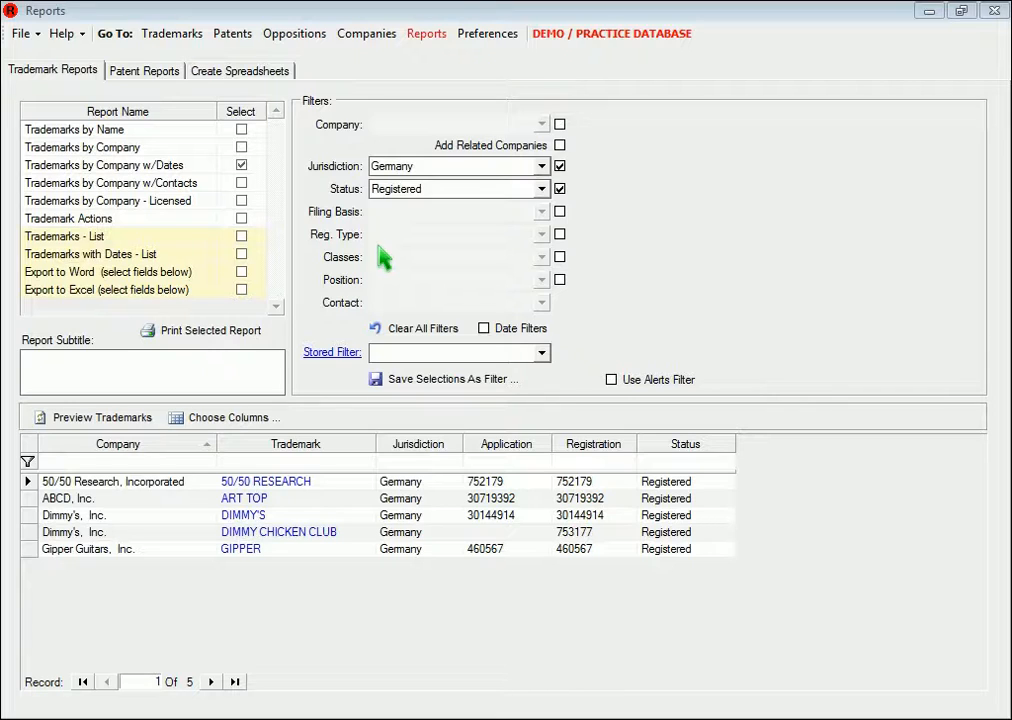
# Add USA to the Jurisdiction filter alongside Germany and refresh the trademark preview
pyautogui.click(436, 174)
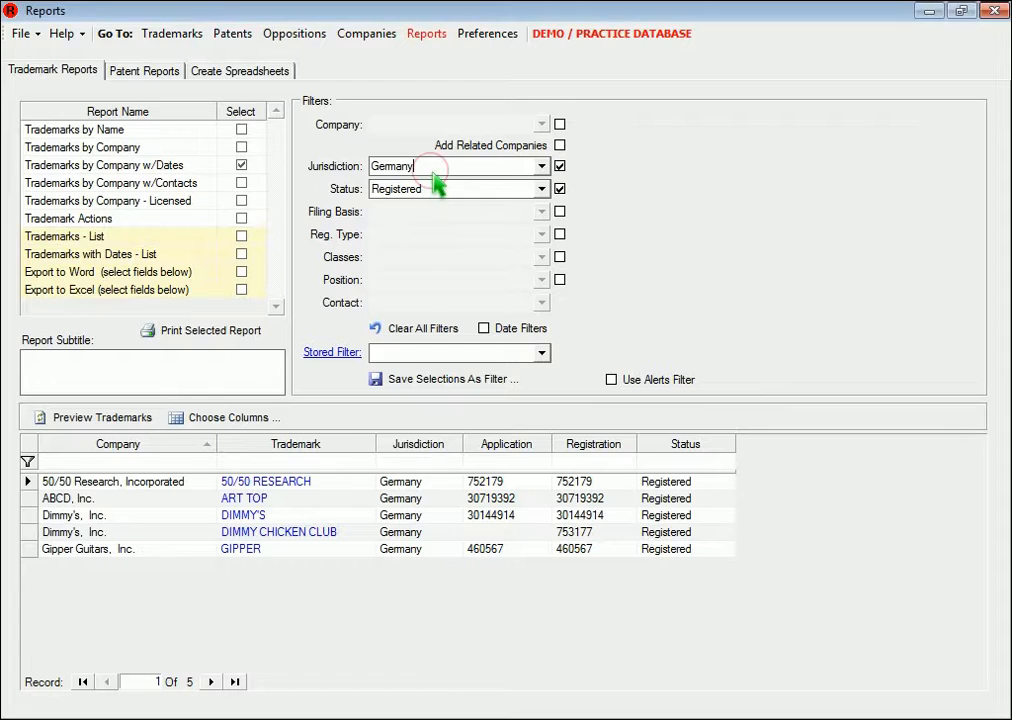
pyautogui.write(', USA')
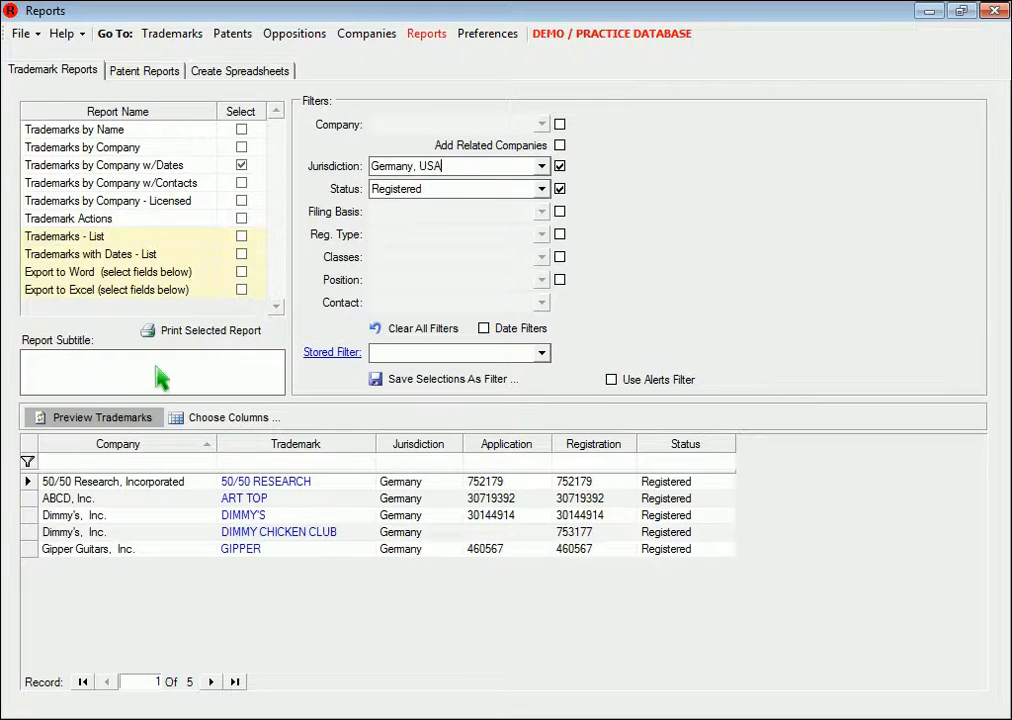
pyautogui.click(84, 424)
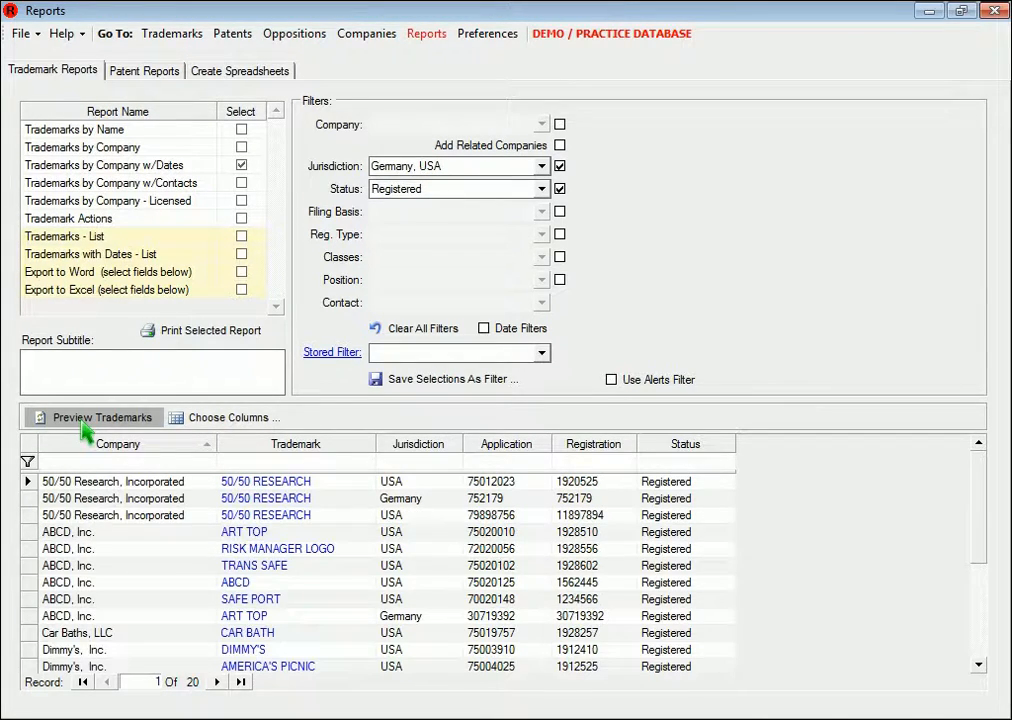
# Clear all filters, restrict the Company filter to ABCD, Inc., and refresh the trademark preview
pyautogui.click(418, 332)
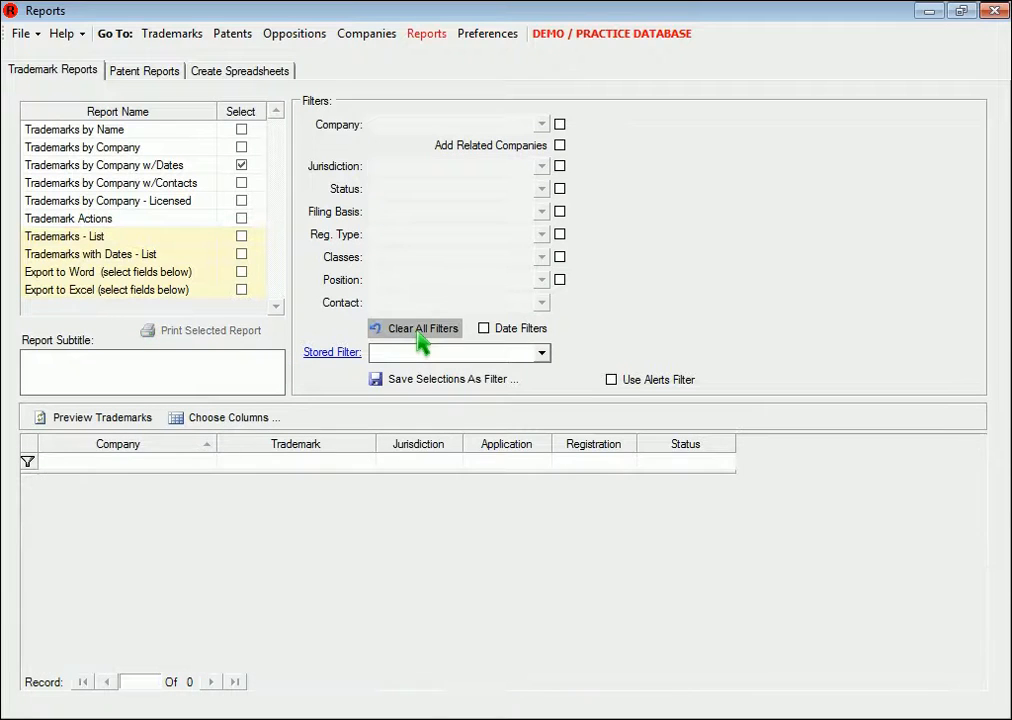
pyautogui.click(559, 124)
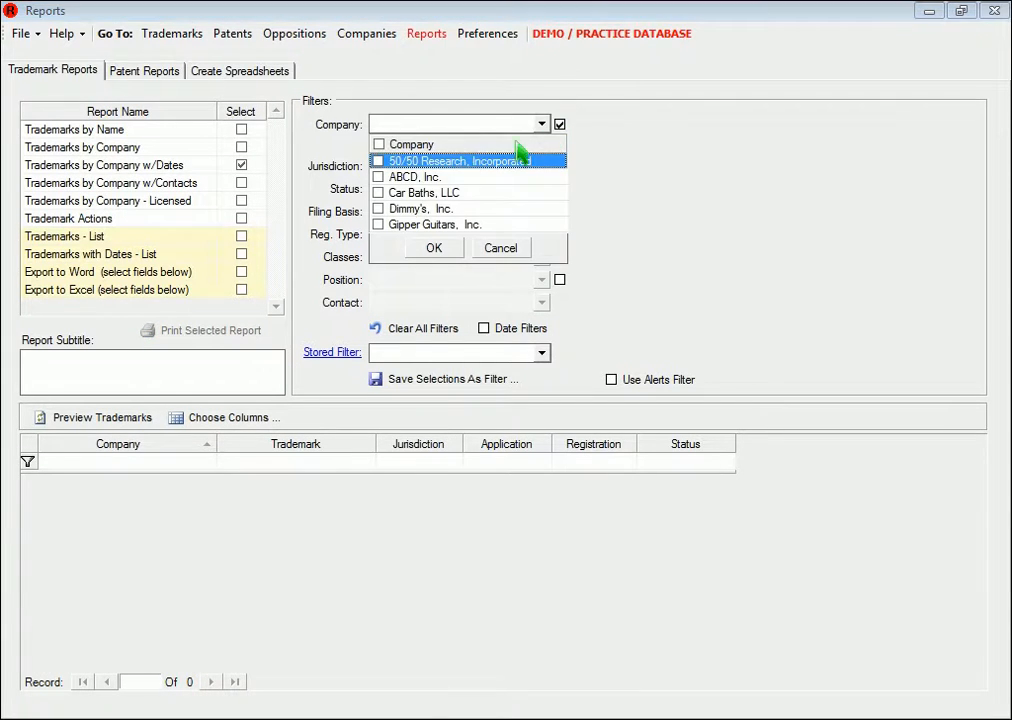
pyautogui.click(393, 178)
pyautogui.click(438, 249)
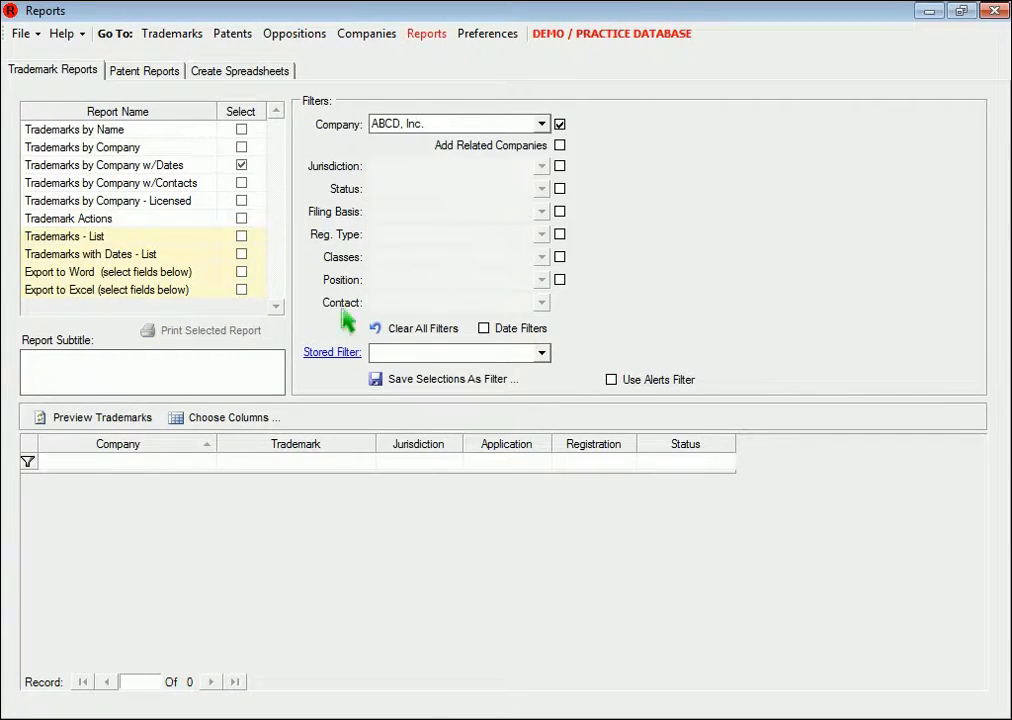
pyautogui.click(140, 418)
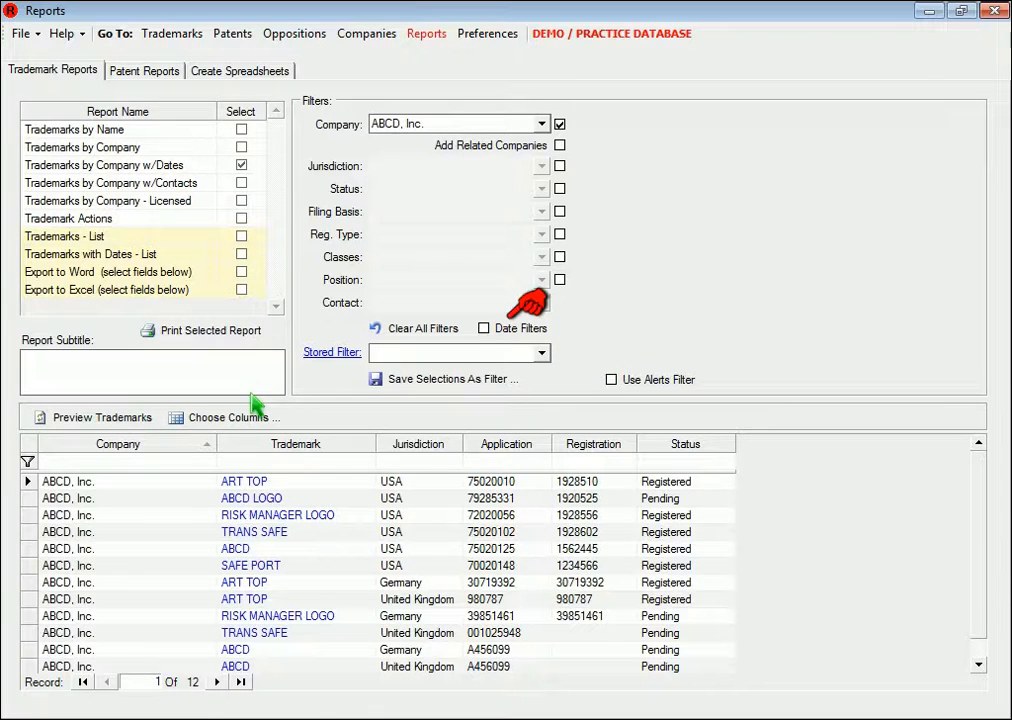
# Enable the date filters with every trademark date selected, and generate and close the Trademarks by Company w/Dates report
pyautogui.click(511, 334)
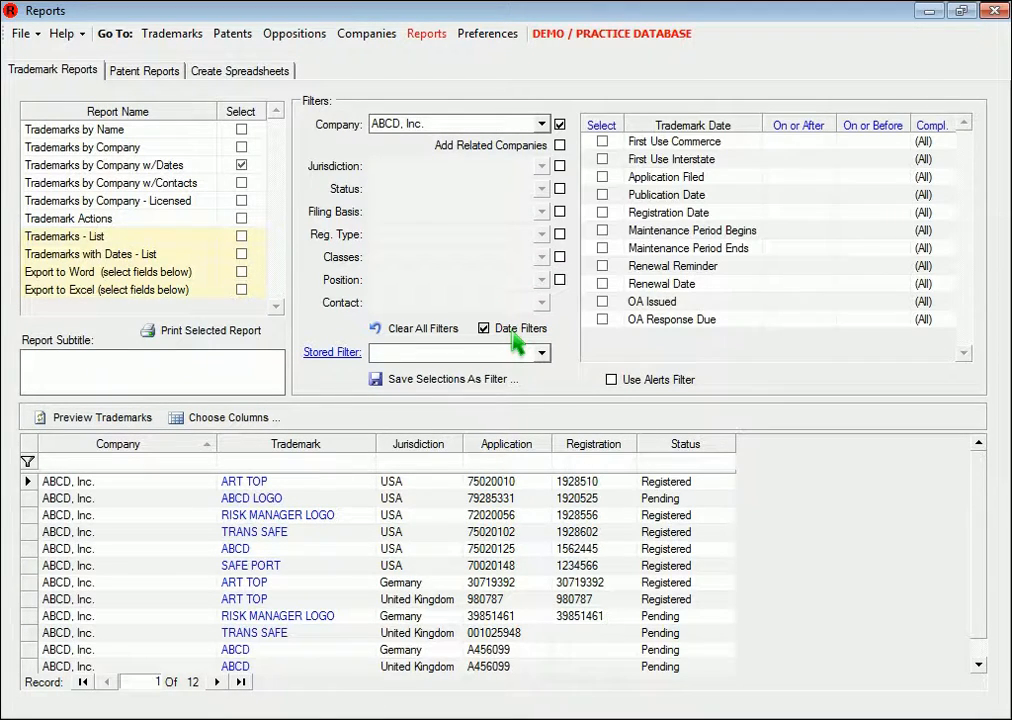
pyautogui.click(603, 128)
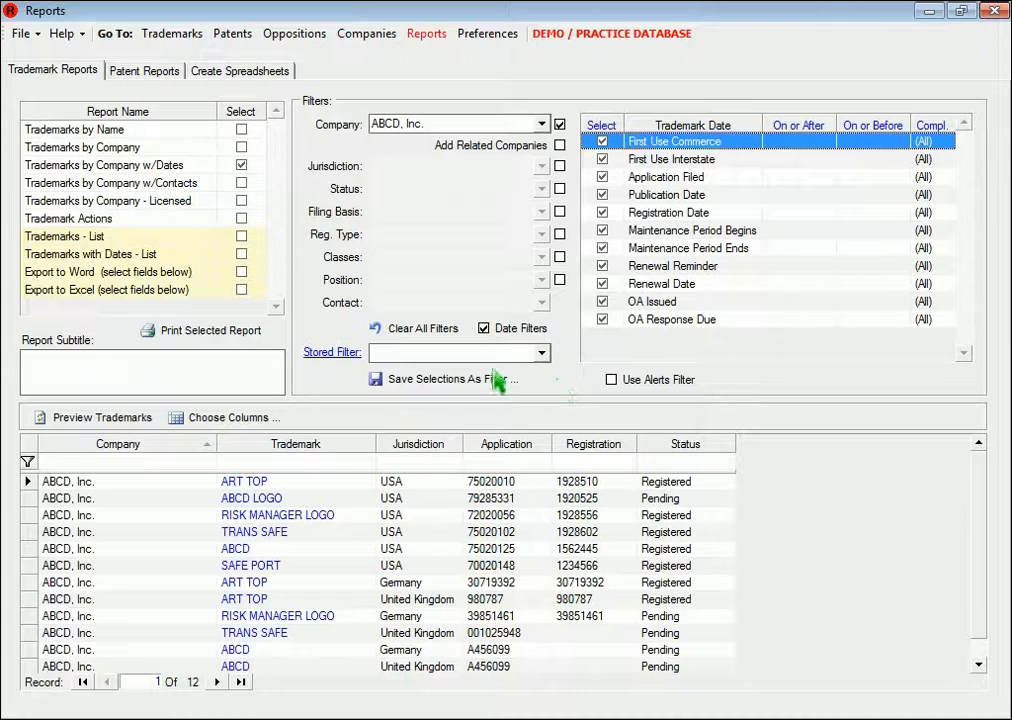
pyautogui.click(220, 333)
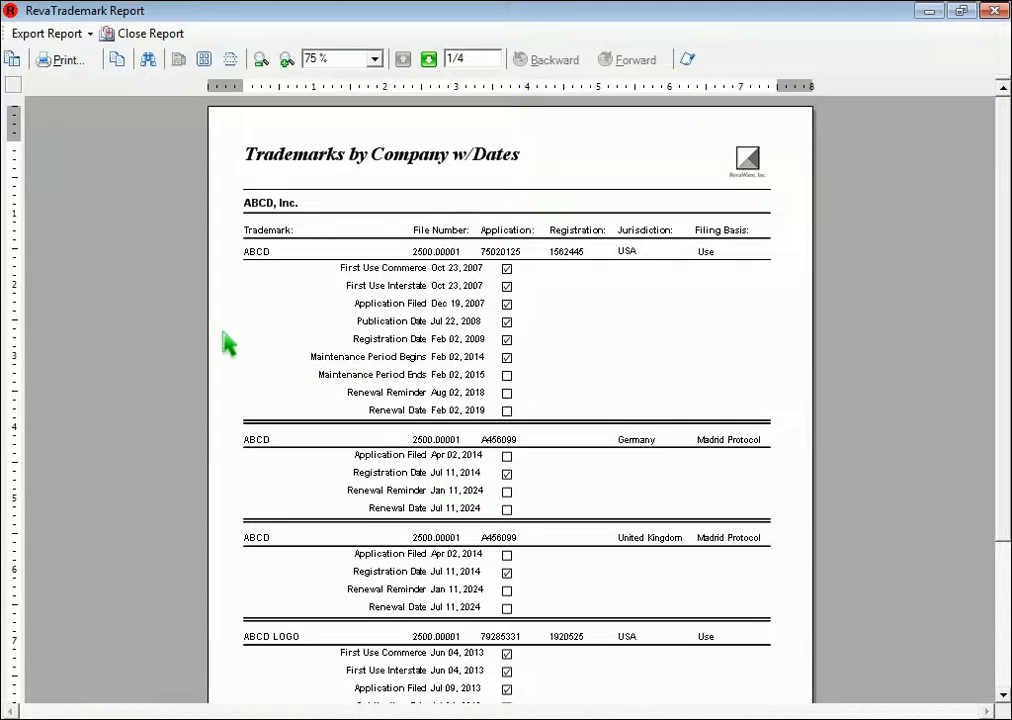
pyautogui.click(150, 34)
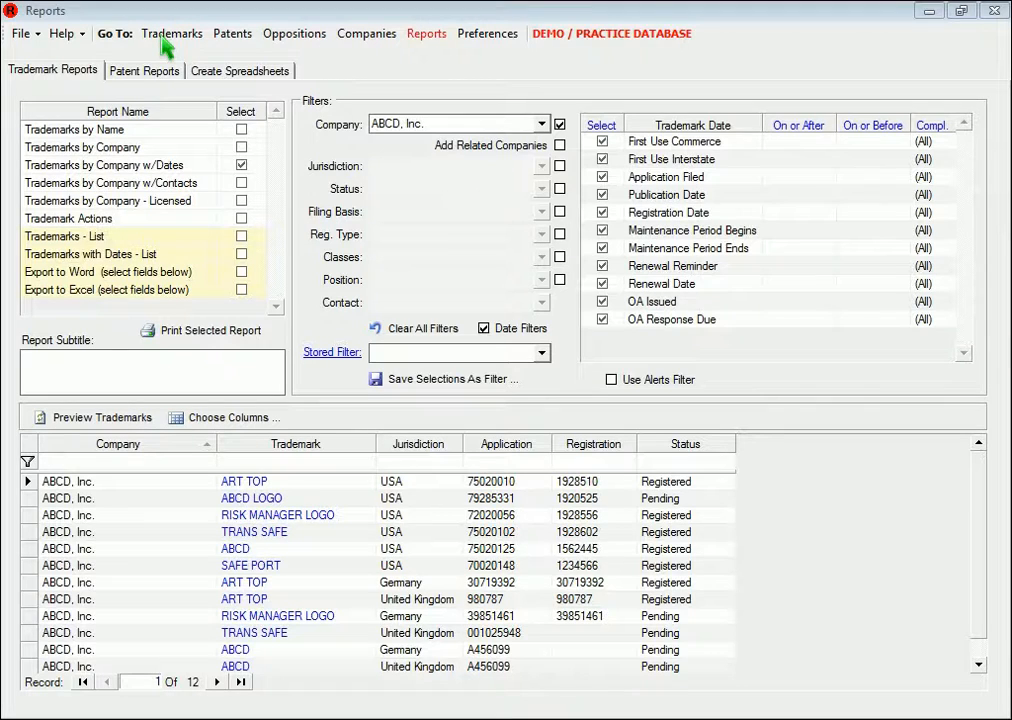
# Restrict the date selection to Registration Date and Renewal Date only, and generate and close the report
pyautogui.click(605, 142)
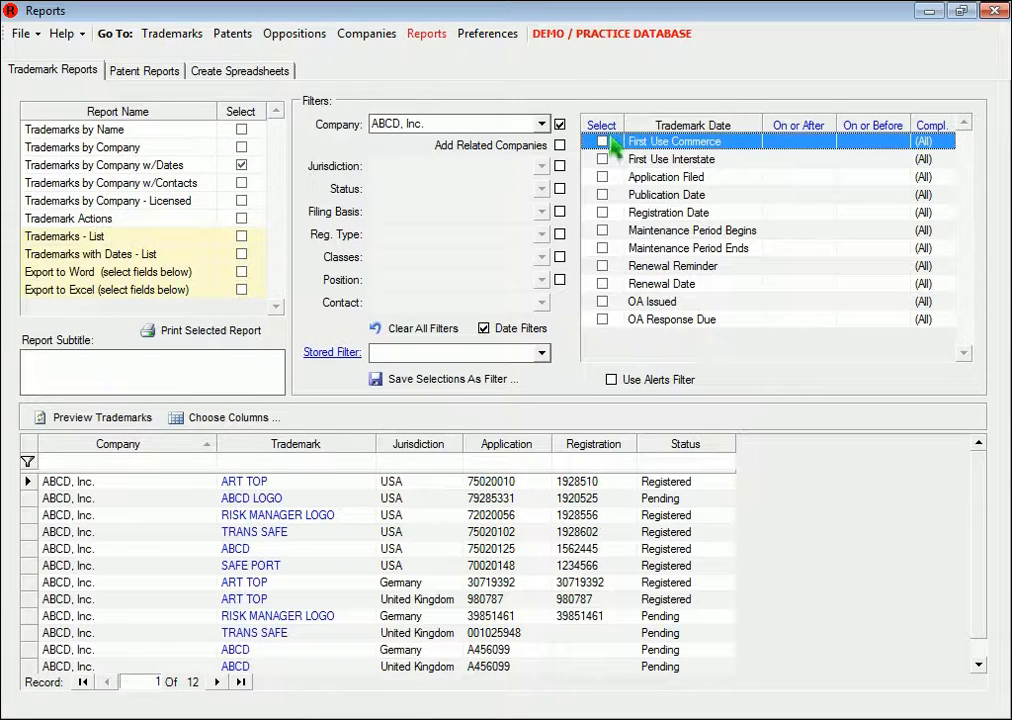
pyautogui.click(603, 212)
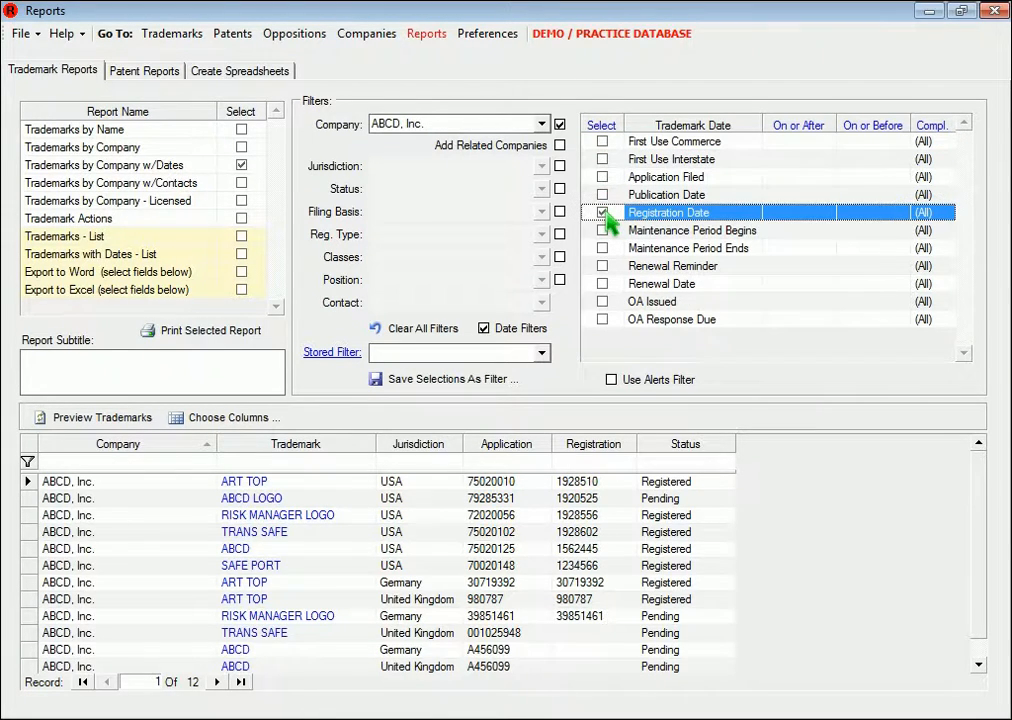
pyautogui.click(603, 283)
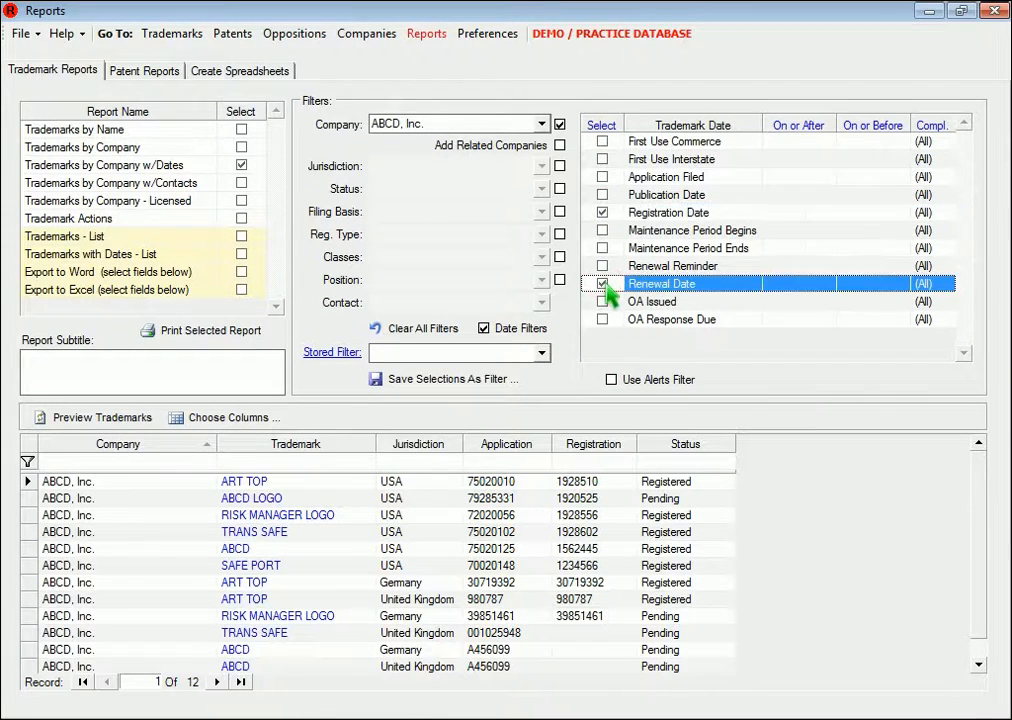
pyautogui.click(238, 338)
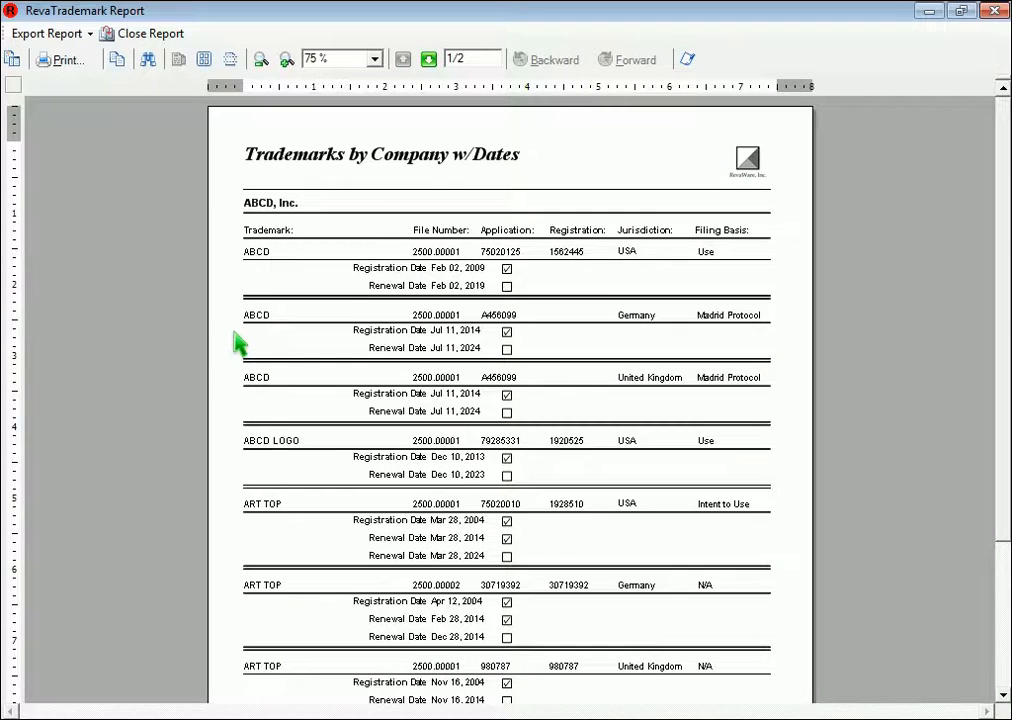
pyautogui.click(128, 36)
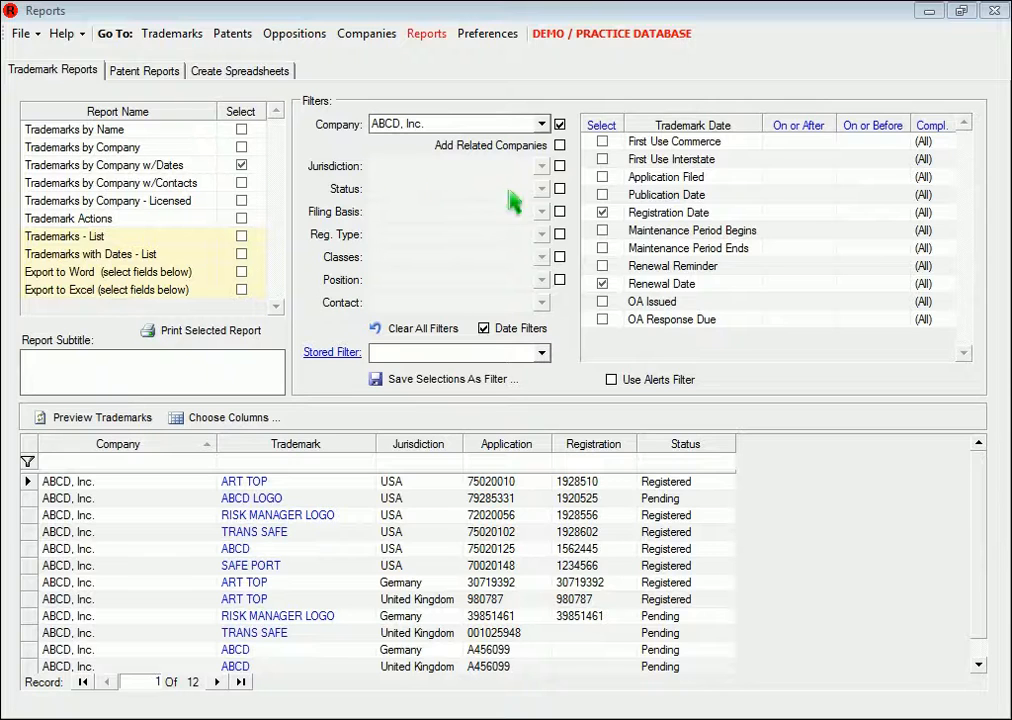
# Limit the Registration Date to on or after Jan 01, 2000 and on or before Jan 01, 2005
pyautogui.click(782, 214)
pyautogui.write('1-1-2000')
pyautogui.click(848, 215)
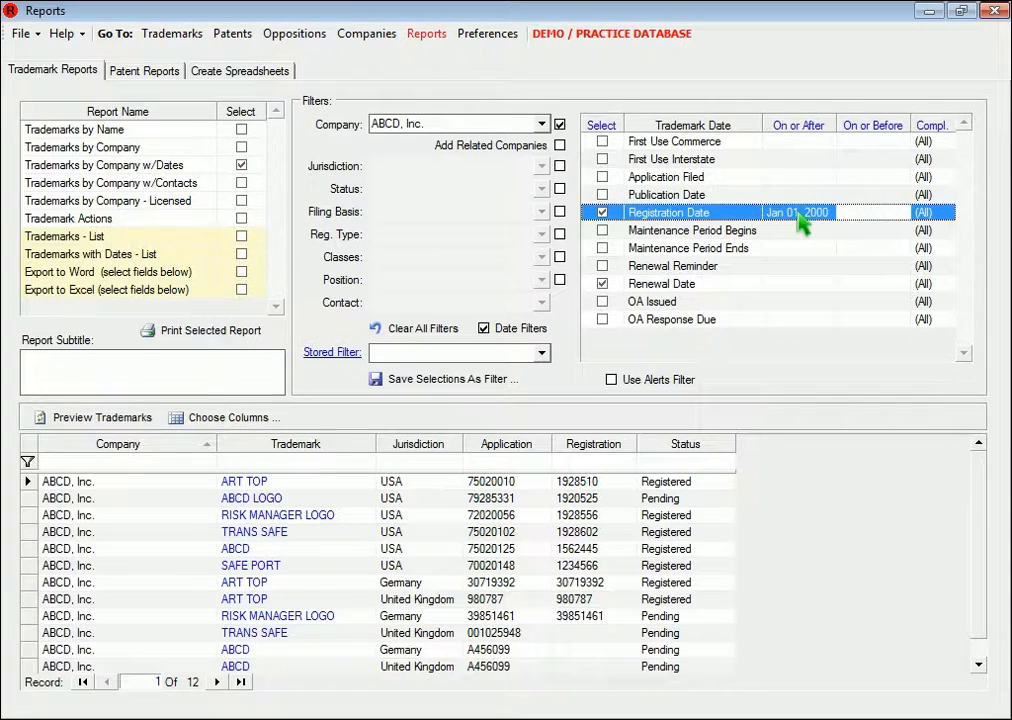
pyautogui.write('1-1-2005')
pyautogui.press('Return')
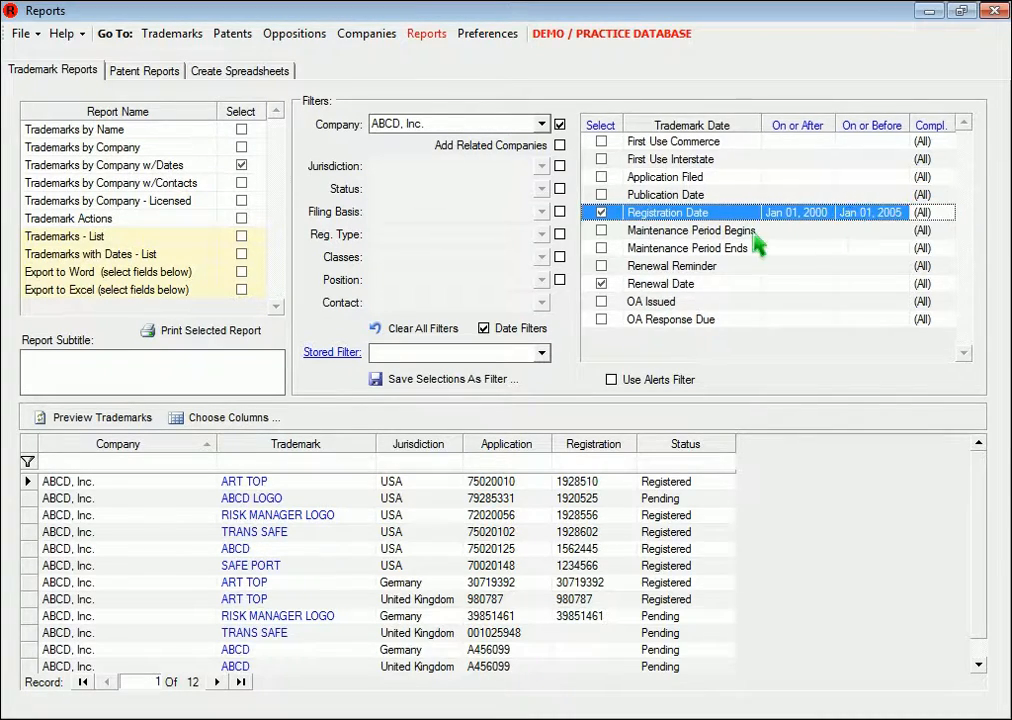
# Refresh the preview for the registration date range, and generate and close the Trademarks by Company w/Dates report
pyautogui.click(146, 419)
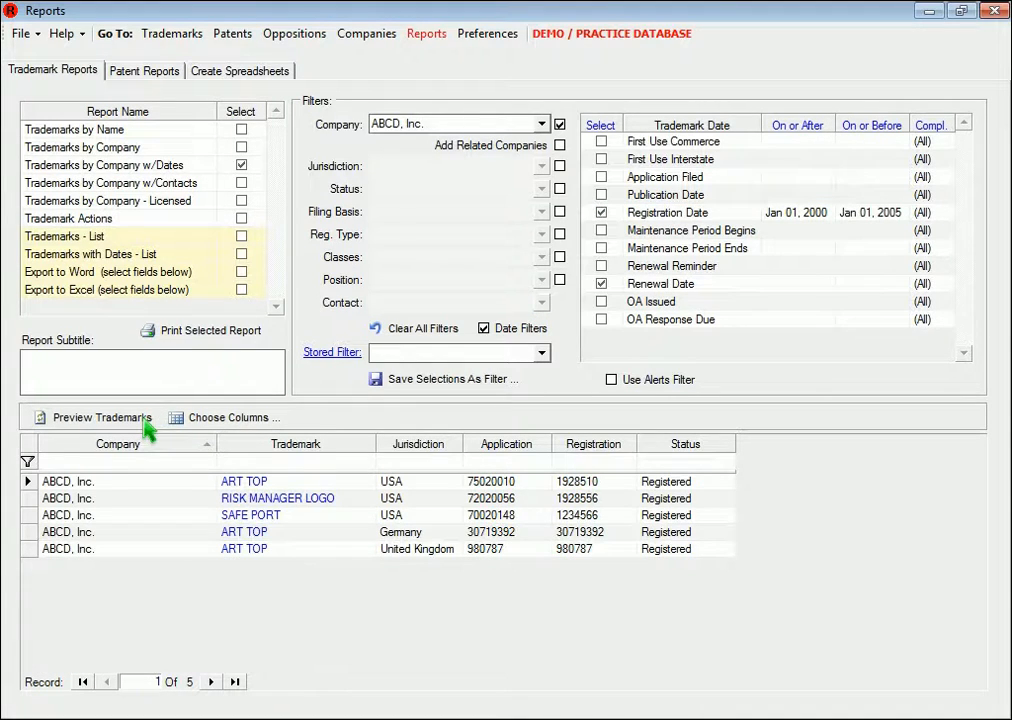
pyautogui.click(199, 337)
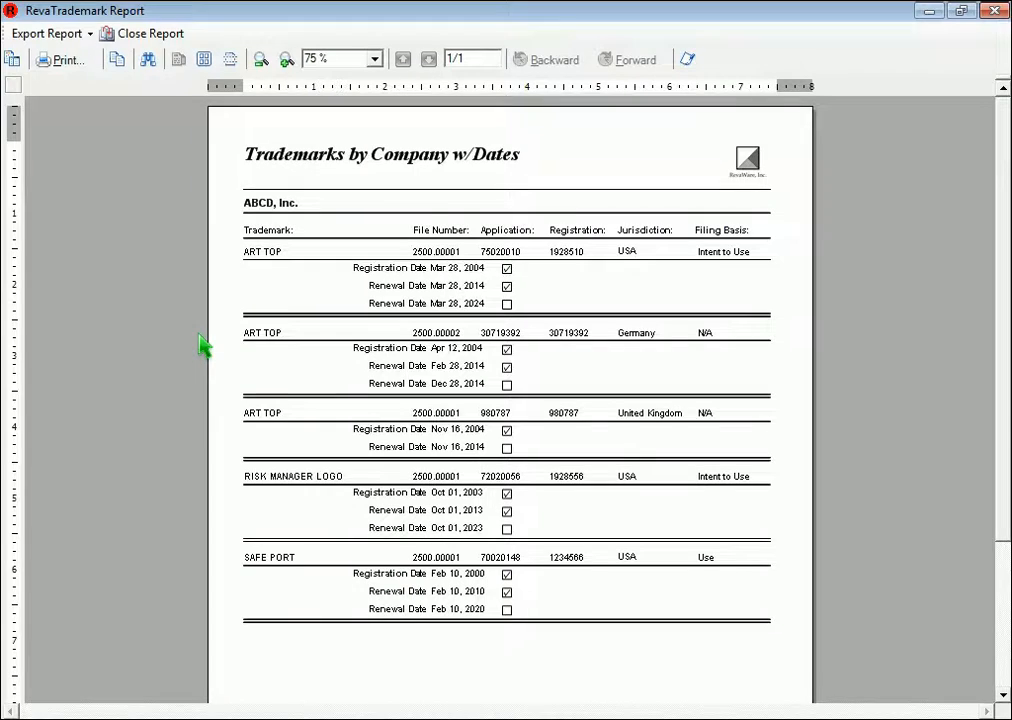
pyautogui.click(160, 35)
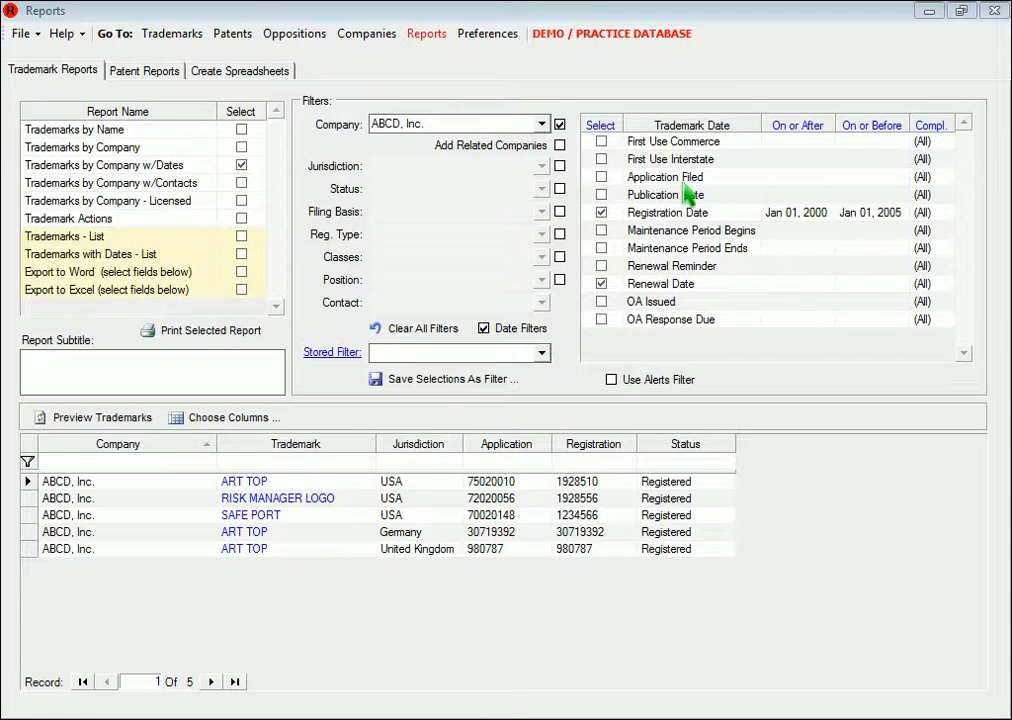
# Remove both Registration Date limits and set the Renewal Date's completion filter to No
pyautogui.click(795, 214)
pyautogui.press('Tab')
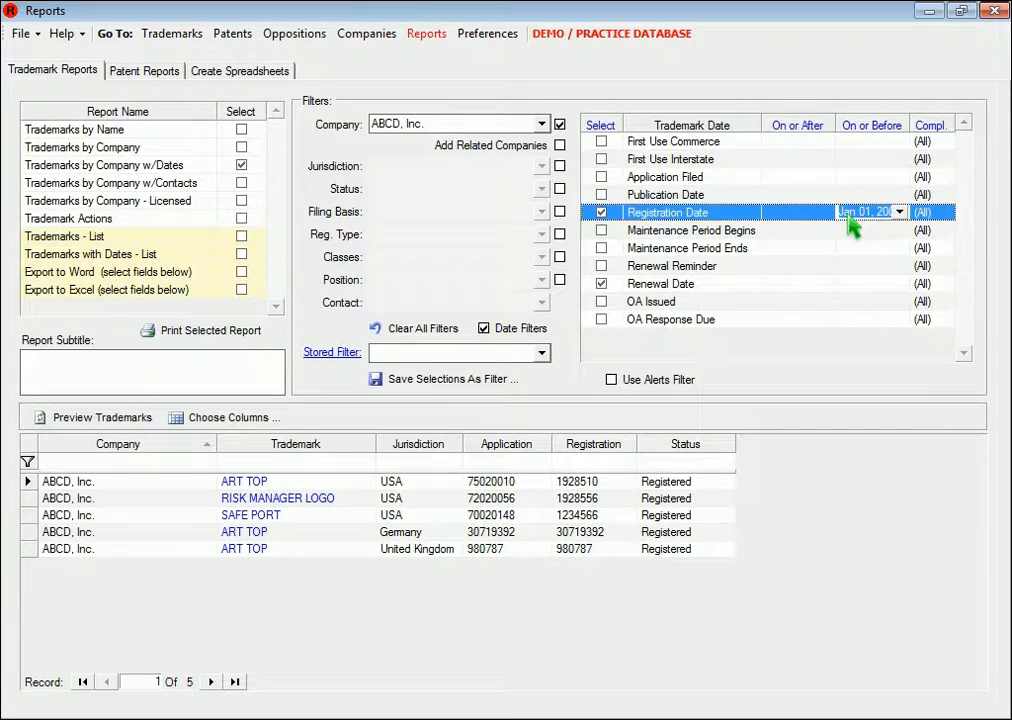
pyautogui.press('Delete')
pyautogui.click(940, 285)
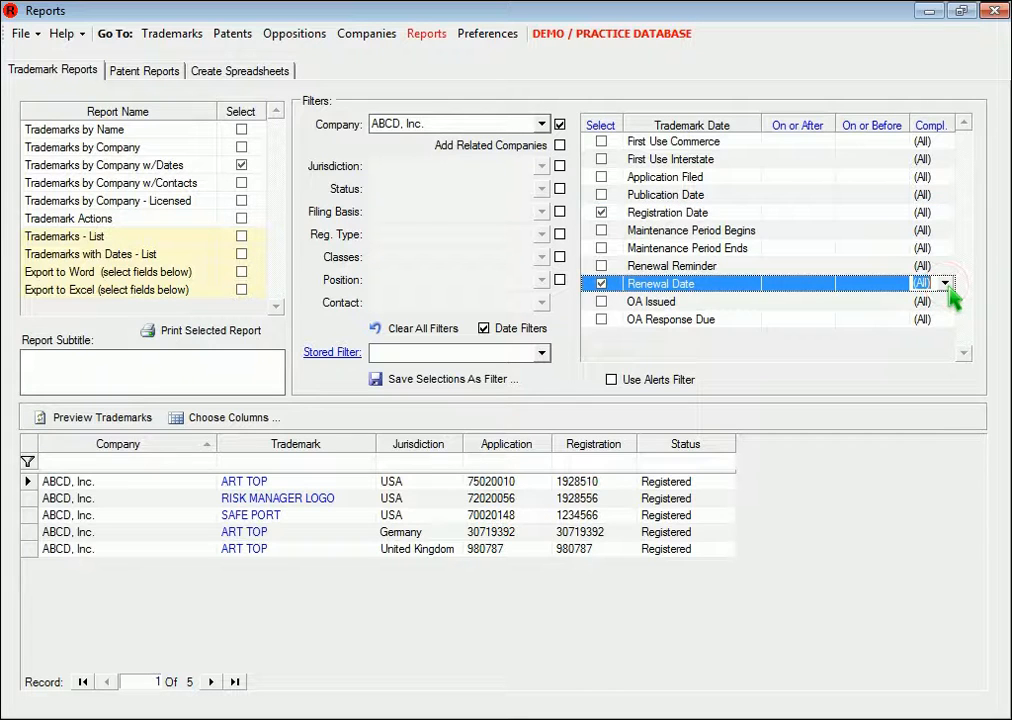
pyautogui.click(944, 284)
pyautogui.click(922, 327)
# Refresh the preview for uncompleted renewal dates, and generate and close the resulting report
pyautogui.click(122, 420)
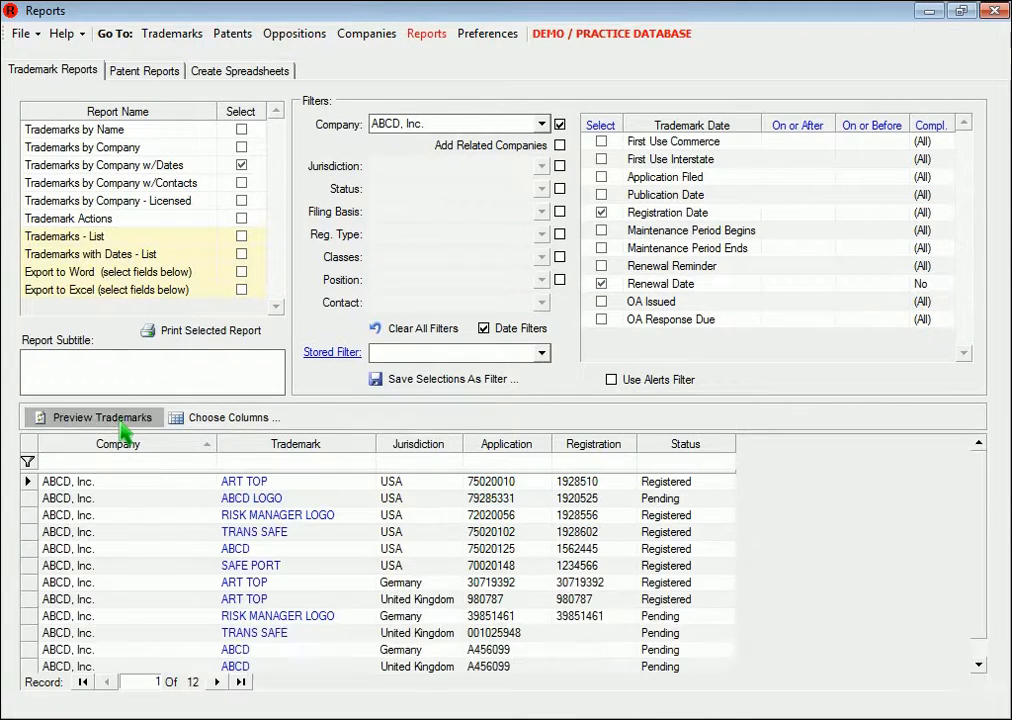
pyautogui.click(212, 333)
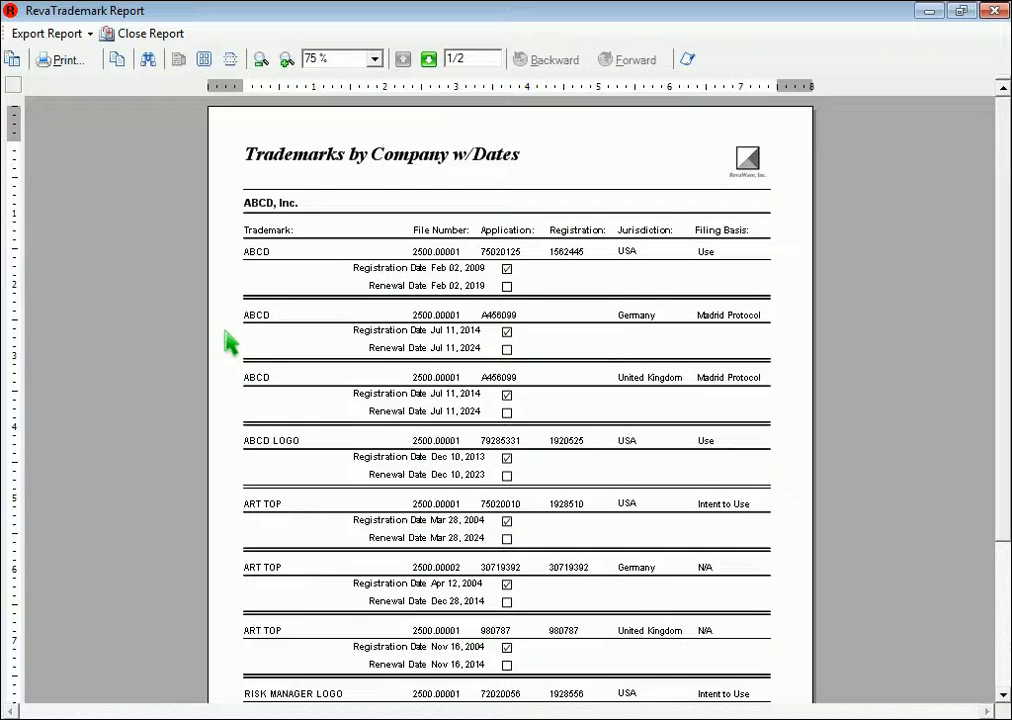
pyautogui.click(150, 36)
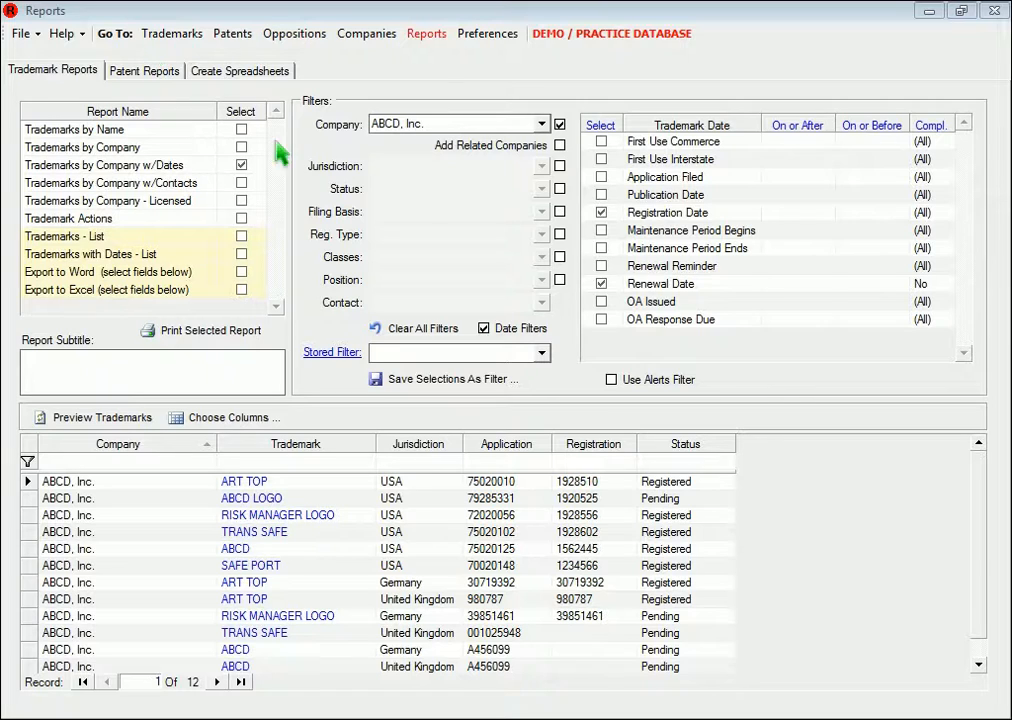
# Turn off the date filters, enable the alerts filter with its default date range, and refresh the trademark preview
pyautogui.click(500, 328)
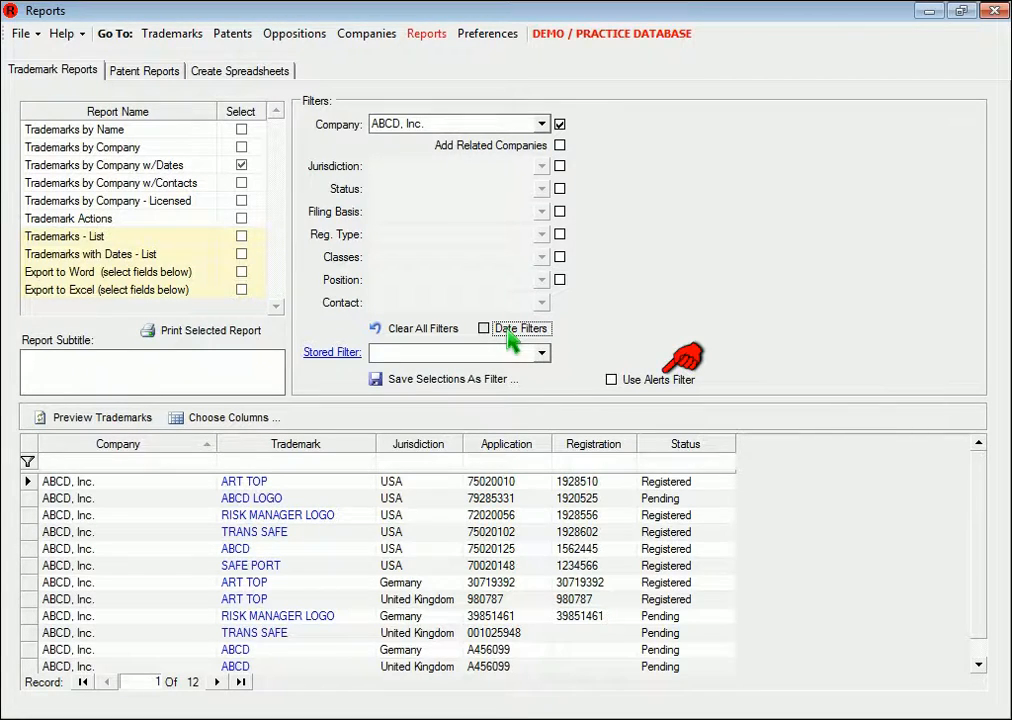
pyautogui.click(684, 381)
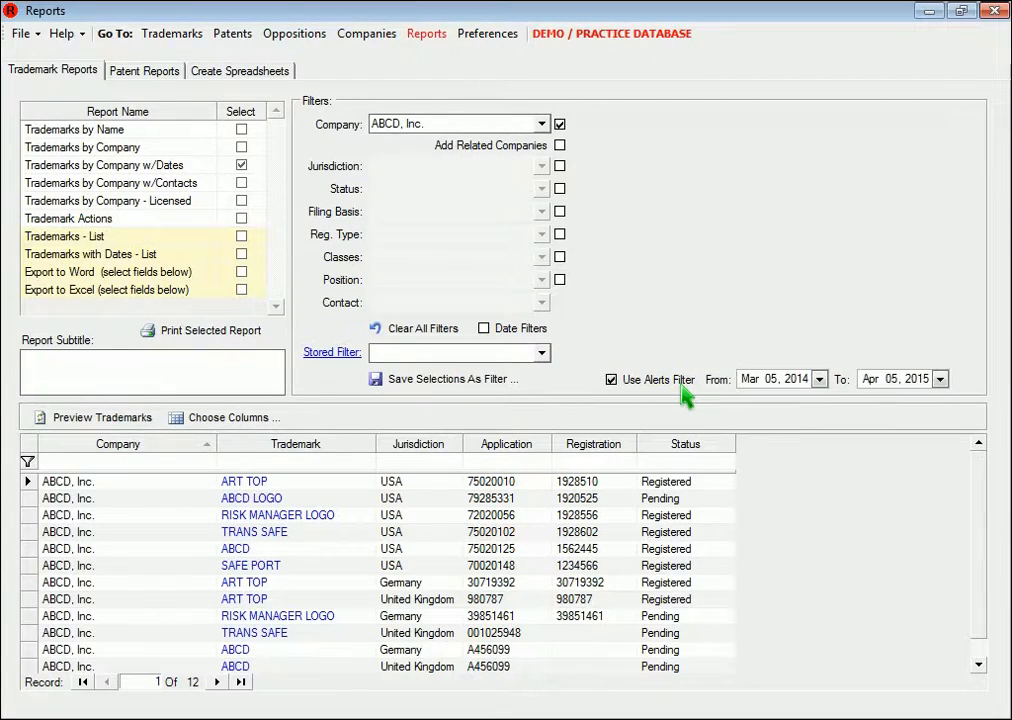
pyautogui.click(89, 424)
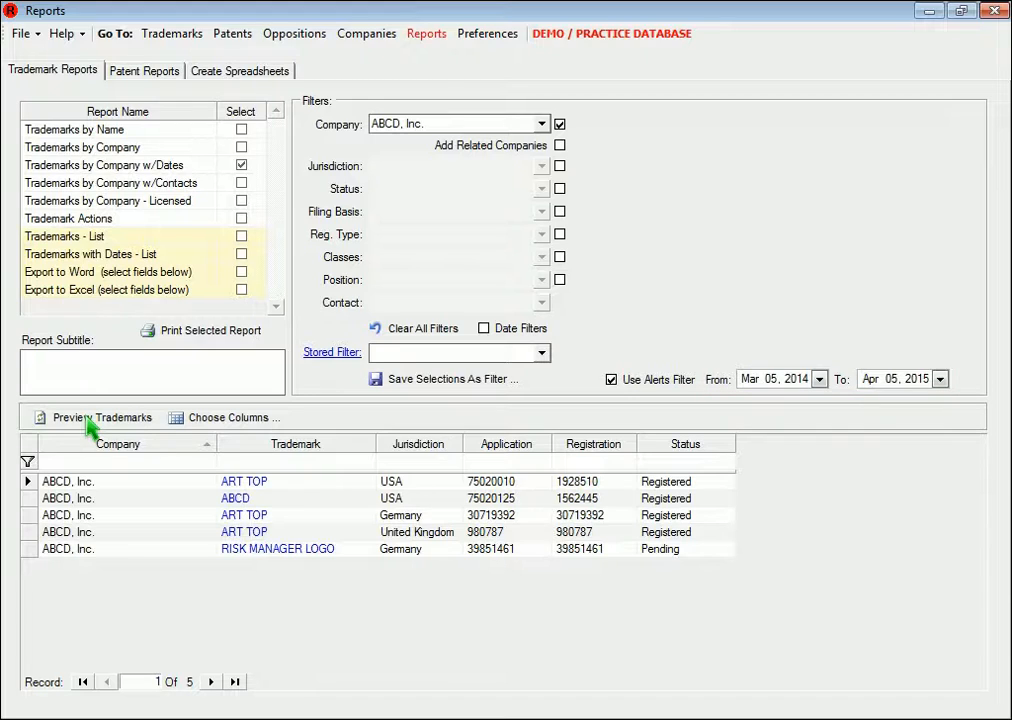
# Preview the trademarks filtered to Alabama Class 35, and disable the Classes filter again with a refreshed preview
pyautogui.click(560, 258)
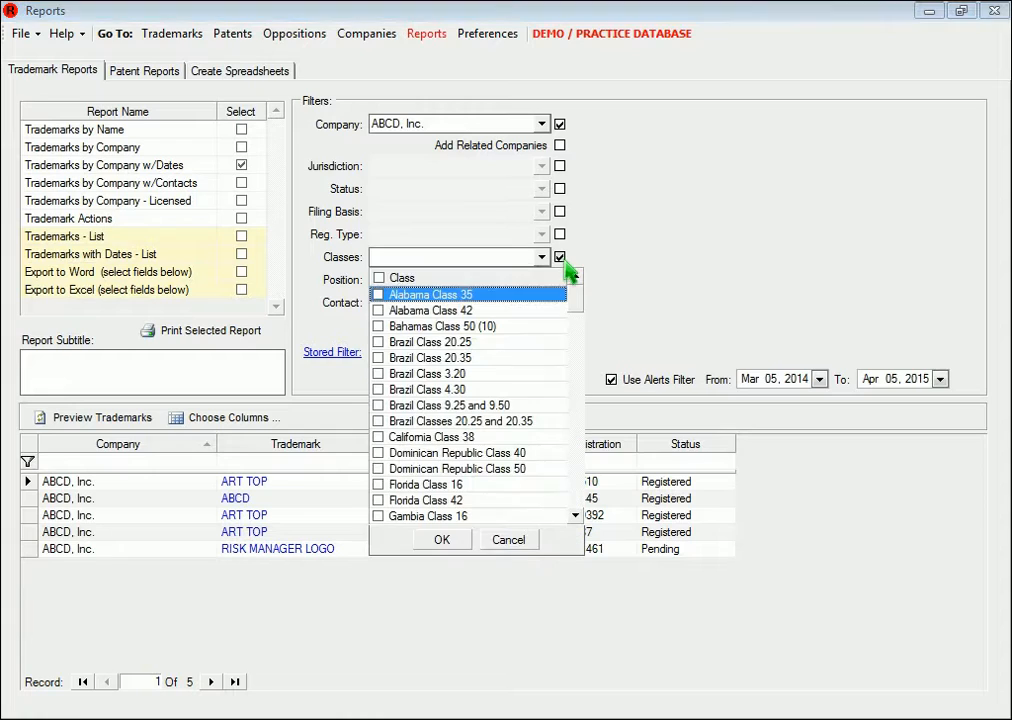
pyautogui.click(379, 295)
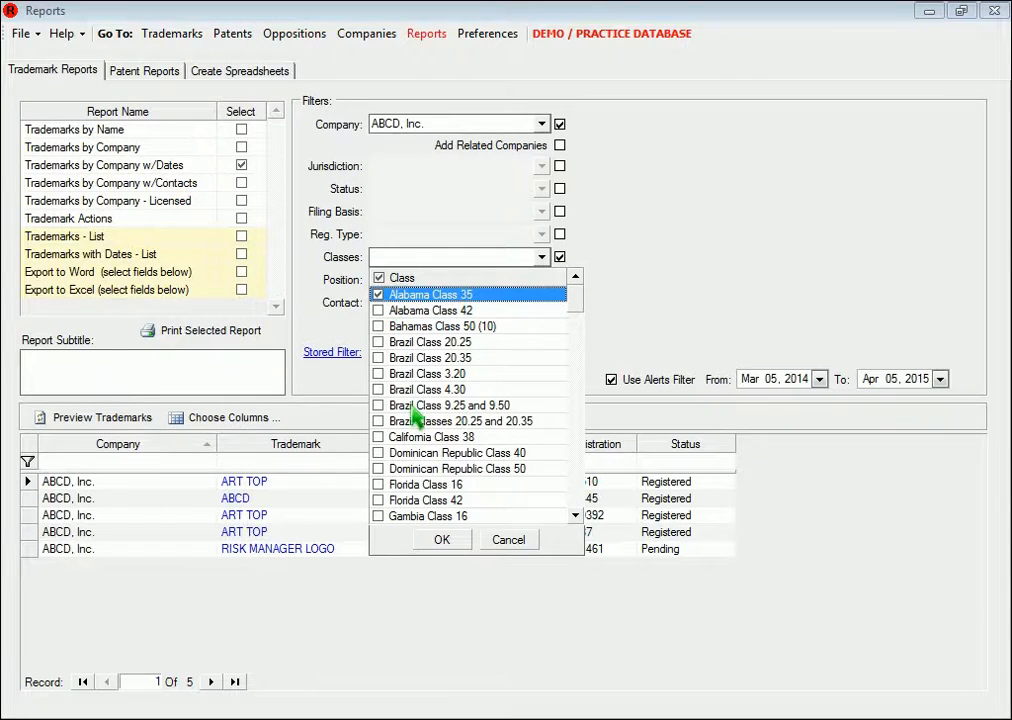
pyautogui.click(448, 542)
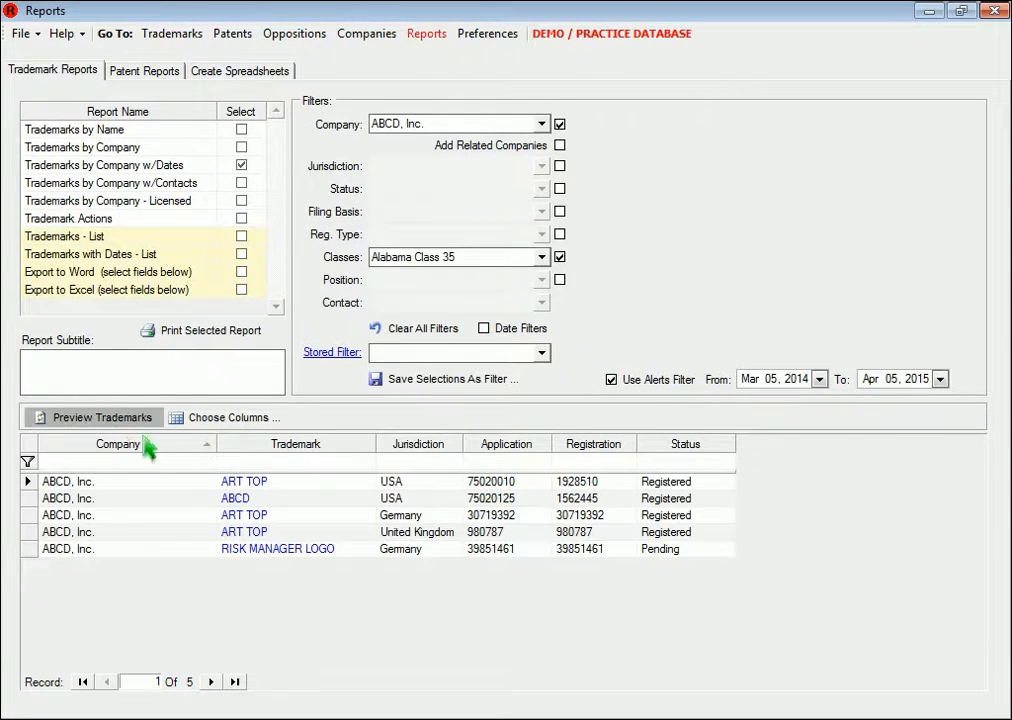
pyautogui.click(72, 418)
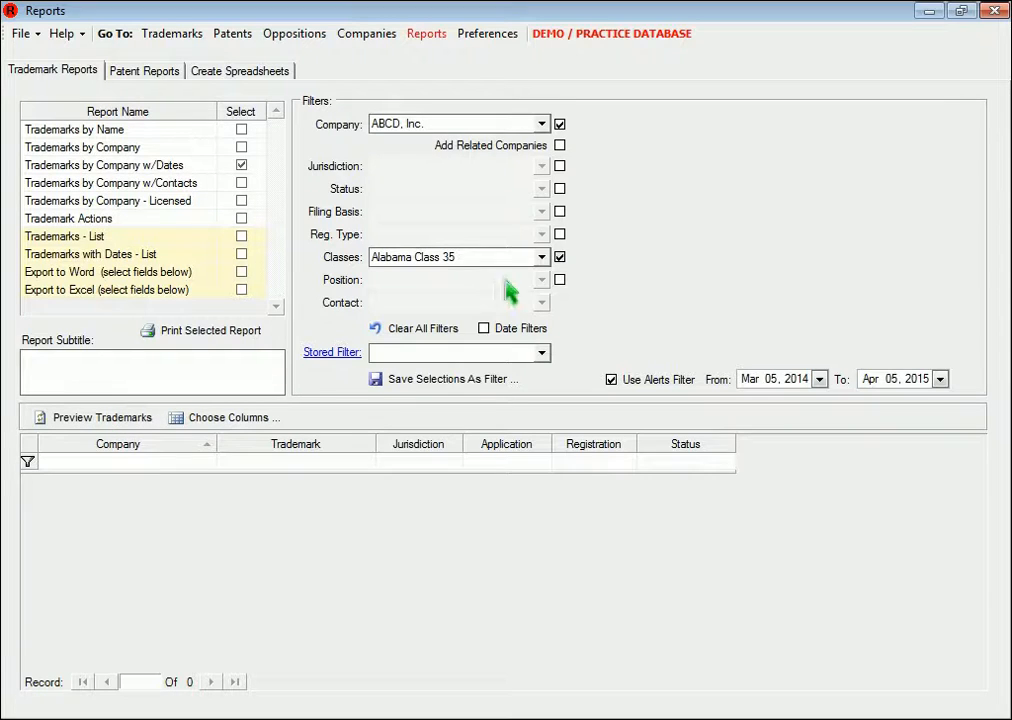
pyautogui.click(559, 257)
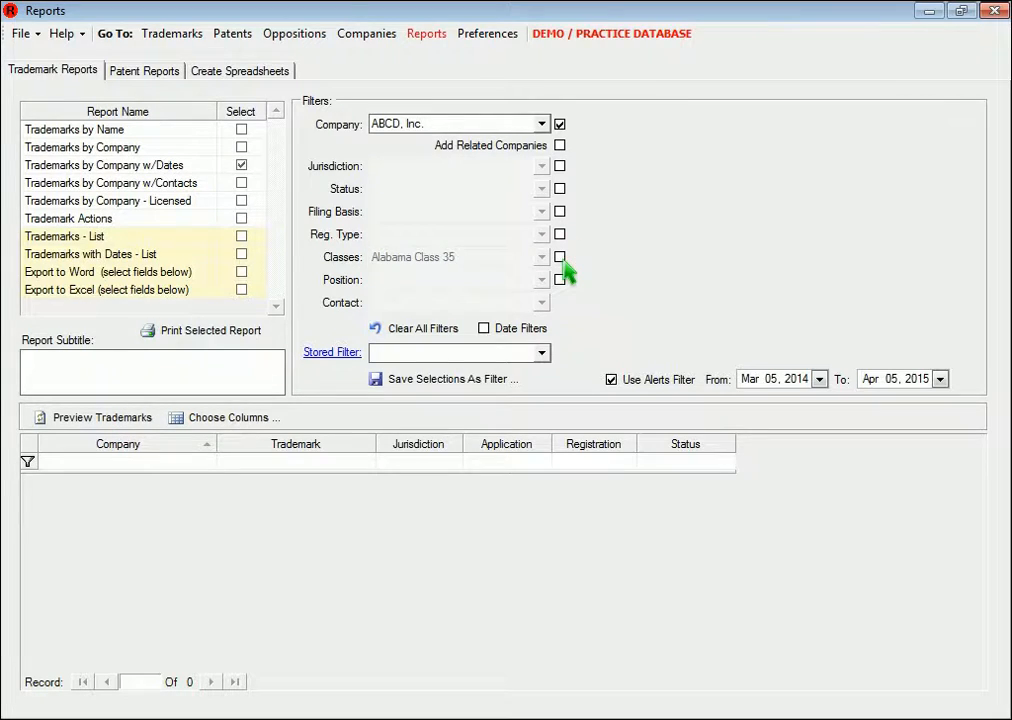
pyautogui.click(142, 421)
# Enable the Jurisdiction filter and limit it to USA
pyautogui.click(543, 166)
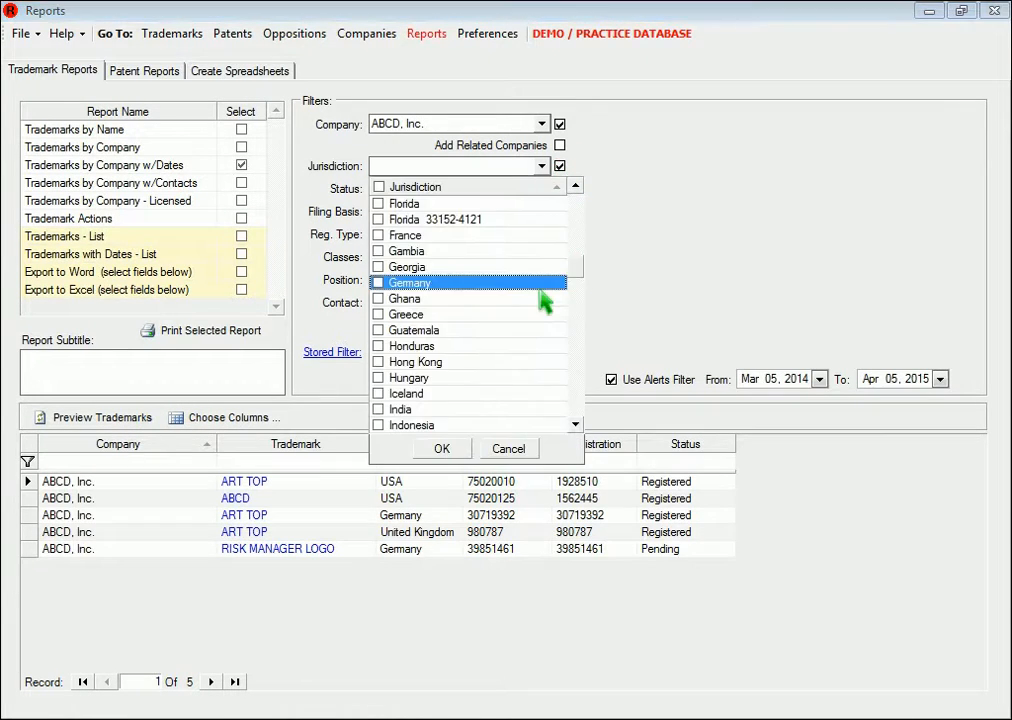
pyautogui.scroll(-15, 480, 330)
pyautogui.click(392, 395)
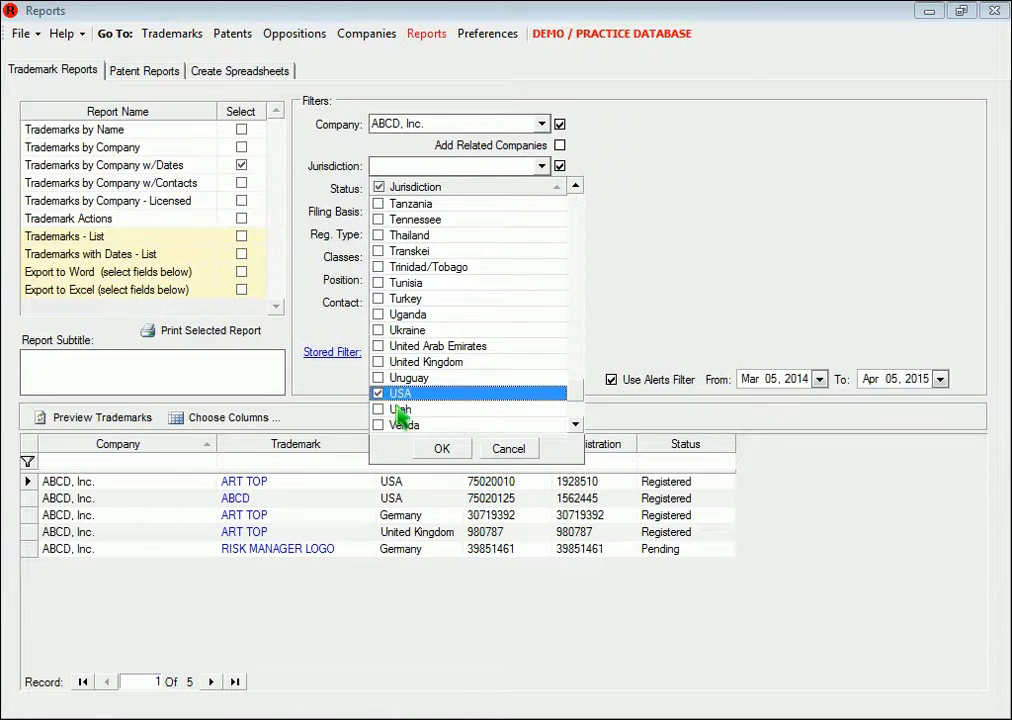
pyautogui.click(451, 455)
# Limit the status to Registered and refresh the trademark preview with the alerts filter turned off
pyautogui.click(559, 188)
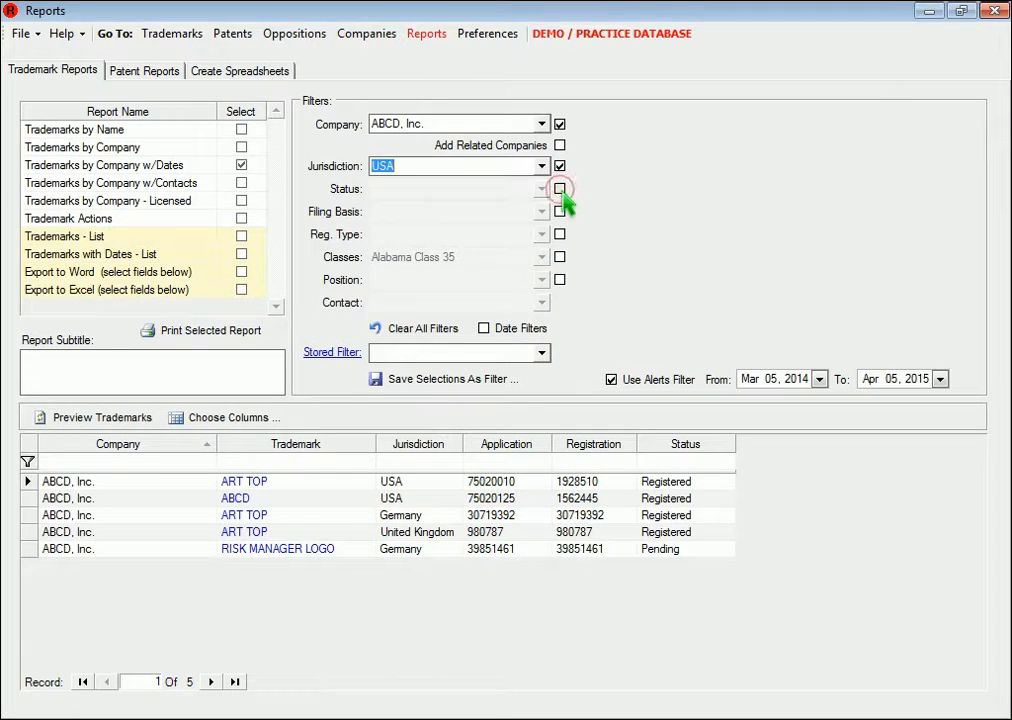
pyautogui.click(378, 290)
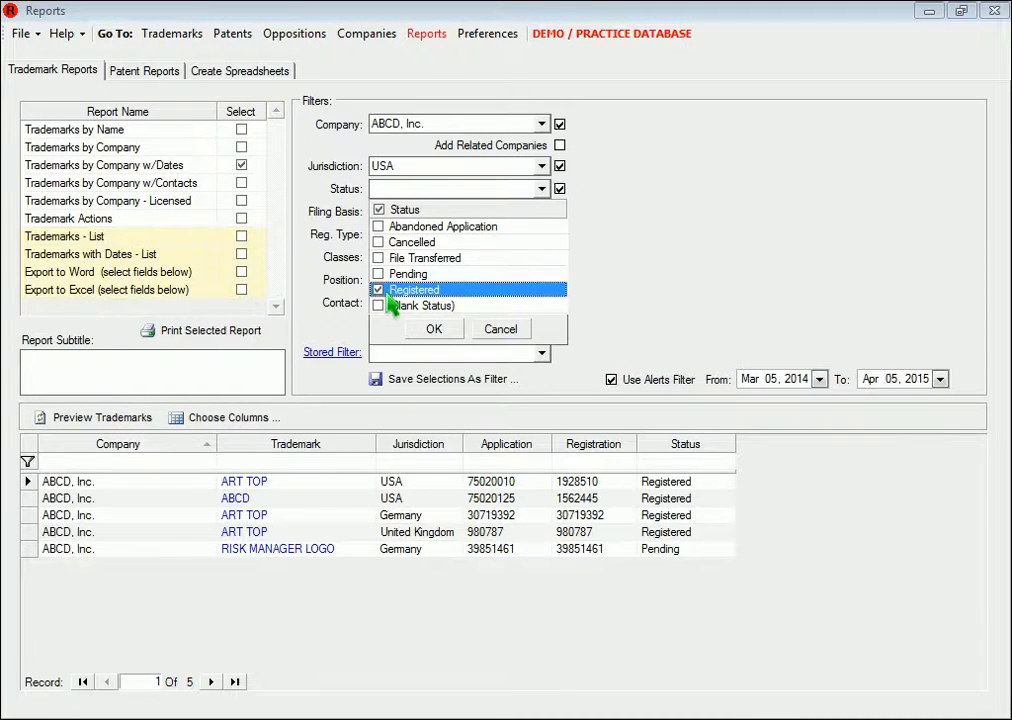
pyautogui.click(436, 331)
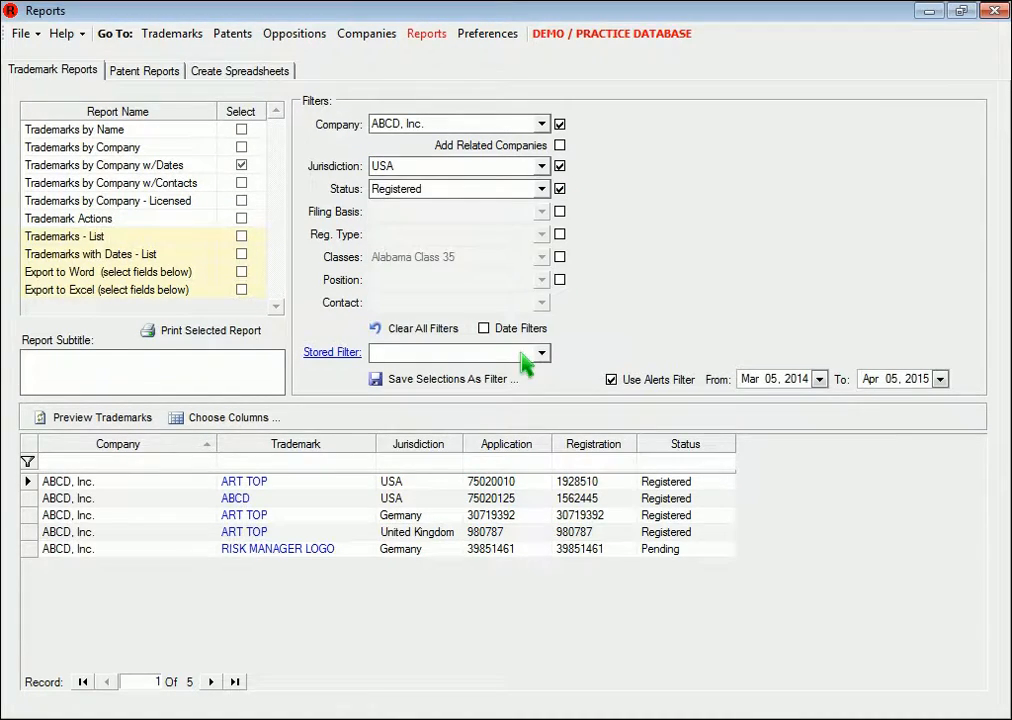
pyautogui.click(612, 381)
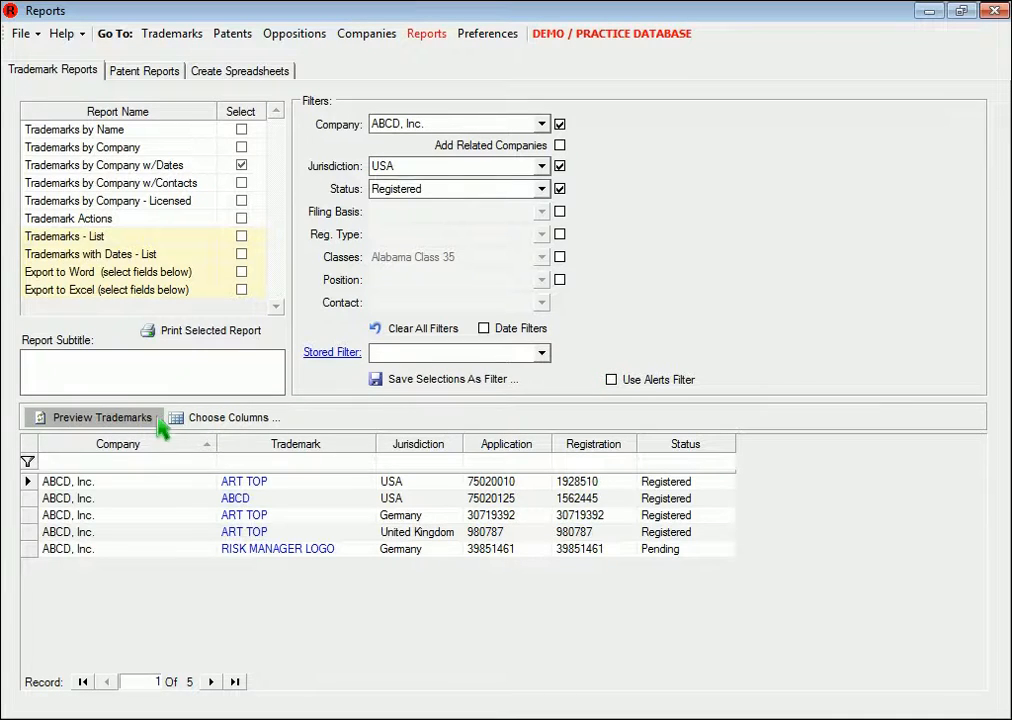
pyautogui.click(125, 420)
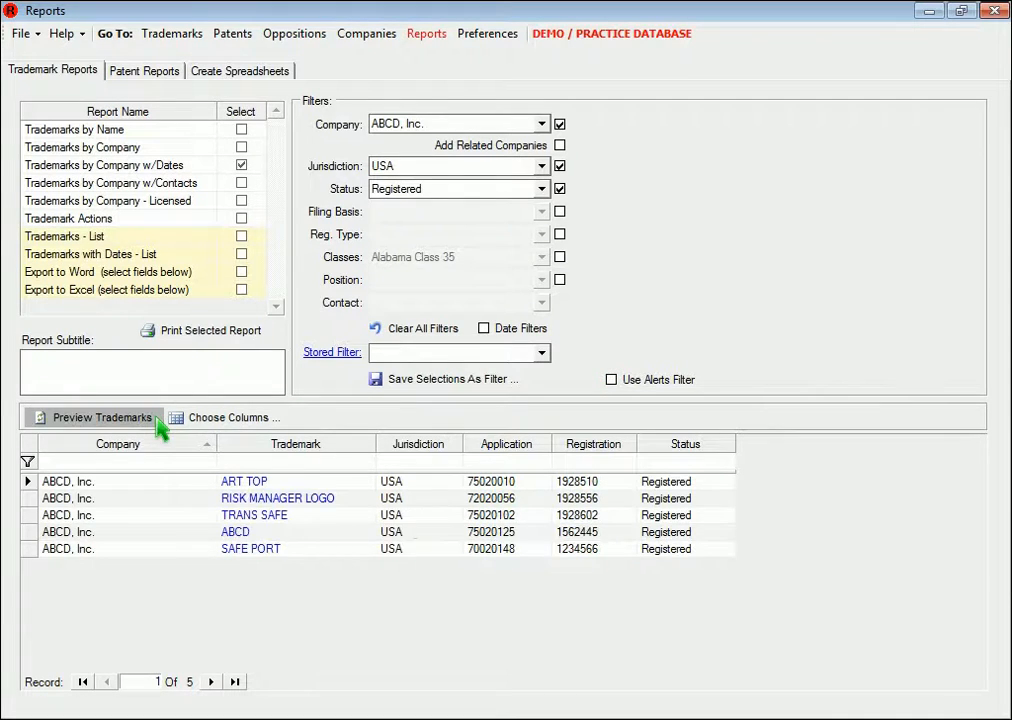
# Add a new stored filter named ABCD Registered USA to the list of stored filters
pyautogui.click(325, 354)
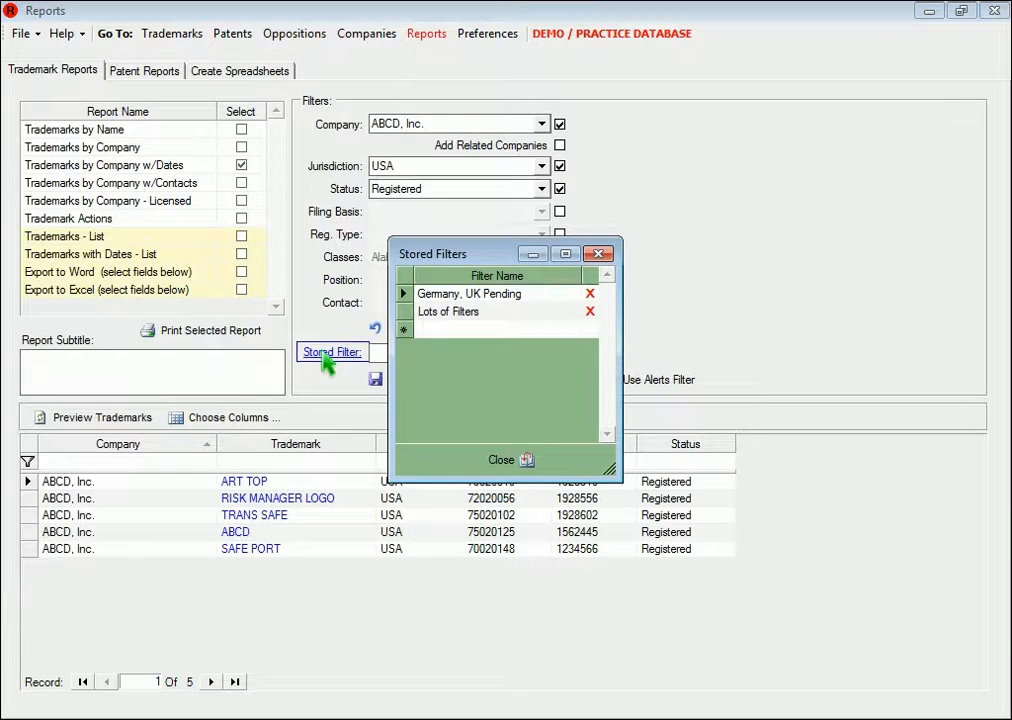
pyautogui.click(470, 331)
pyautogui.write('ABCD Regis')
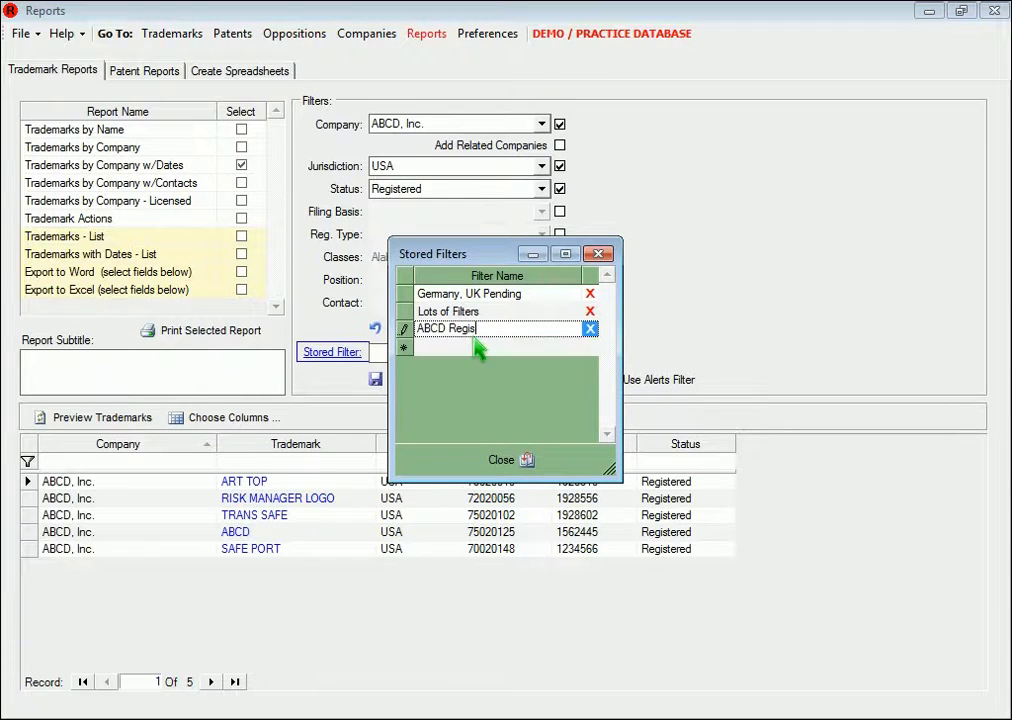
pyautogui.write('tered USA')
pyautogui.click(500, 460)
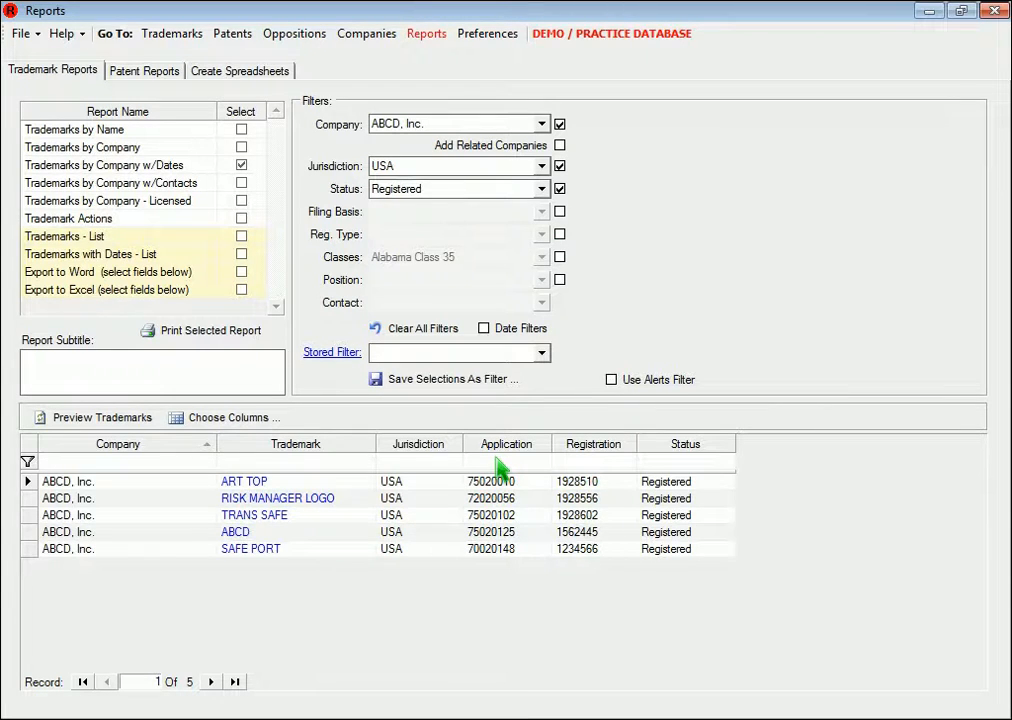
# Save the current filter selections under the stored filter ABCD Registered USA
pyautogui.click(540, 354)
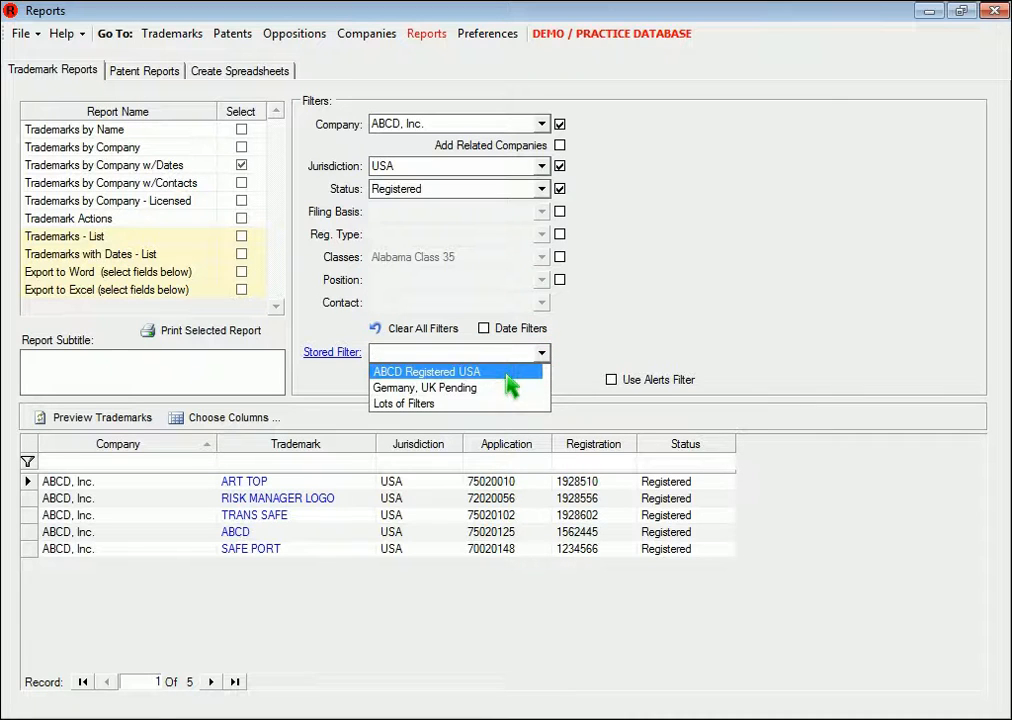
pyautogui.click(562, 368)
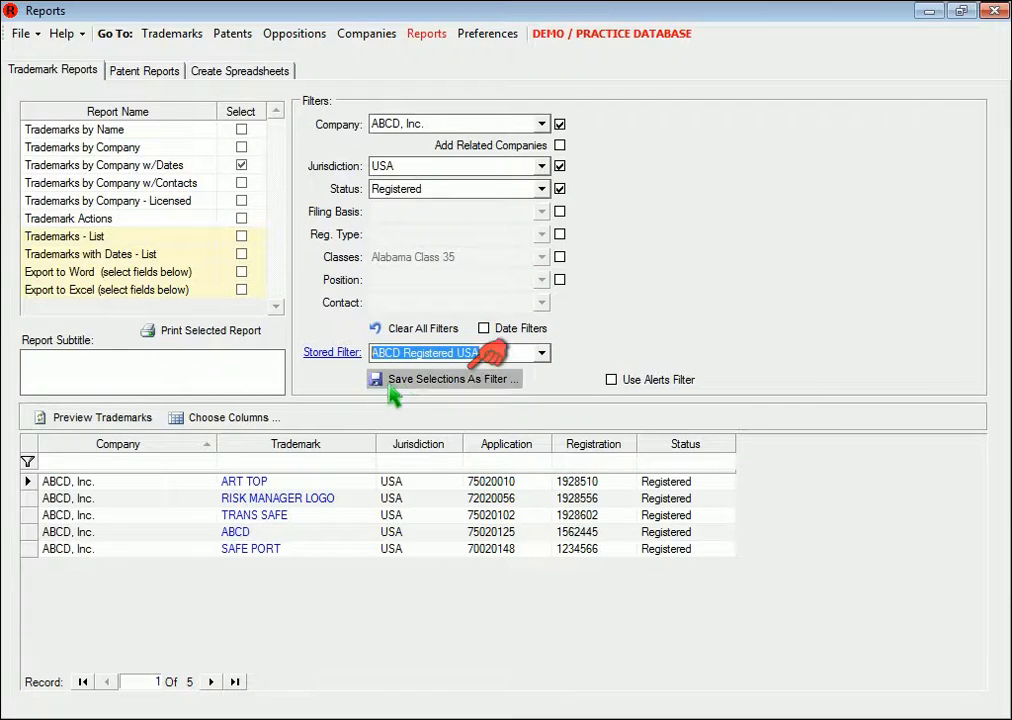
pyautogui.click(405, 381)
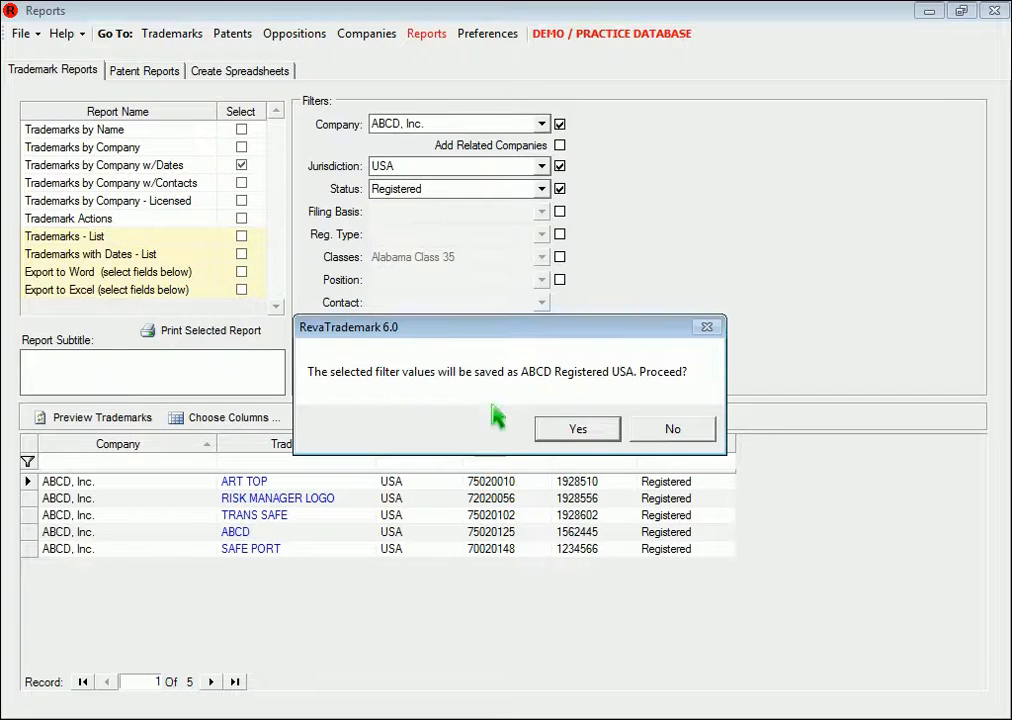
pyautogui.click(580, 430)
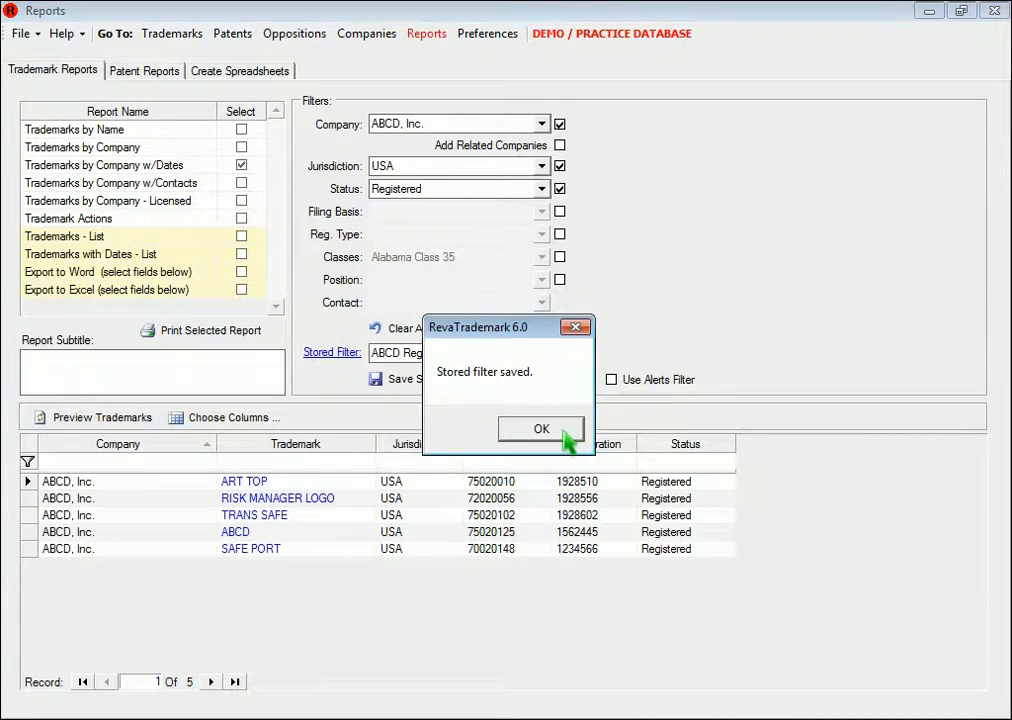
pyautogui.click(569, 437)
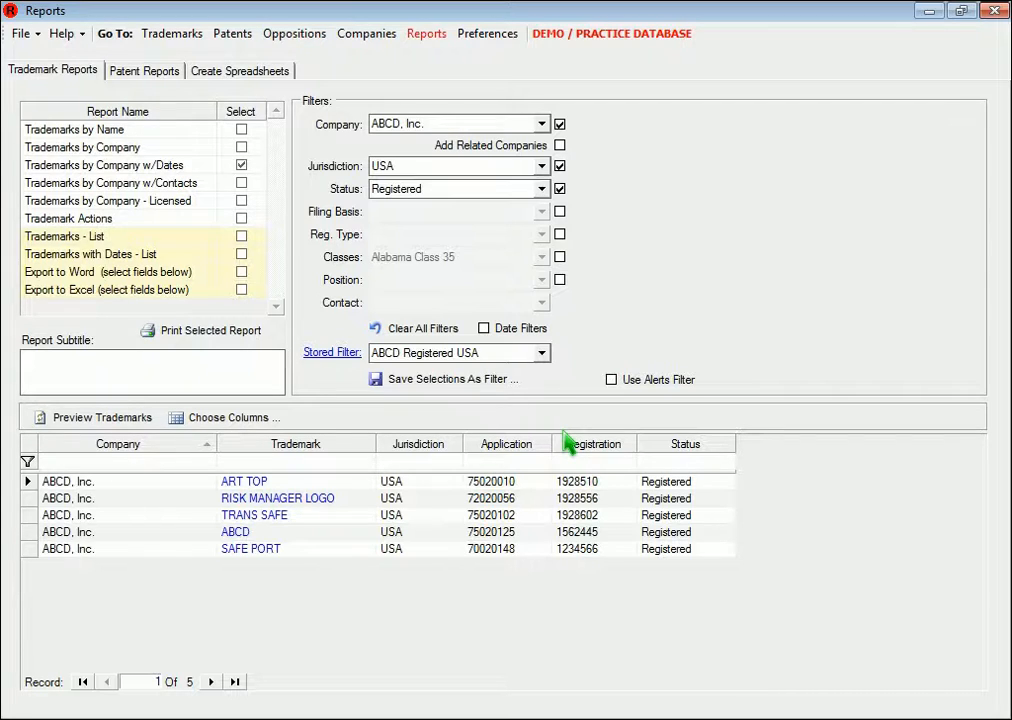
# Clear all filters and load the stored filter ABCD Registered USA
pyautogui.click(424, 340)
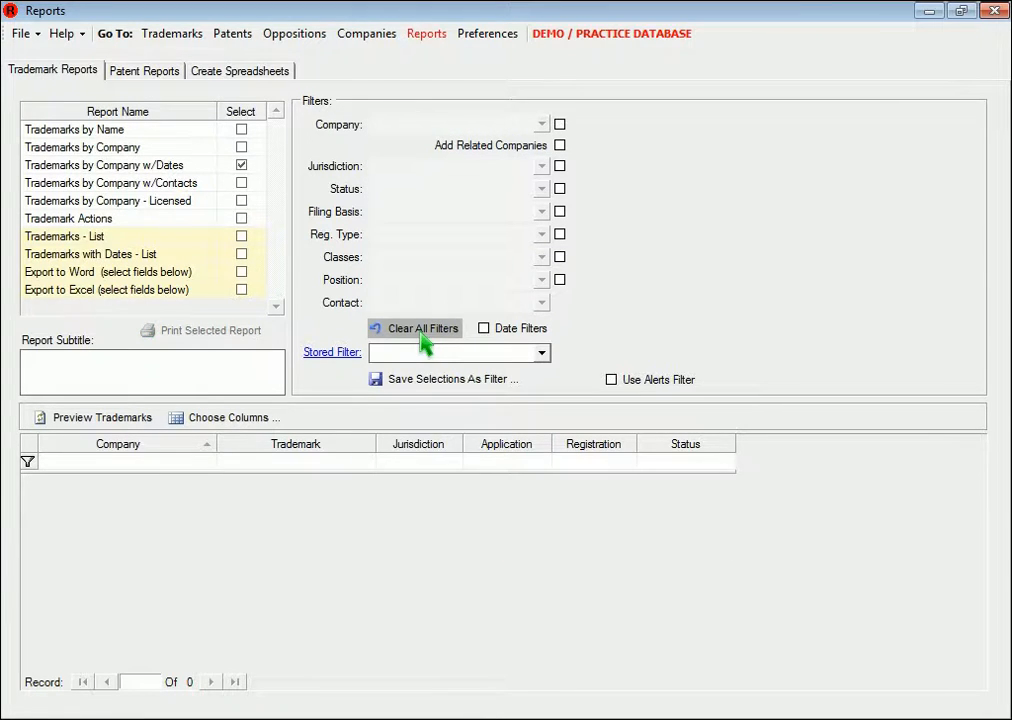
pyautogui.click(541, 353)
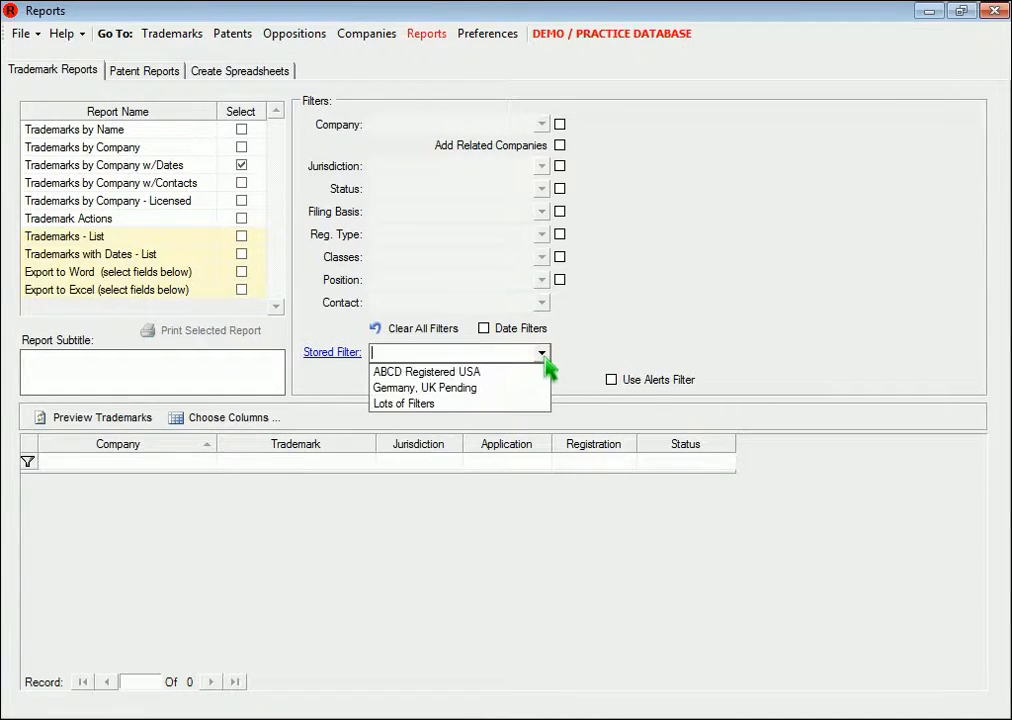
pyautogui.click(512, 372)
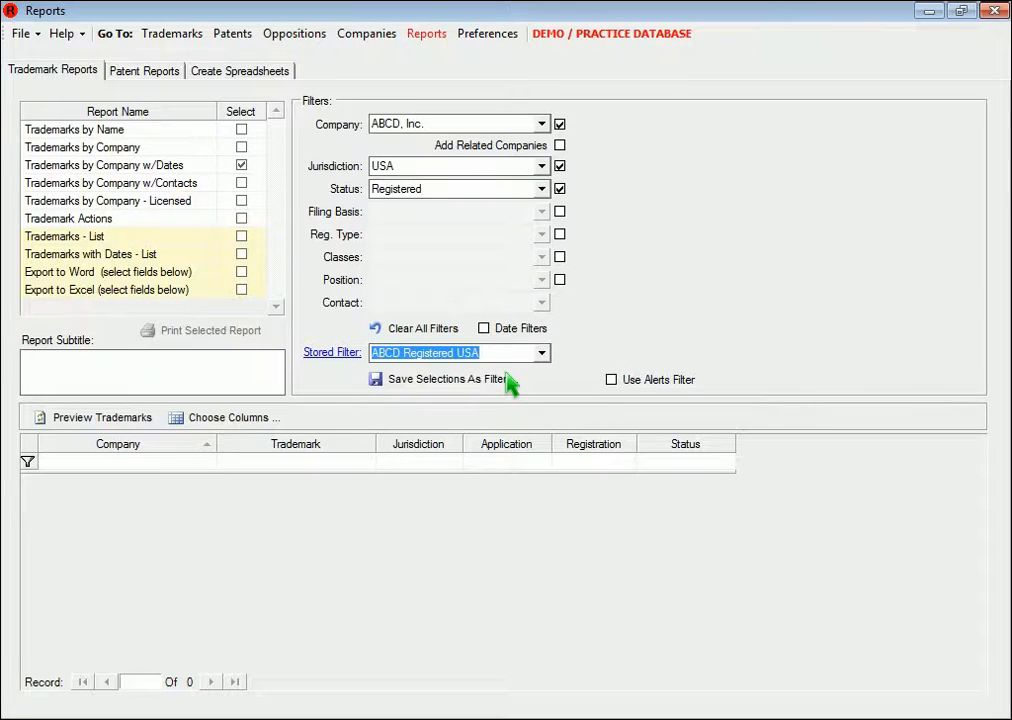
# Load the stored filter Germany, UK Pending, followed by the stored filter Lots of Filters
pyautogui.click(545, 356)
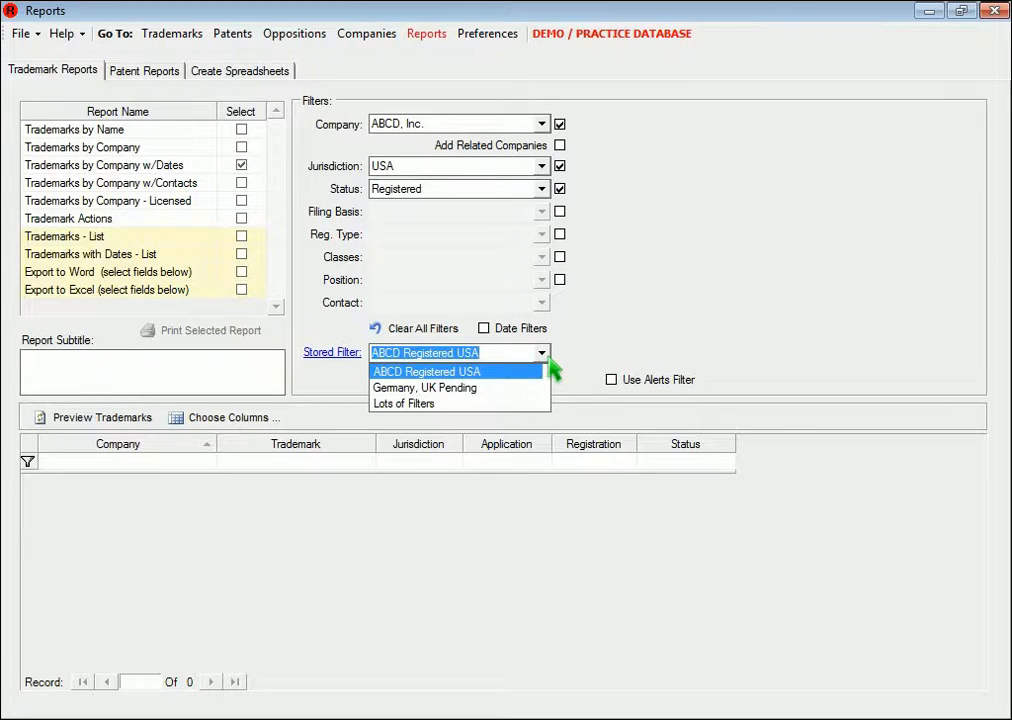
pyautogui.click(512, 388)
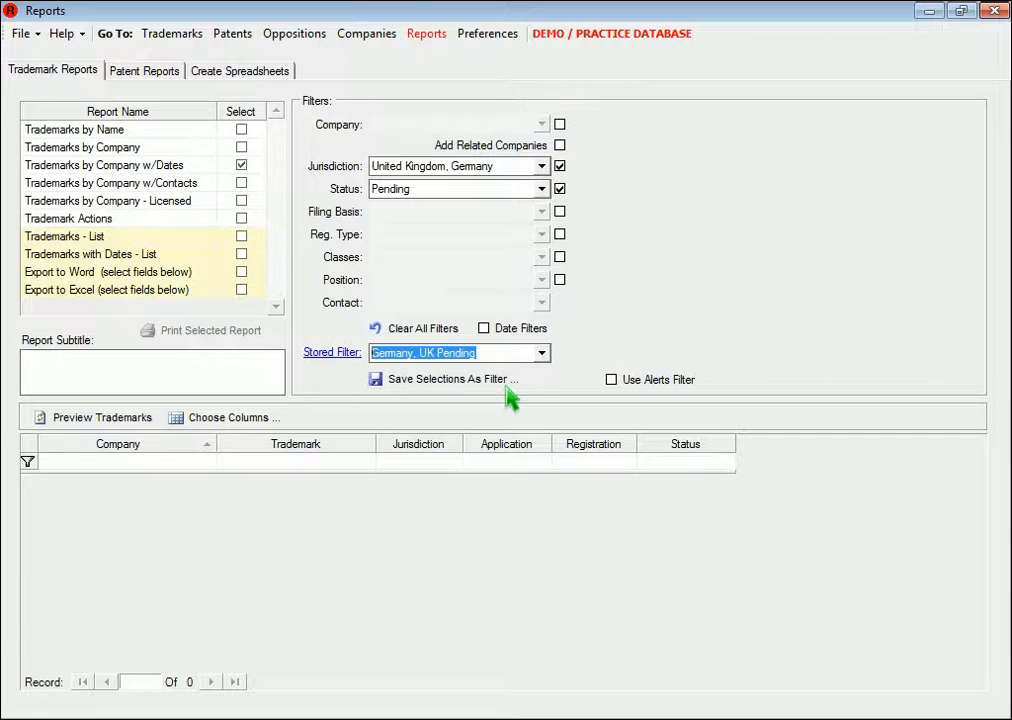
pyautogui.click(543, 356)
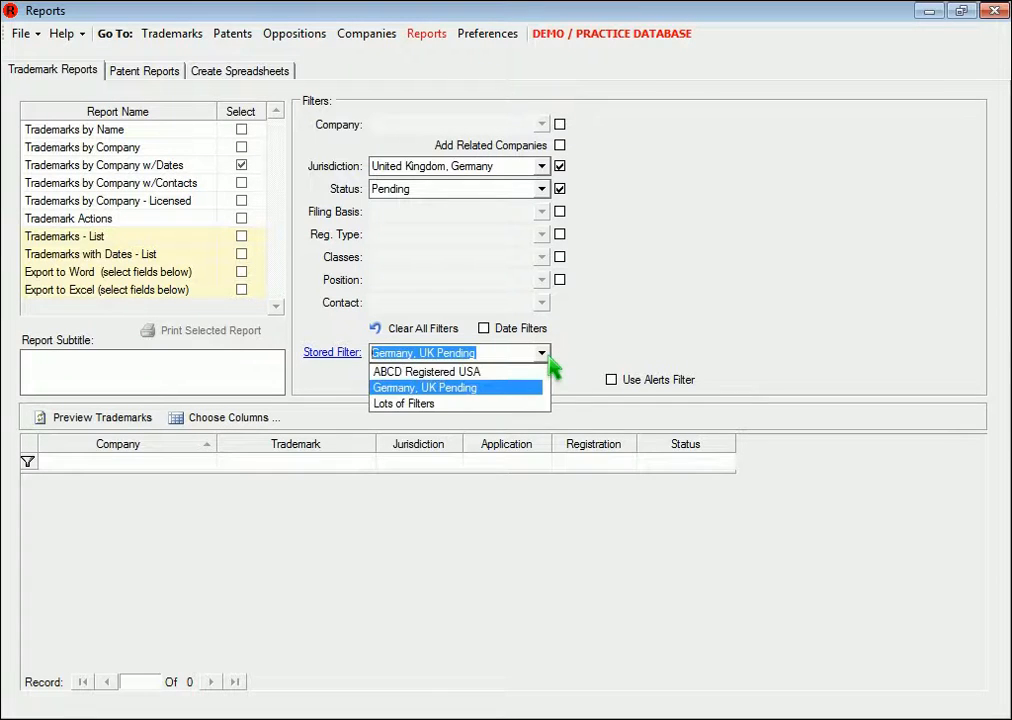
pyautogui.click(455, 404)
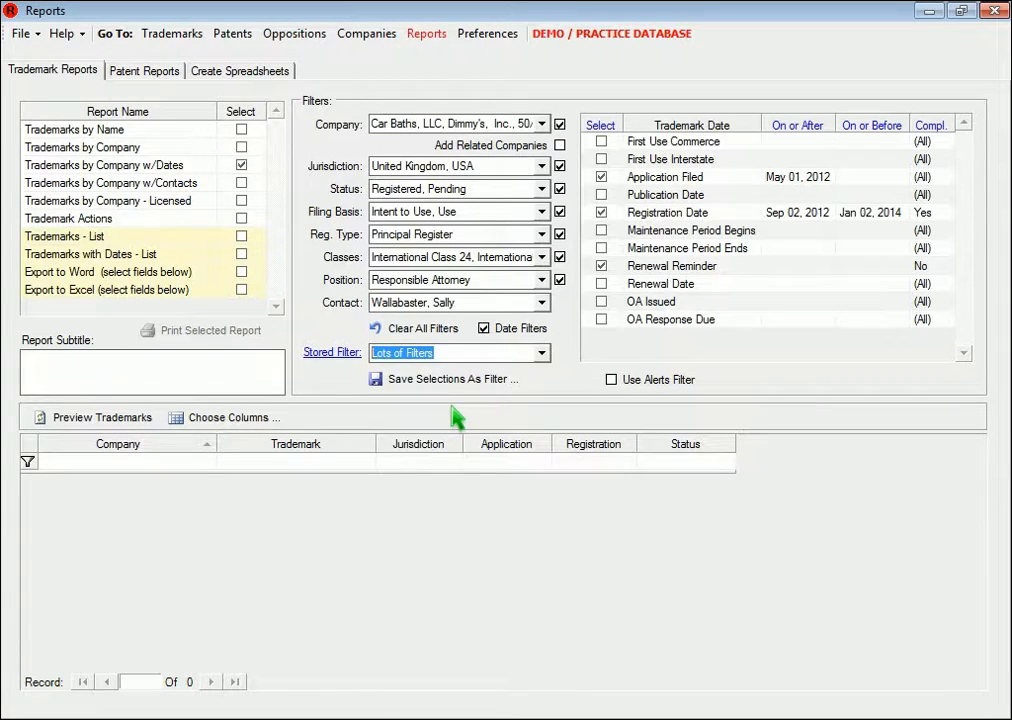
# Switch the stored filter to Germany, UK Pending and preview the matching trademarks
pyautogui.click(543, 354)
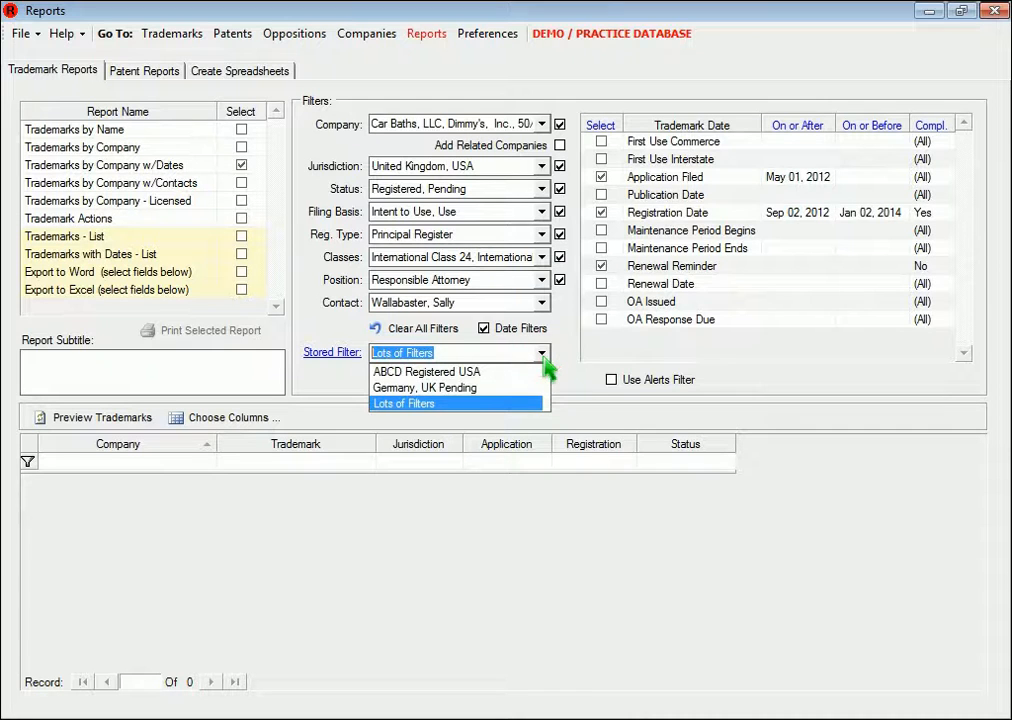
pyautogui.click(530, 387)
pyautogui.click(138, 424)
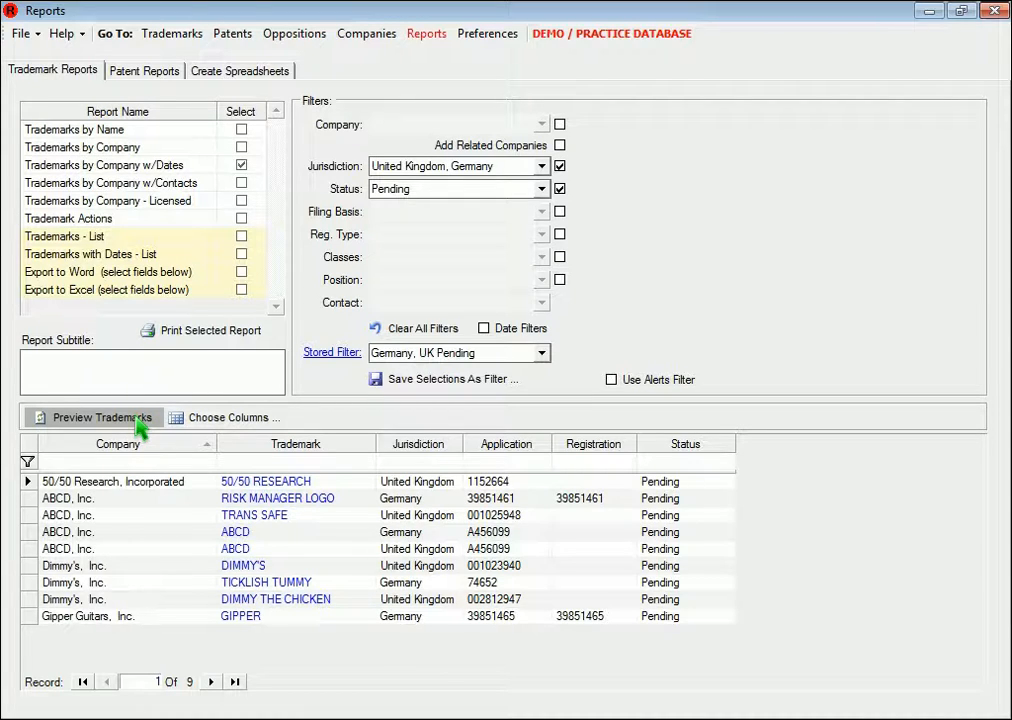
# Enter the report subtitle "Pending in Germany and UK" and generate the Trademarks by Name report
pyautogui.click(42, 381)
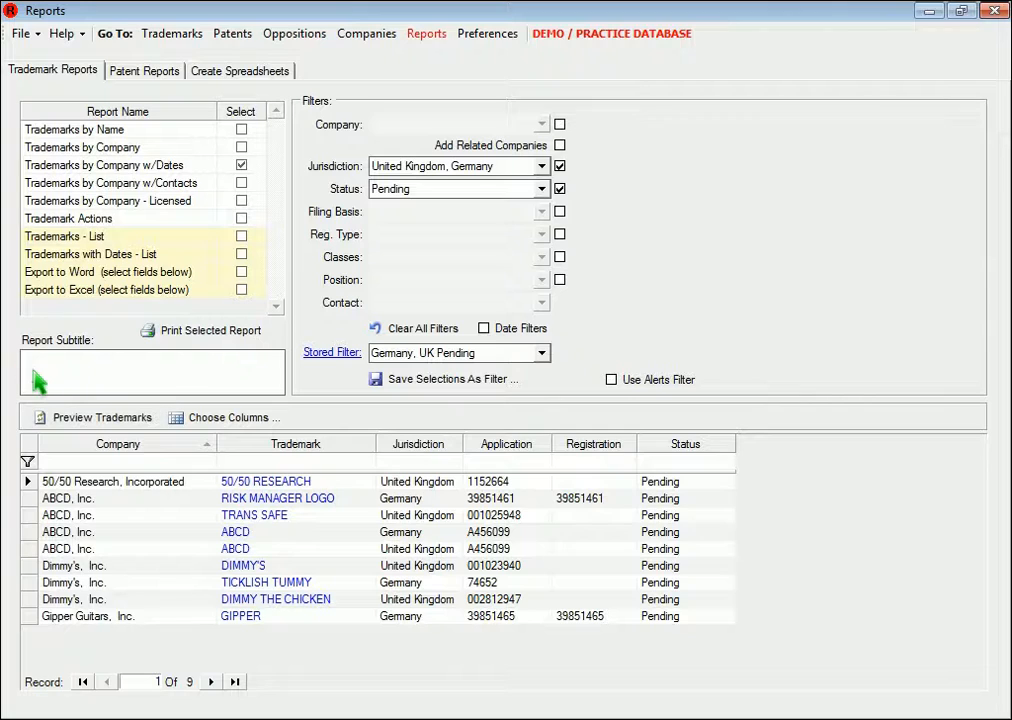
pyautogui.write('Pending in Germany and UK')
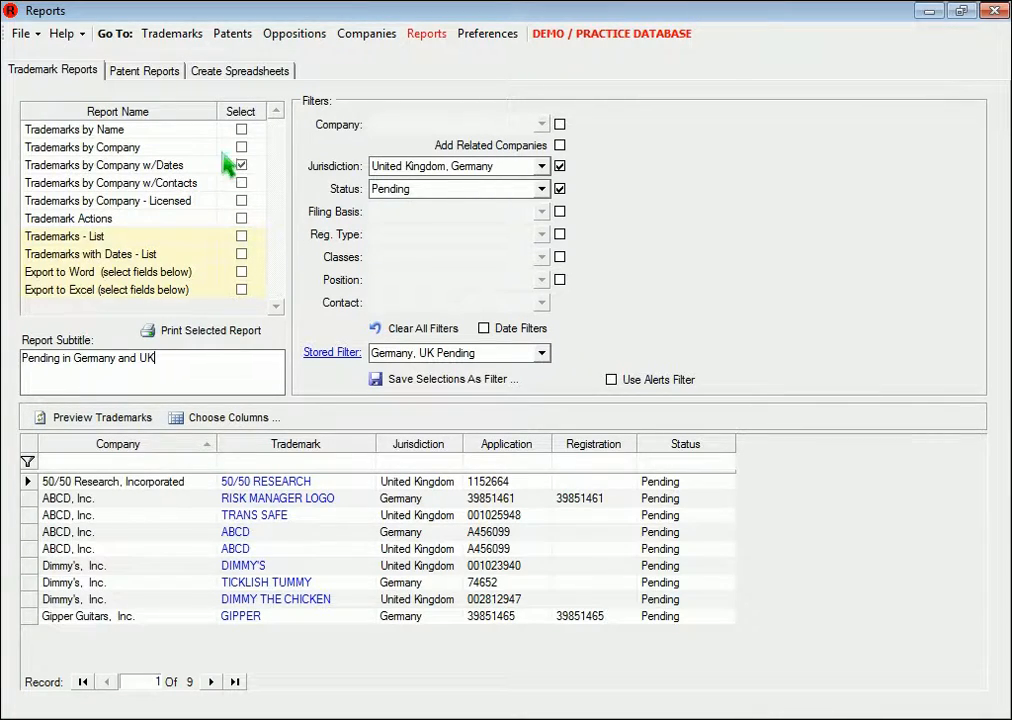
pyautogui.click(241, 129)
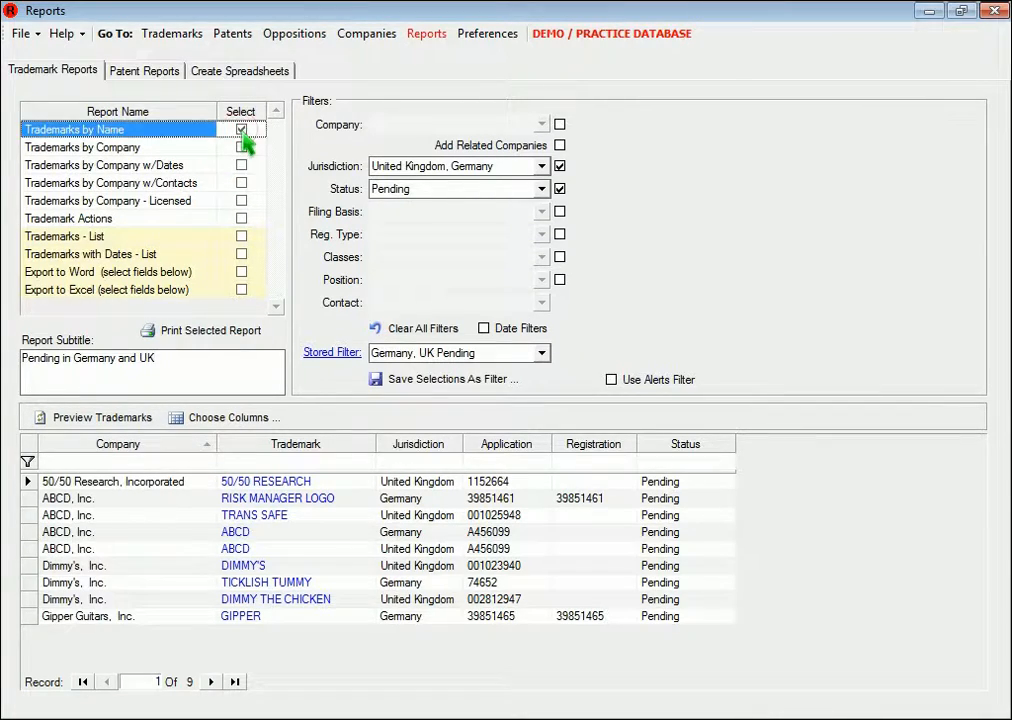
pyautogui.click(222, 332)
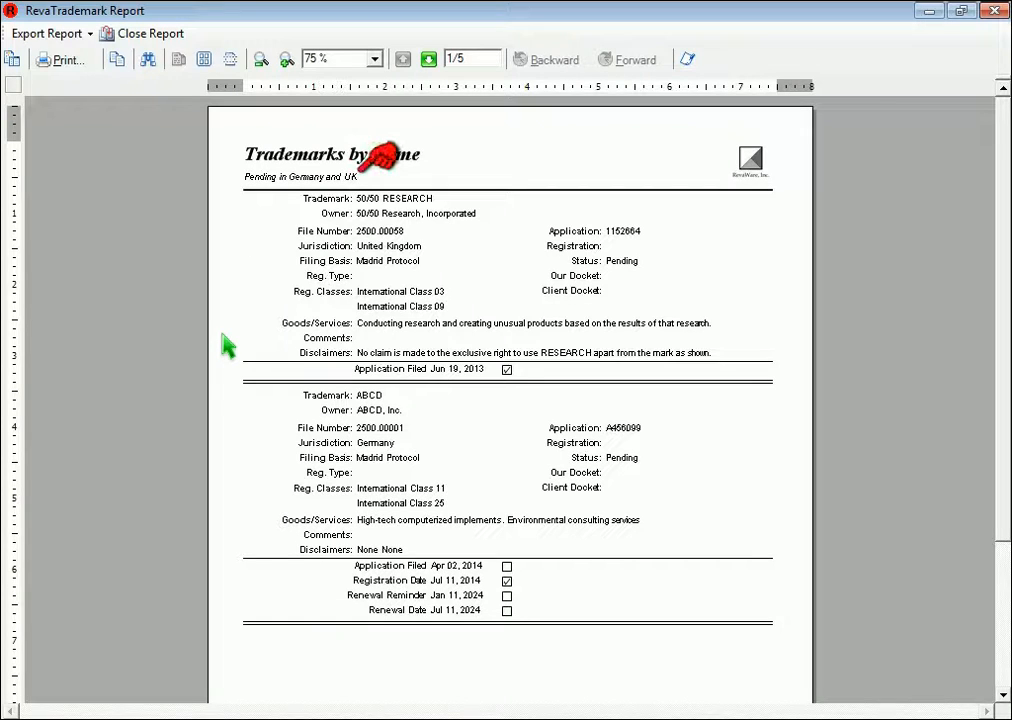
# Page through the Trademarks by Name report up to its fourth page and close it
pyautogui.click(429, 60)
pyautogui.click(429, 60)
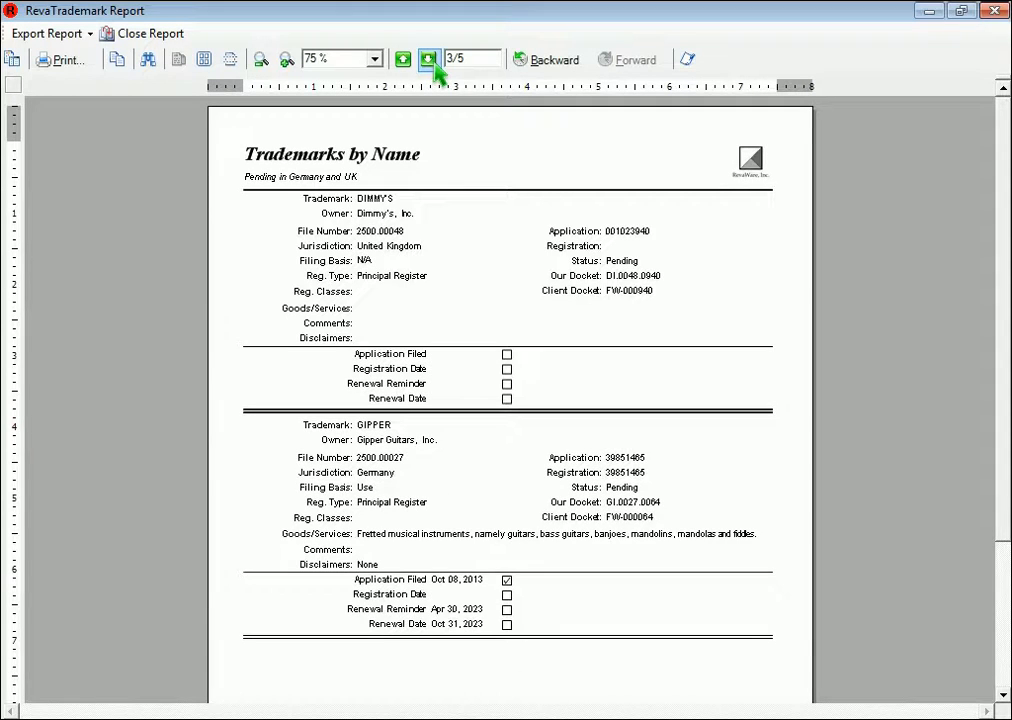
pyautogui.click(429, 60)
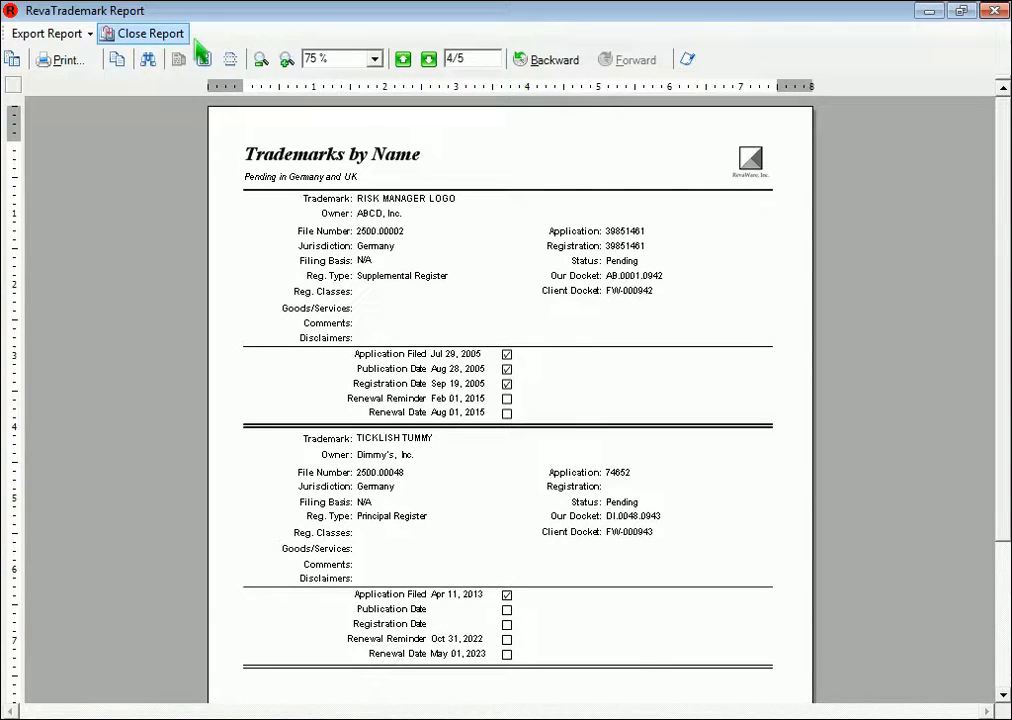
pyautogui.click(150, 34)
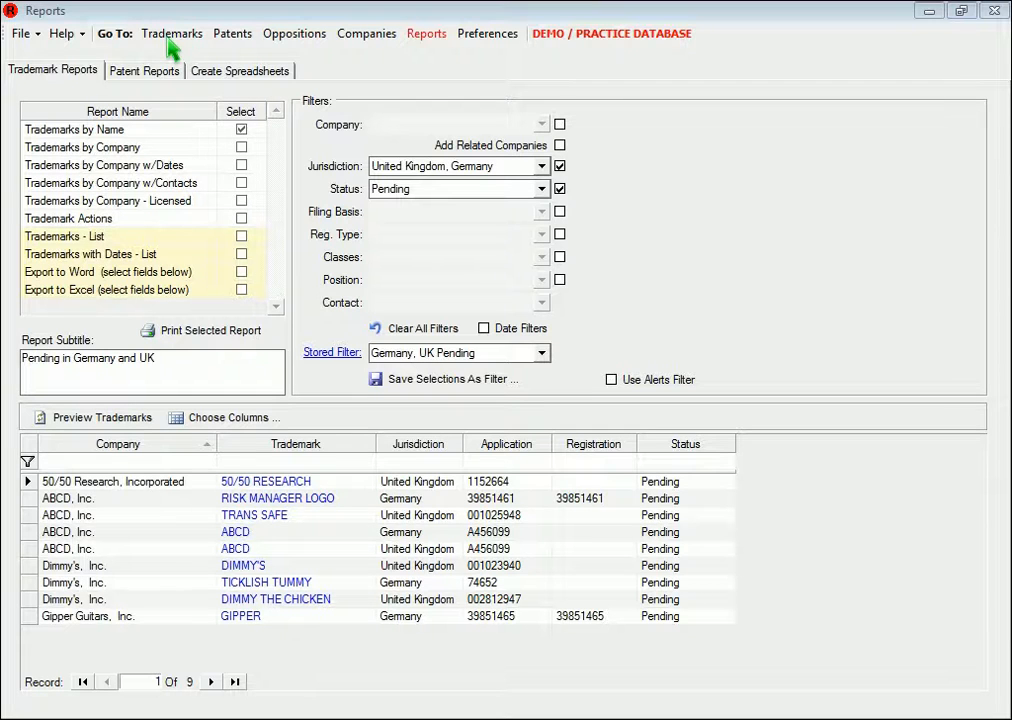
# Rename the Trademarks by Name report to Trademarks Full Record in the report list
pyautogui.click(195, 135)
pyautogui.press('BackSpace')
pyautogui.press('BackSpace')
pyautogui.write('Full Record')
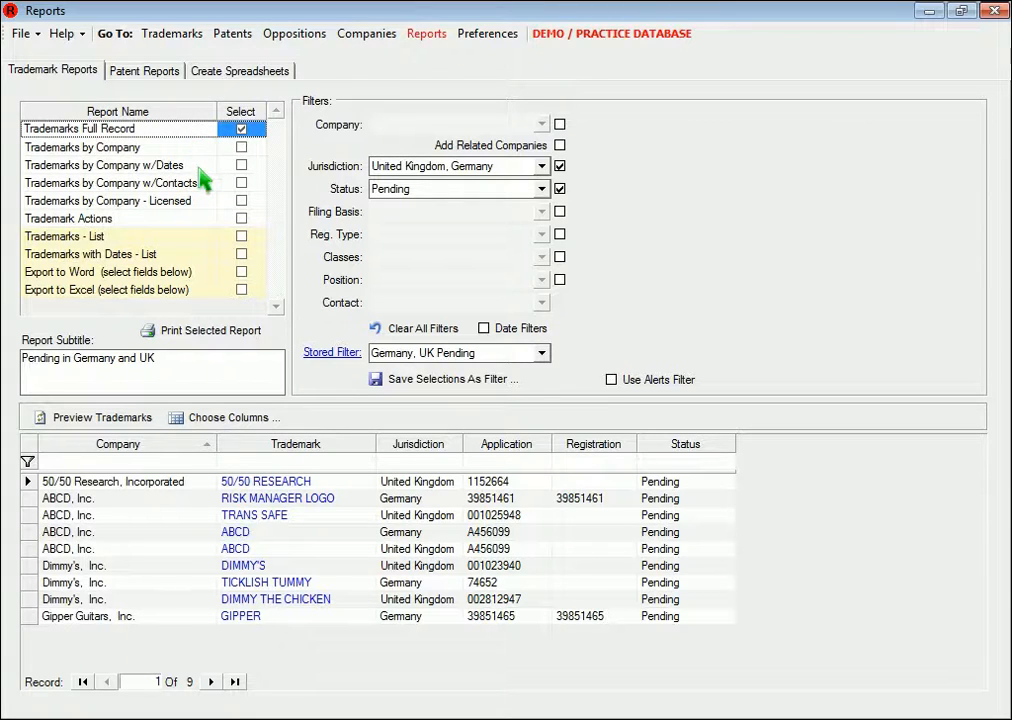
# Generate the Trademarks Full Record report, export it as PDF PendingGermanyUK to the RevaTrademark 6.0 Documents folder, and view the exported file
pyautogui.click(231, 334)
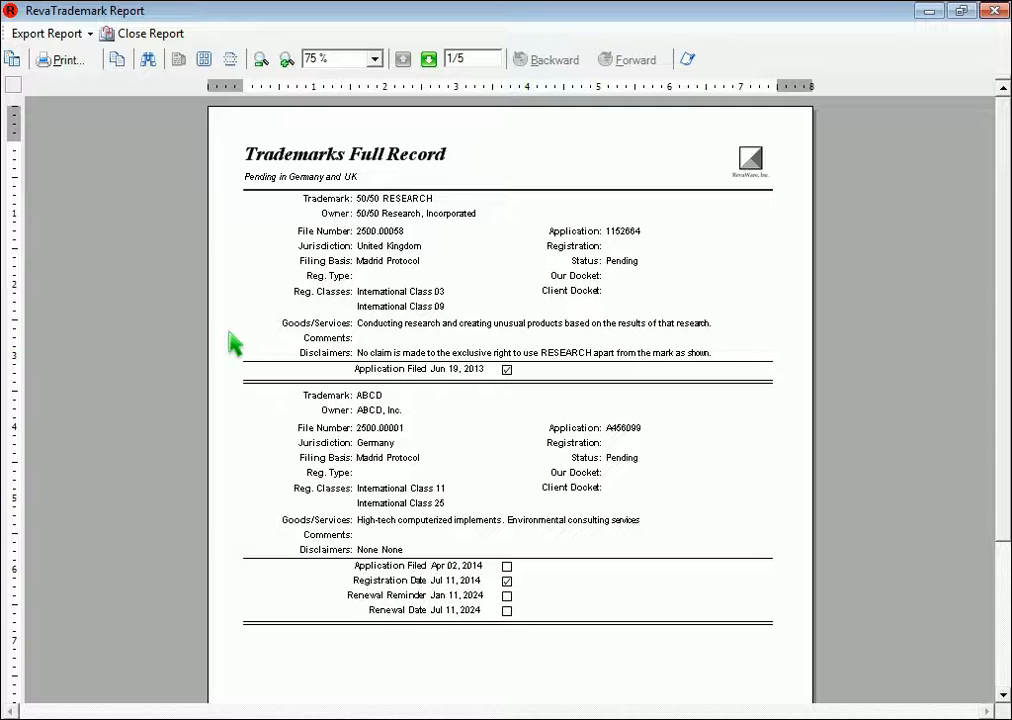
pyautogui.click(58, 35)
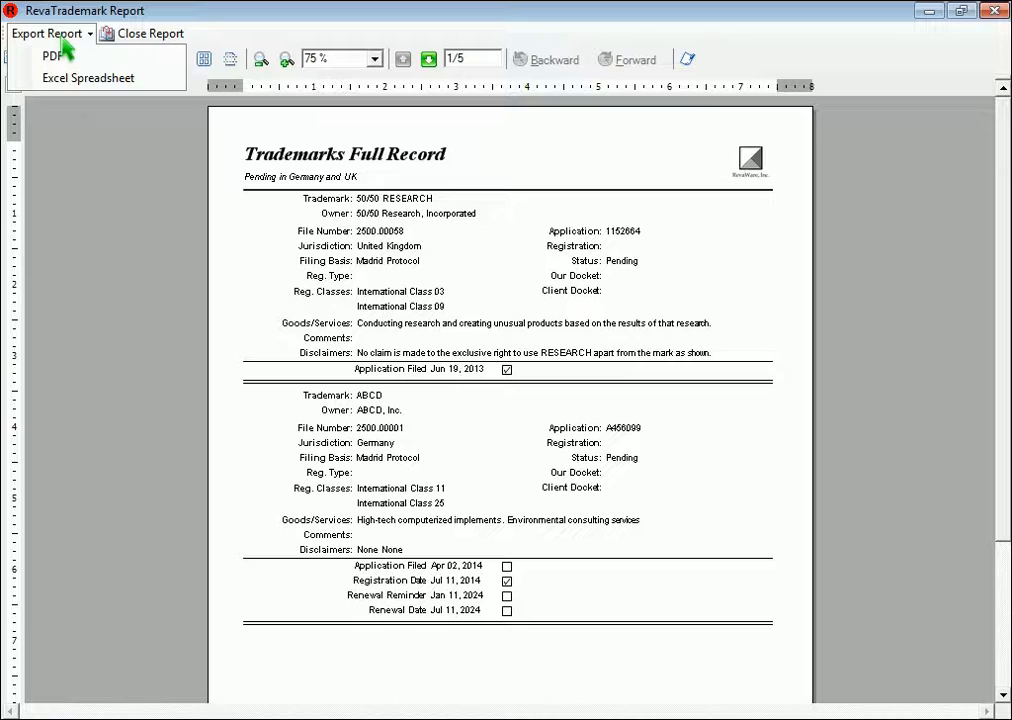
pyautogui.click(62, 57)
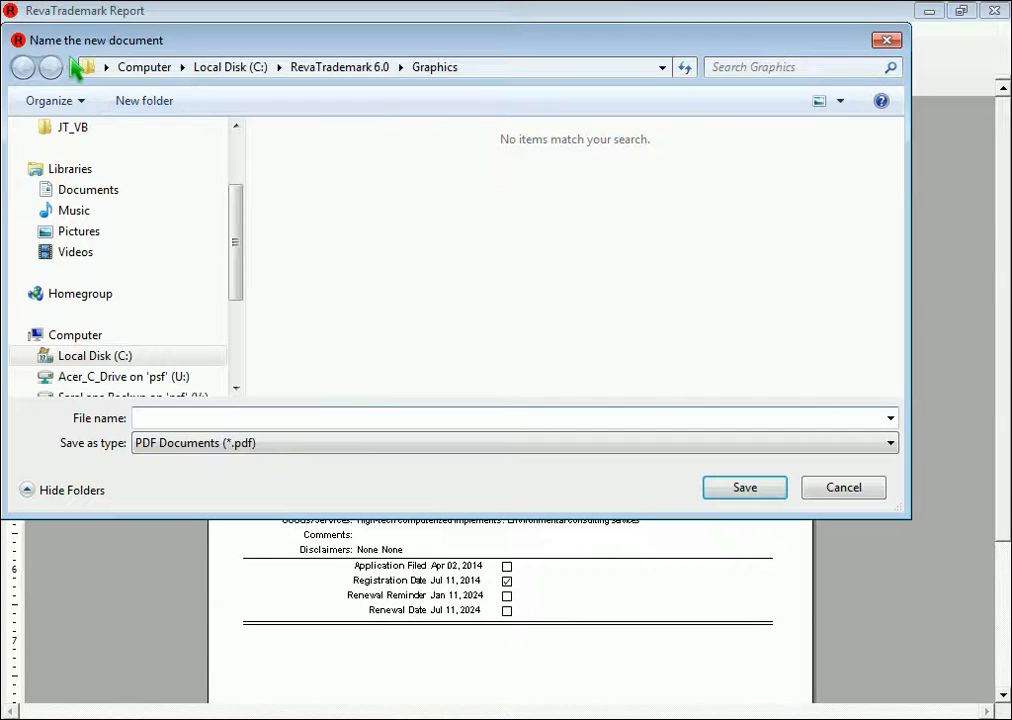
pyautogui.click(350, 78)
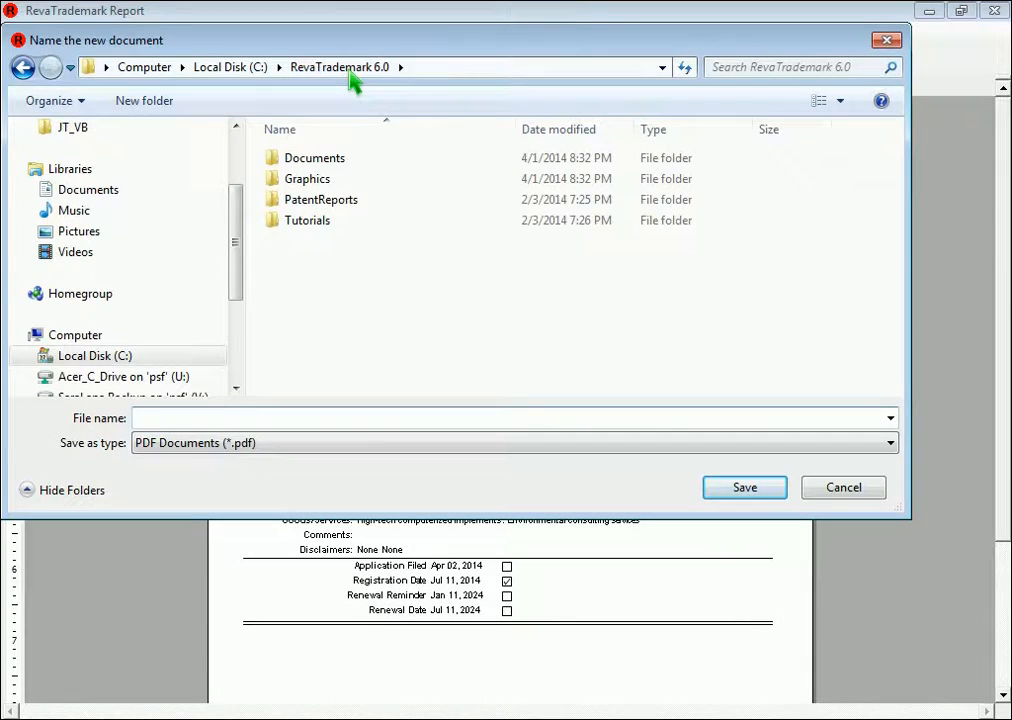
pyautogui.doubleClick(323, 165)
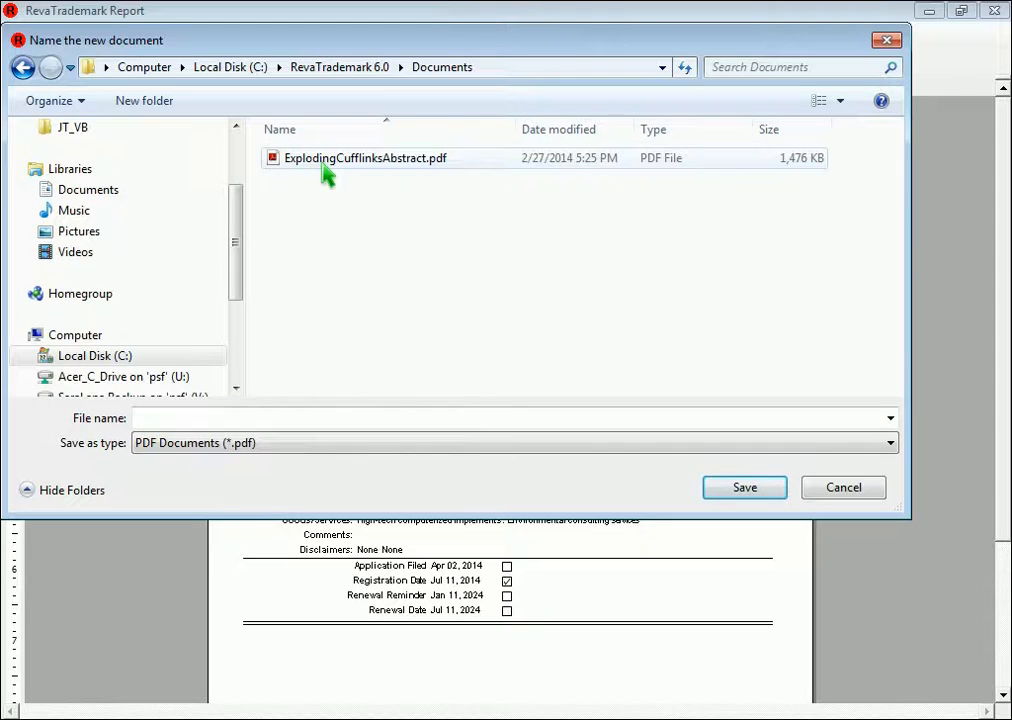
pyautogui.click(266, 422)
pyautogui.write('PendingGermanyUK')
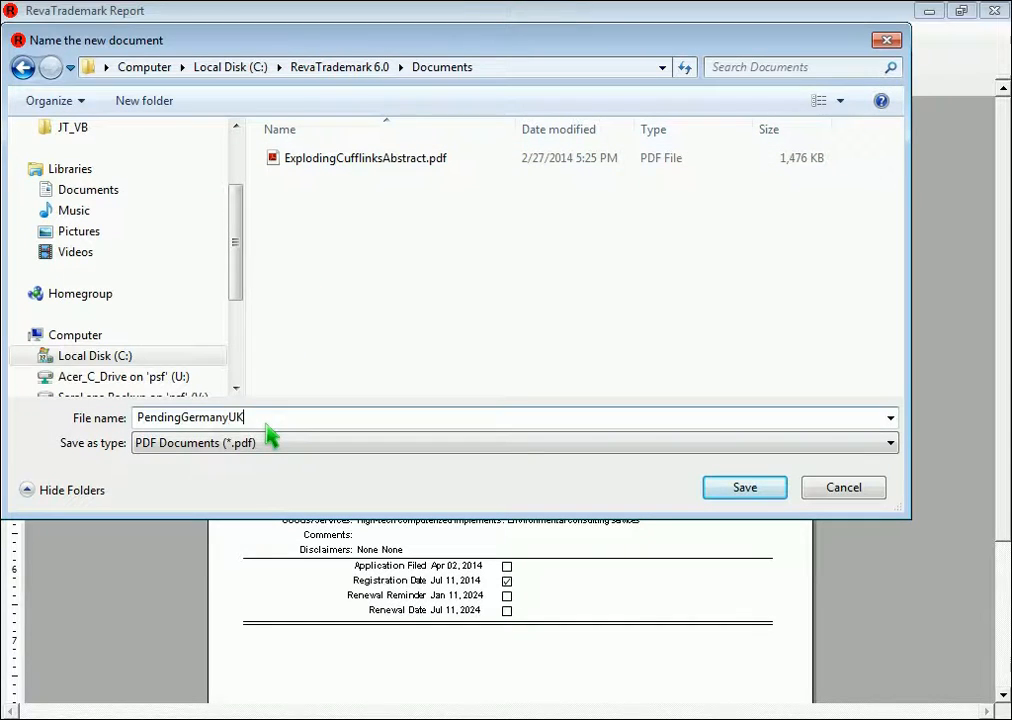
pyautogui.click(763, 494)
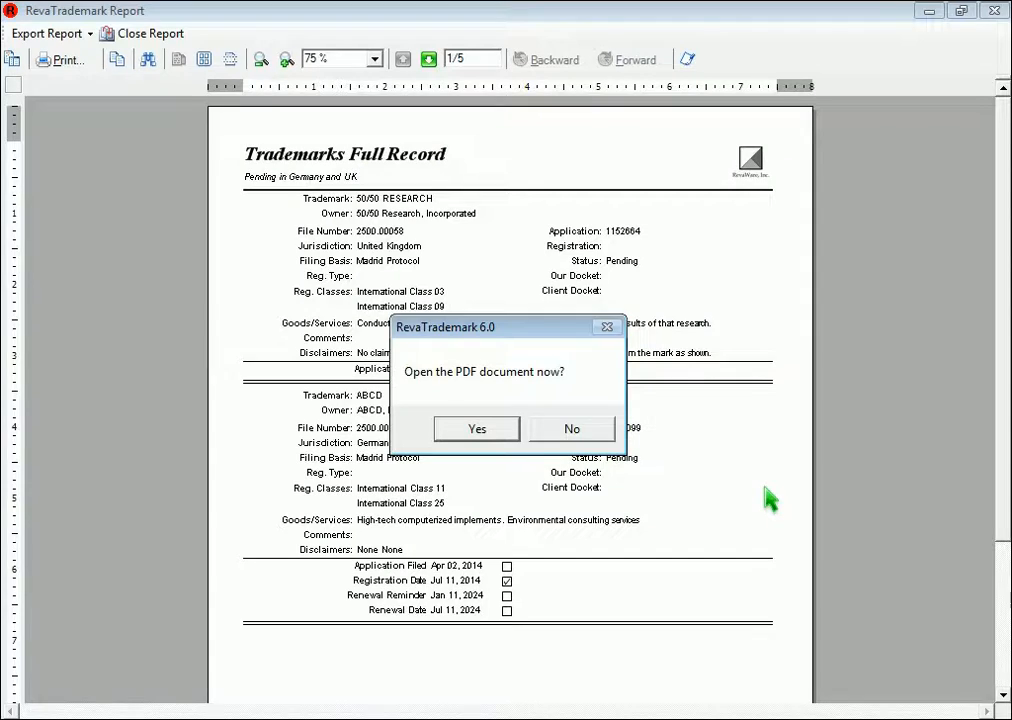
pyautogui.click(474, 430)
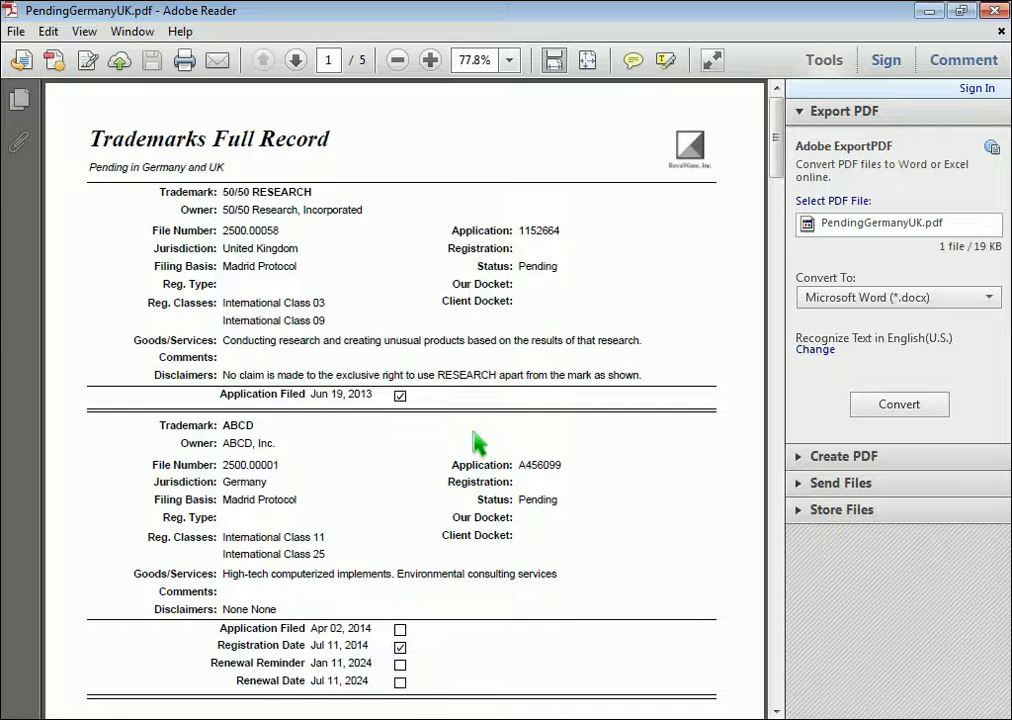
pyautogui.click(994, 12)
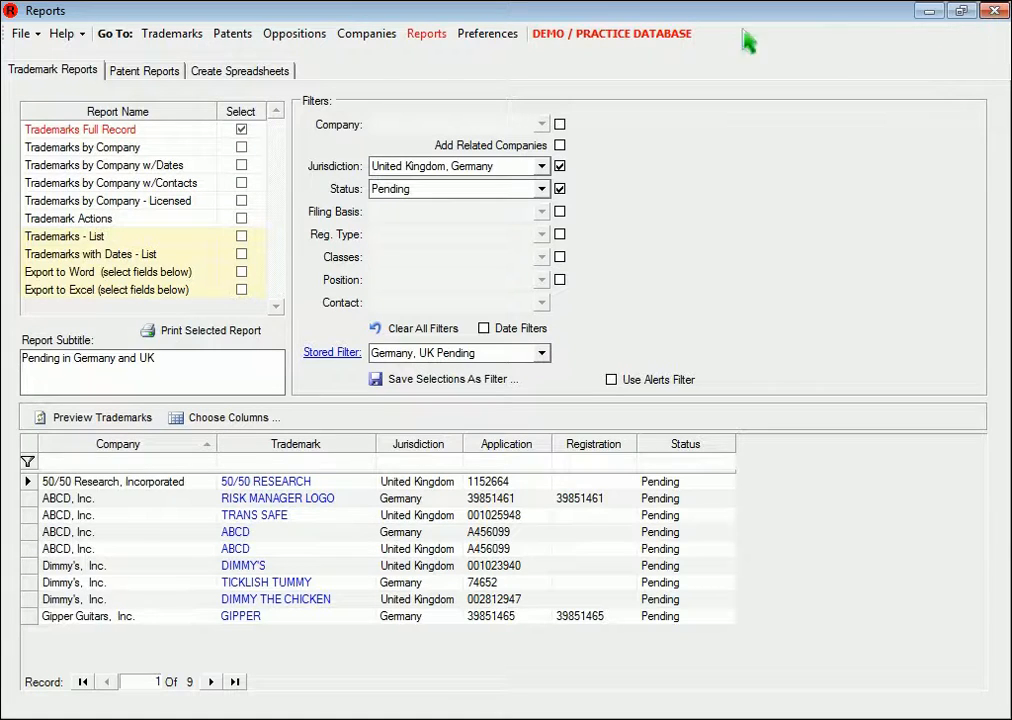
# Select Patents - List among the patent reports and preview all patents without filters
pyautogui.click(141, 78)
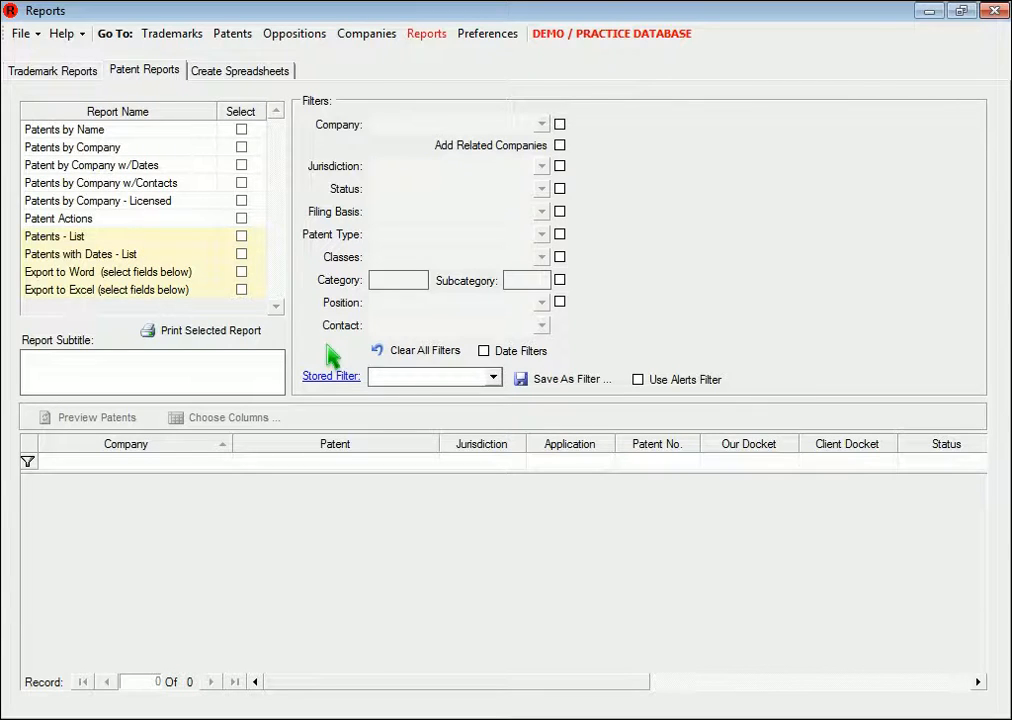
pyautogui.click(244, 239)
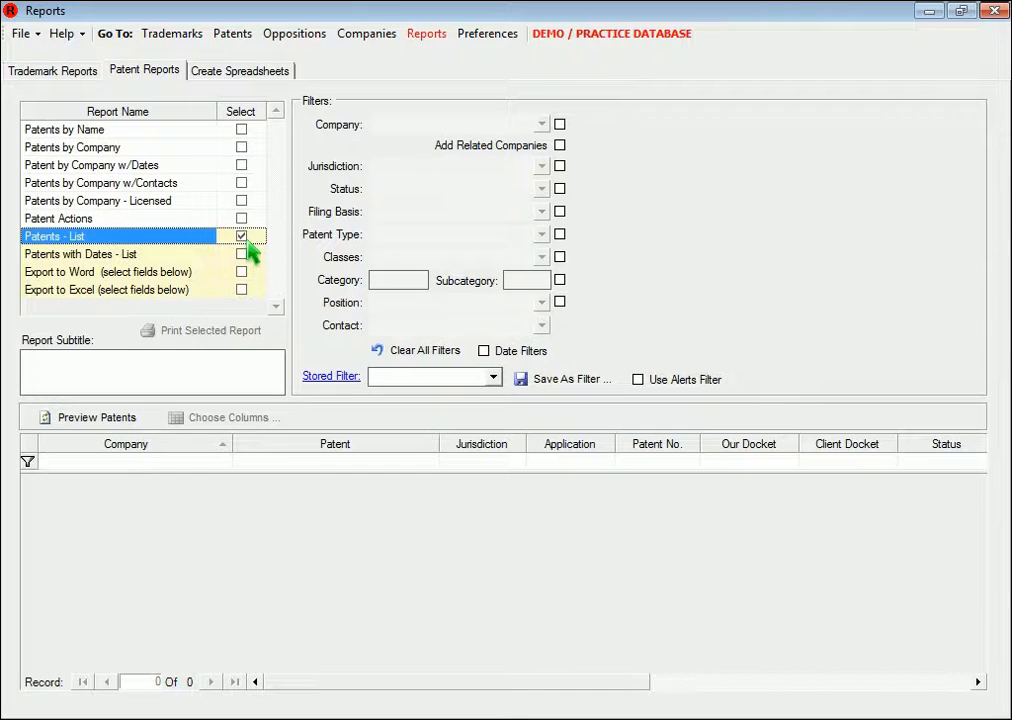
pyautogui.click(97, 422)
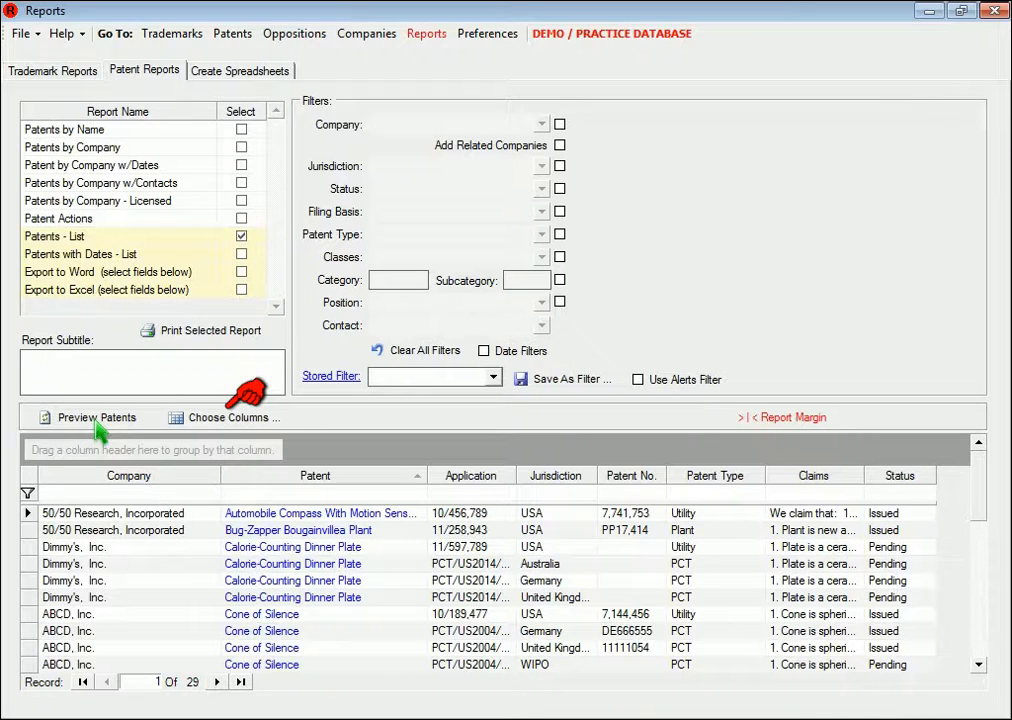
# Add the Our Docket field to the patent preview grid between Patent No. and Patent Type
pyautogui.click(270, 422)
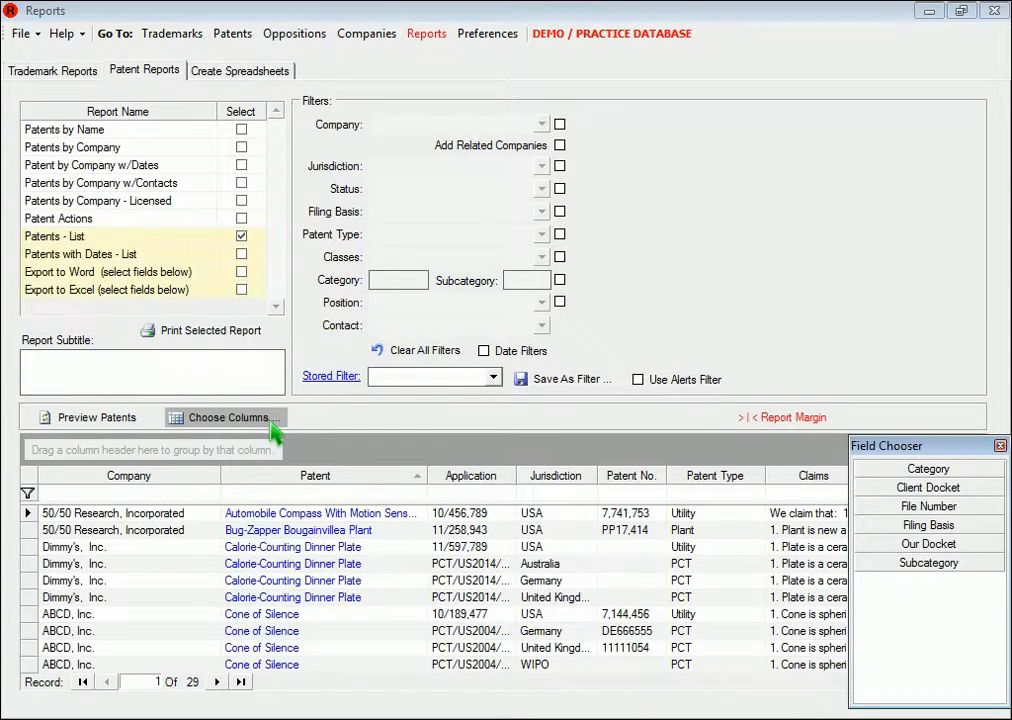
pyautogui.moveTo(861, 540); pyautogui.dragTo(705, 484)
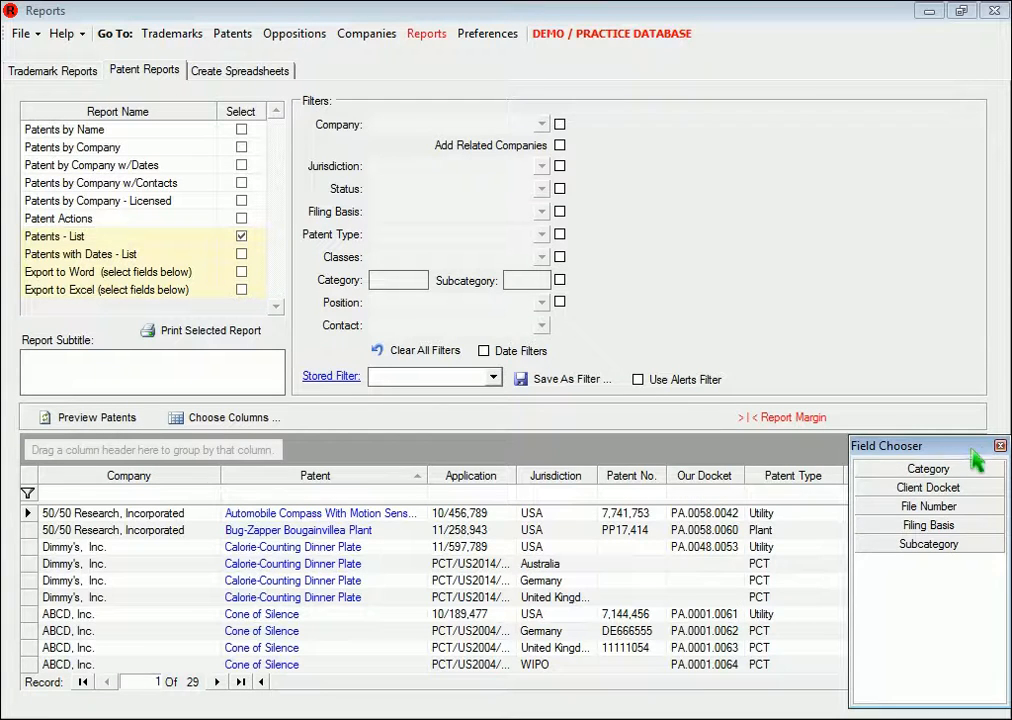
pyautogui.click(1000, 445)
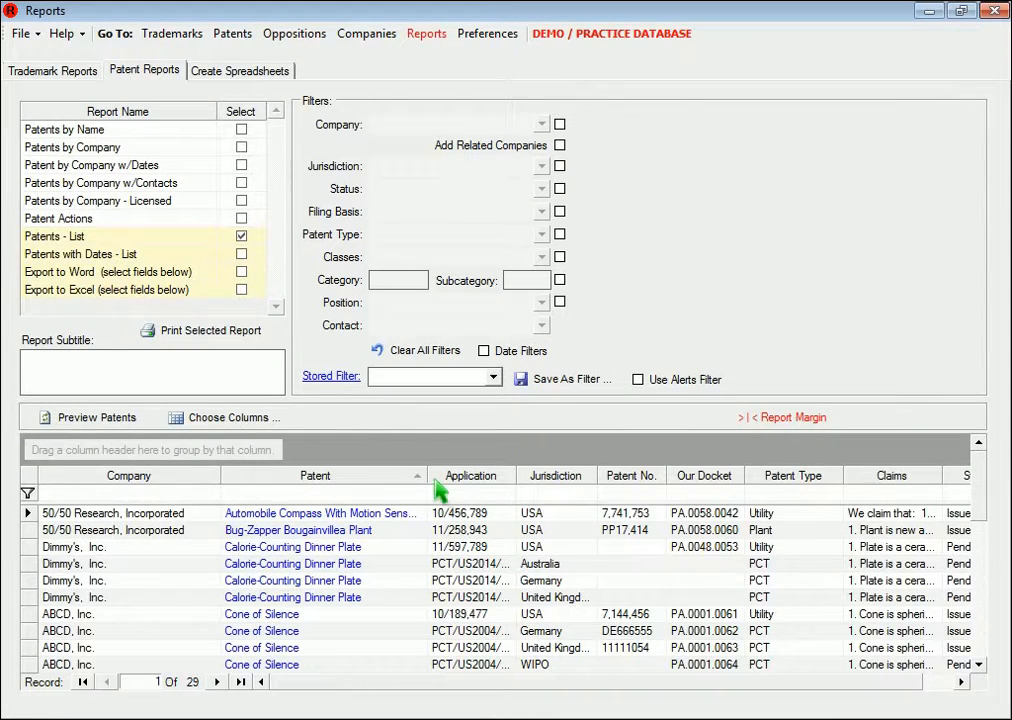
# Narrow the Patent and Company columns and remove the Claims column from the patent preview grid
pyautogui.moveTo(430, 482); pyautogui.dragTo(393, 482)
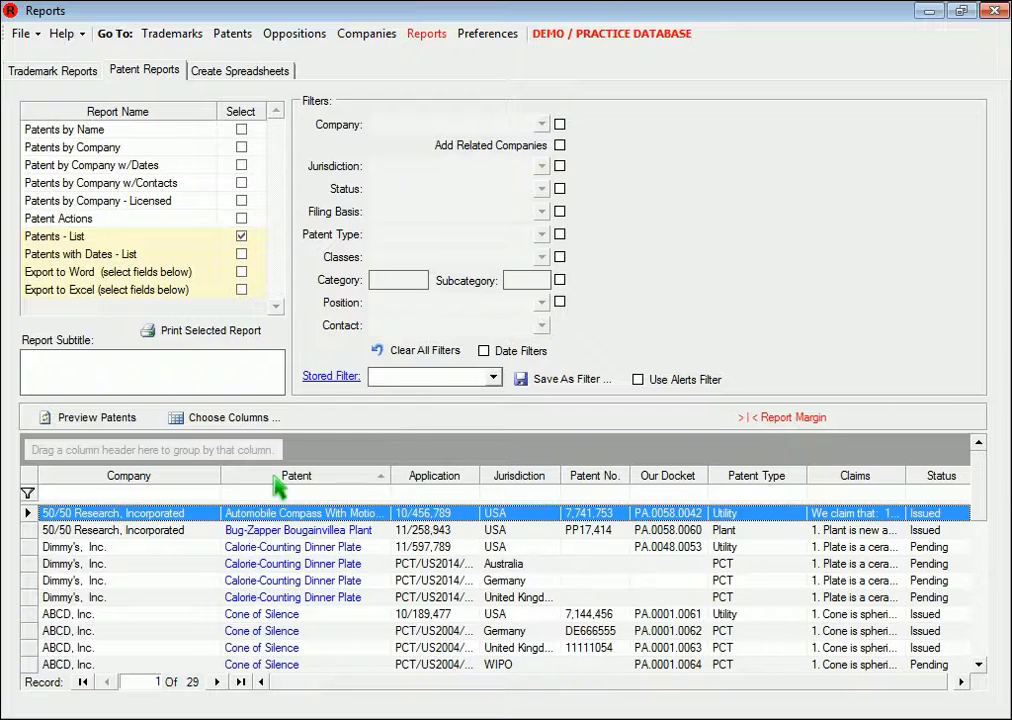
pyautogui.moveTo(220, 478); pyautogui.dragTo(204, 480)
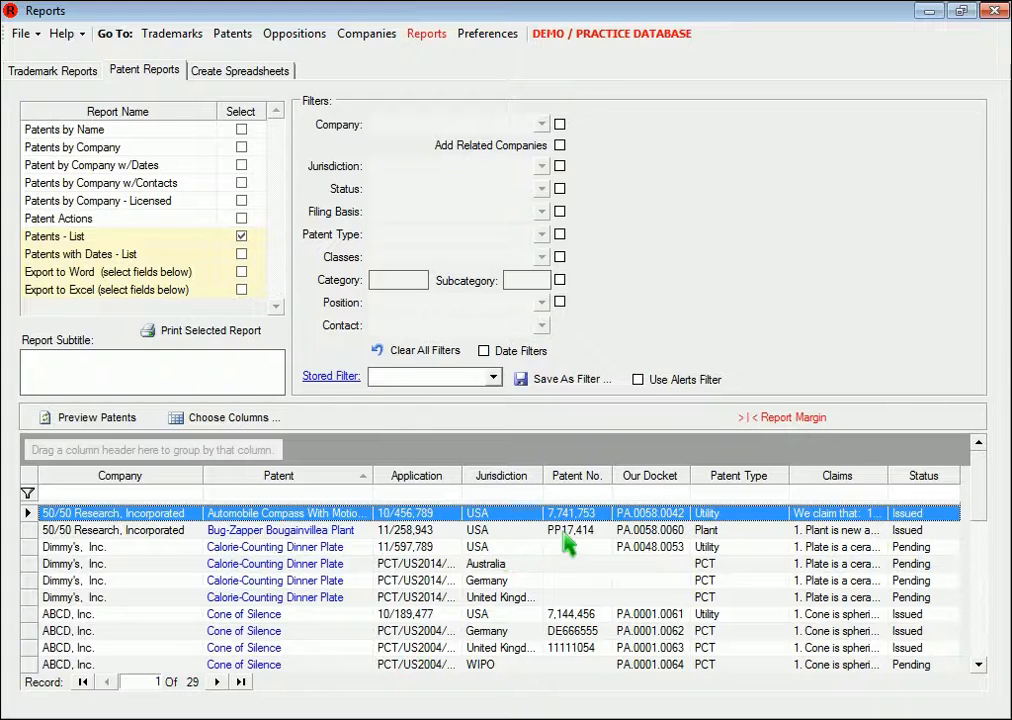
pyautogui.moveTo(827, 477); pyautogui.dragTo(867, 395)
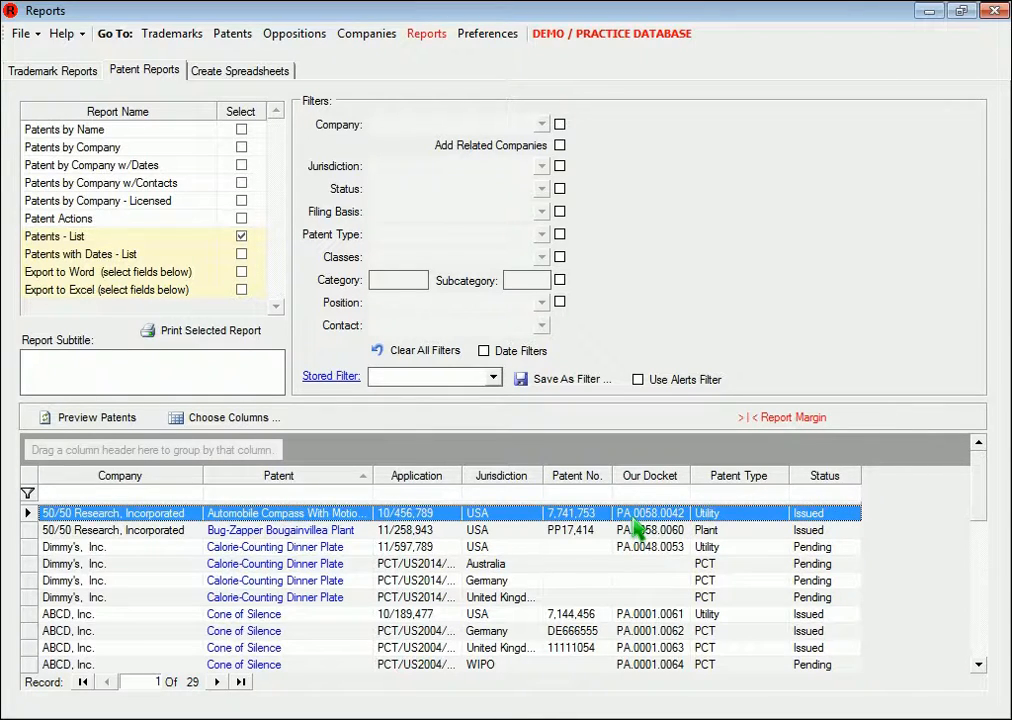
# Move the Status column ahead of Patent Type and slightly narrow the Patent and Patent No. columns
pyautogui.moveTo(826, 476); pyautogui.dragTo(704, 487)
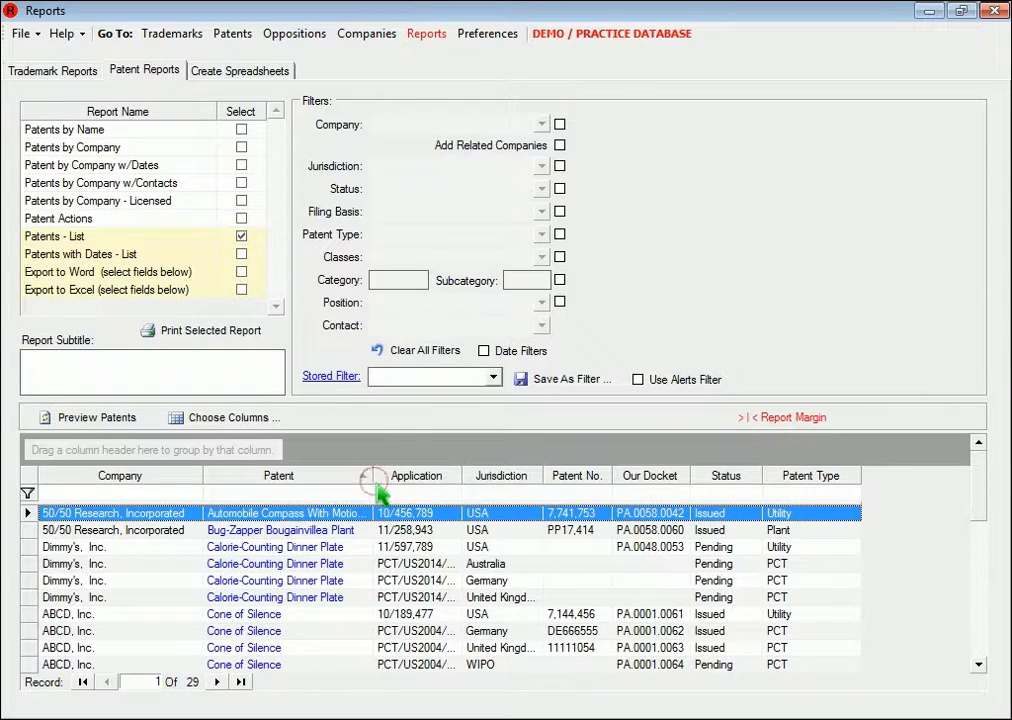
pyautogui.moveTo(370, 484); pyautogui.dragTo(362, 485)
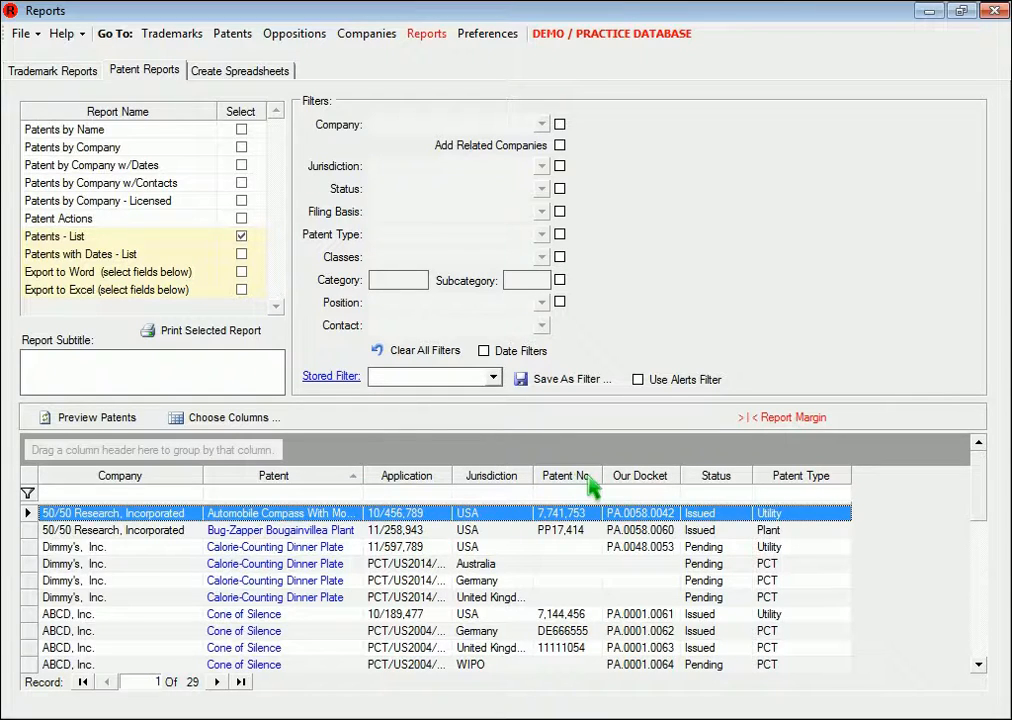
pyautogui.moveTo(602, 482); pyautogui.dragTo(593, 482)
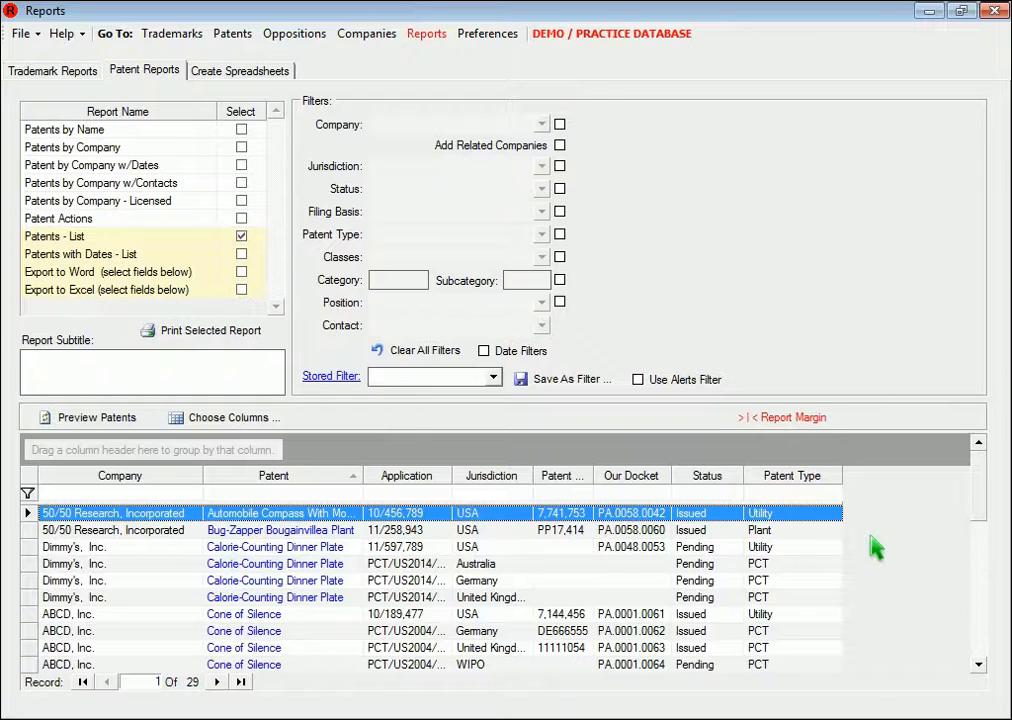
# Sort the patents by Company and then by Jurisdiction, and view the resulting Patents - List report
pyautogui.click(183, 480)
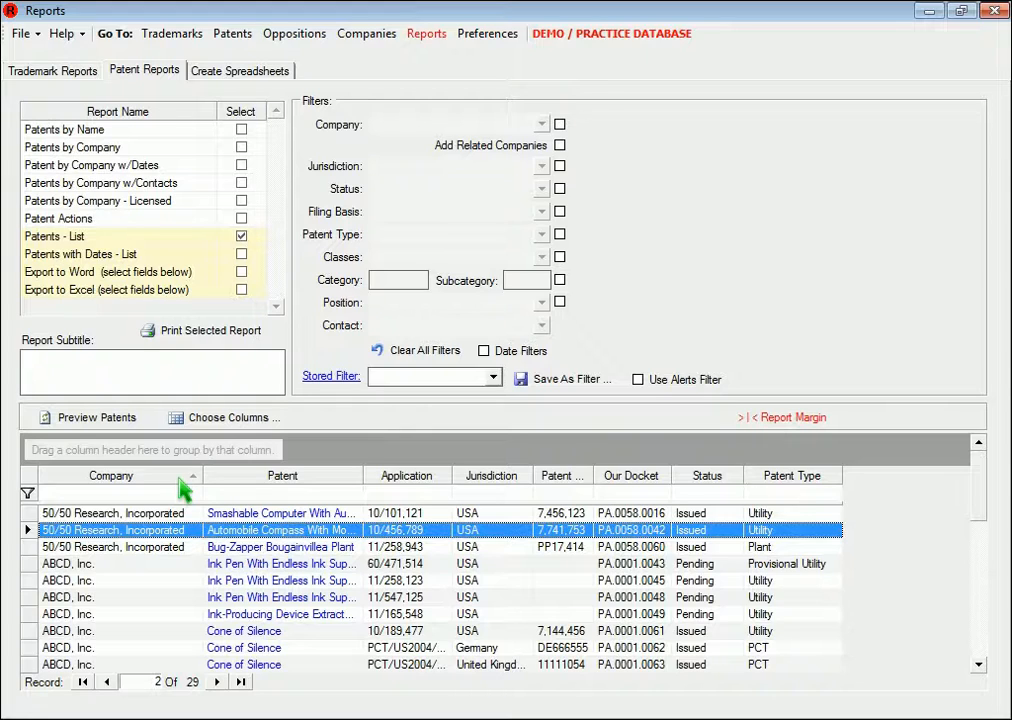
pyautogui.click(508, 480)
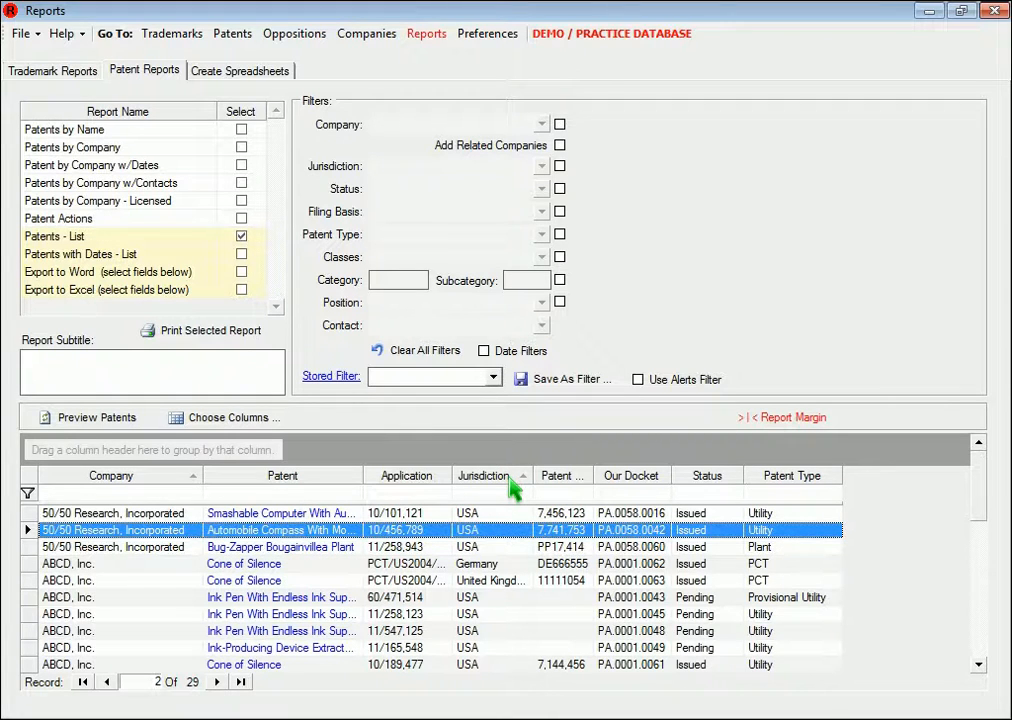
pyautogui.click(260, 335)
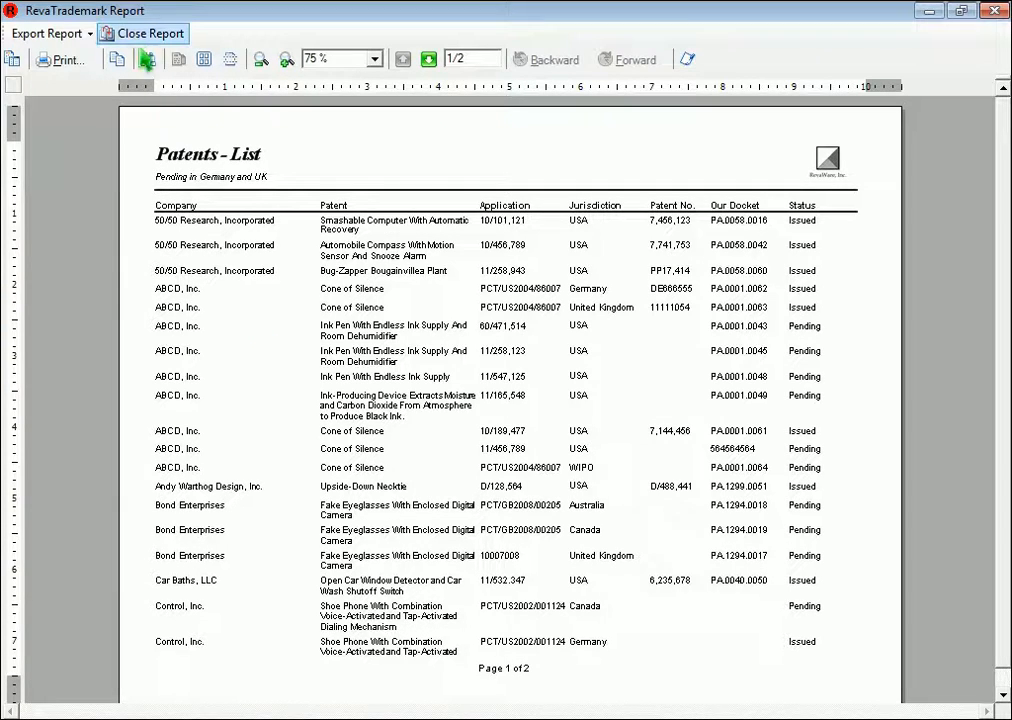
pyautogui.click(138, 34)
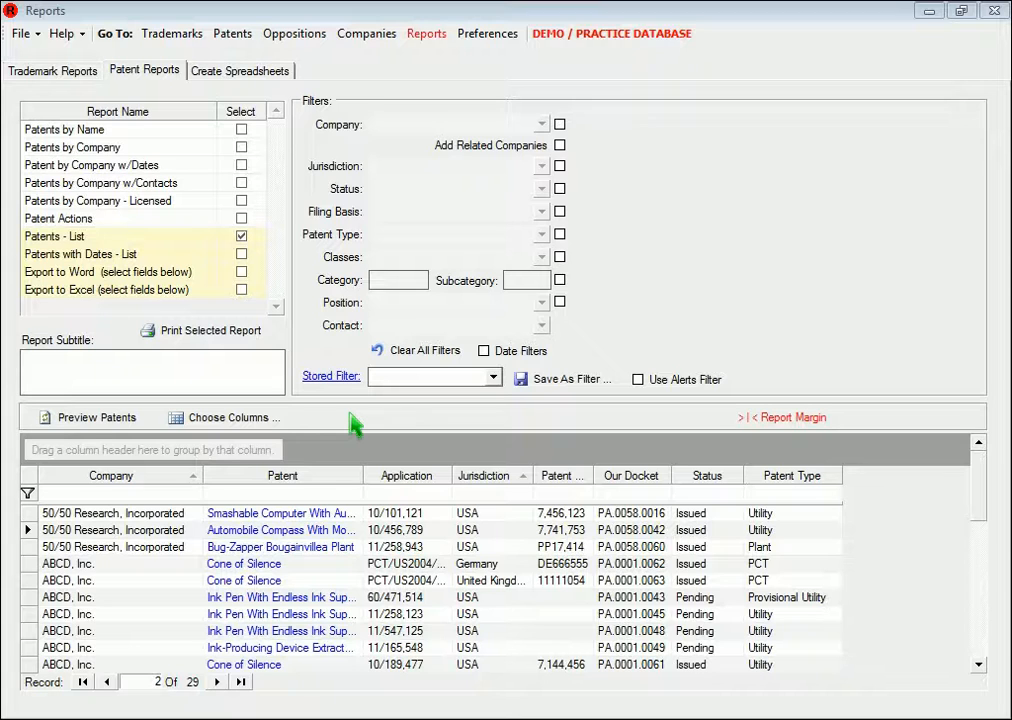
# Group the patent list by Company and view the grouped Patents - List report
pyautogui.moveTo(112, 476); pyautogui.dragTo(152, 462)
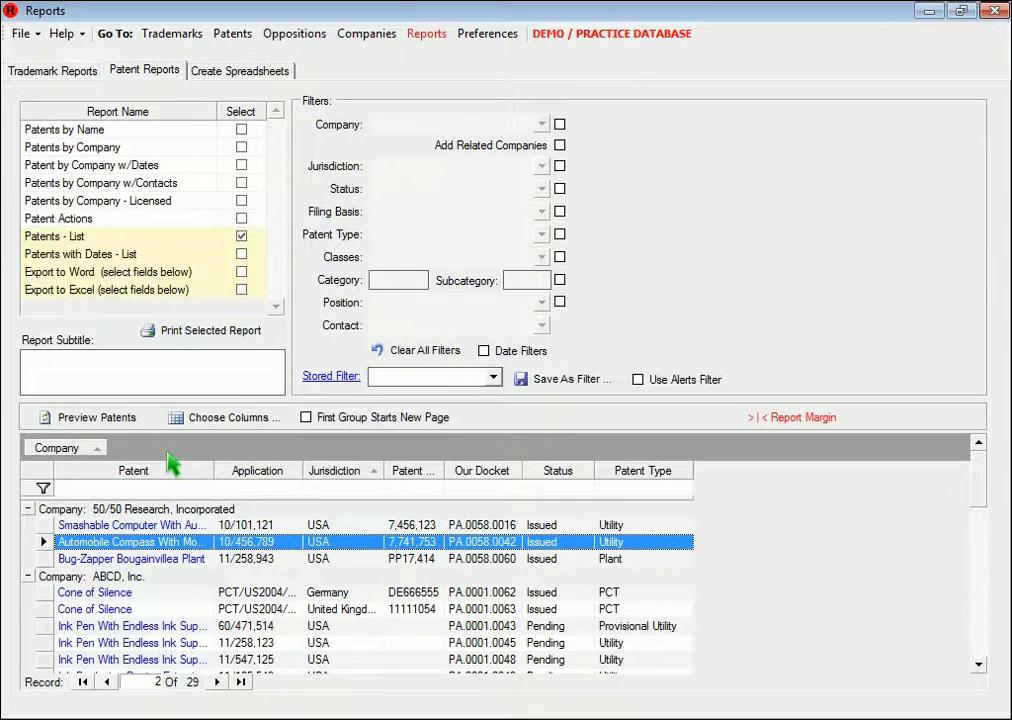
pyautogui.click(210, 333)
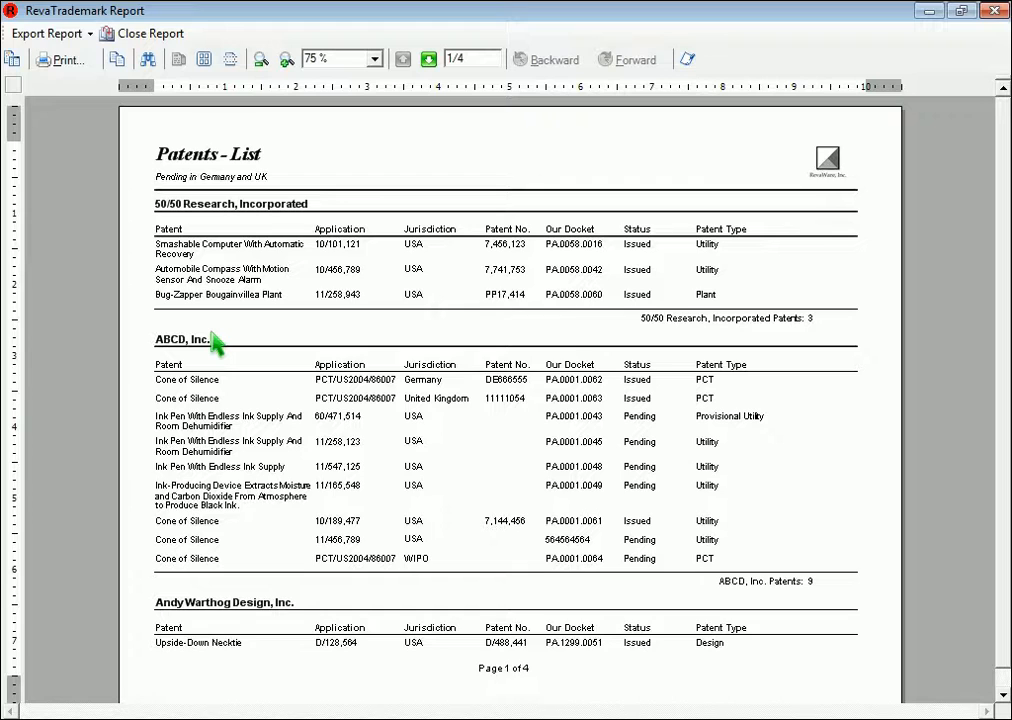
pyautogui.click(130, 35)
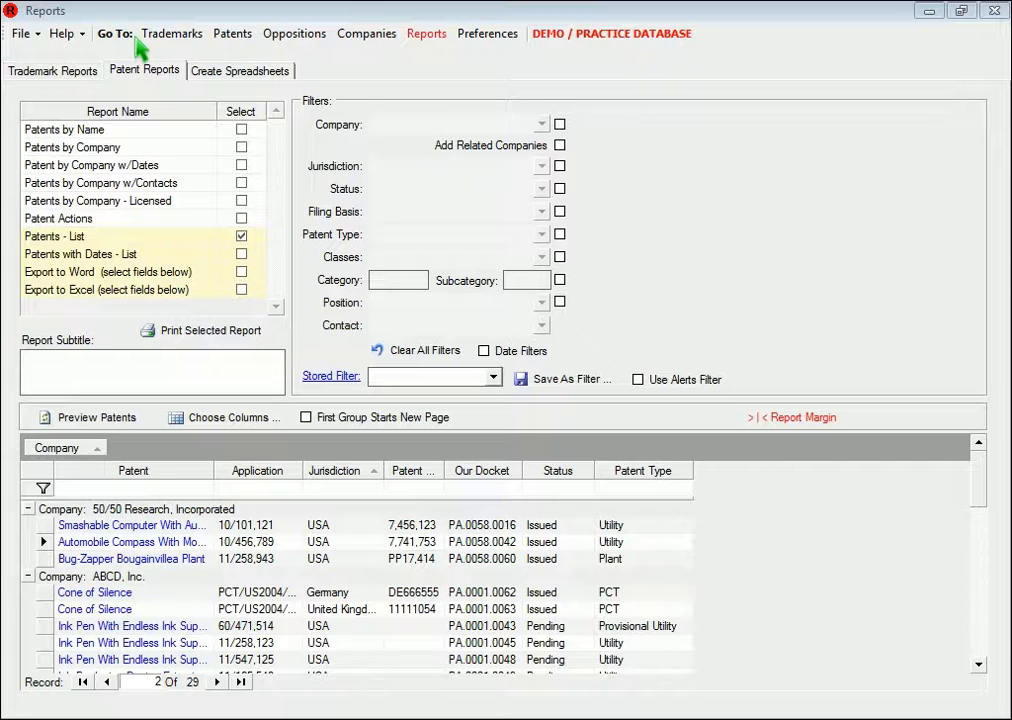
# Add Jurisdiction as a second grouping level under Company and view the Patents - List report up to its third page
pyautogui.moveTo(338, 471); pyautogui.dragTo(279, 465)
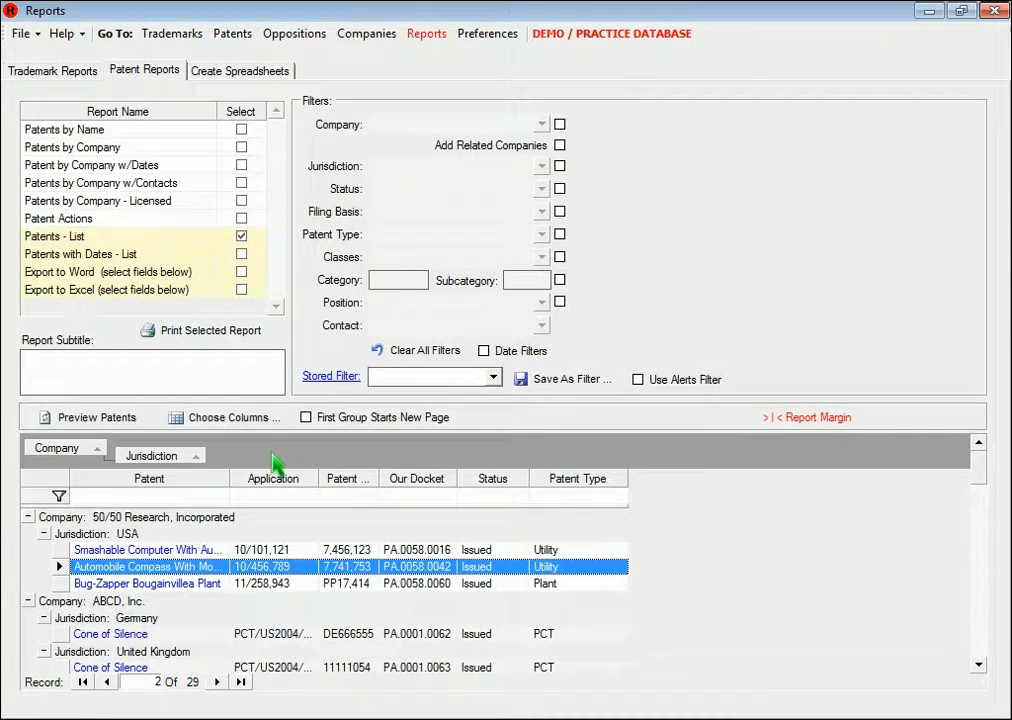
pyautogui.click(250, 334)
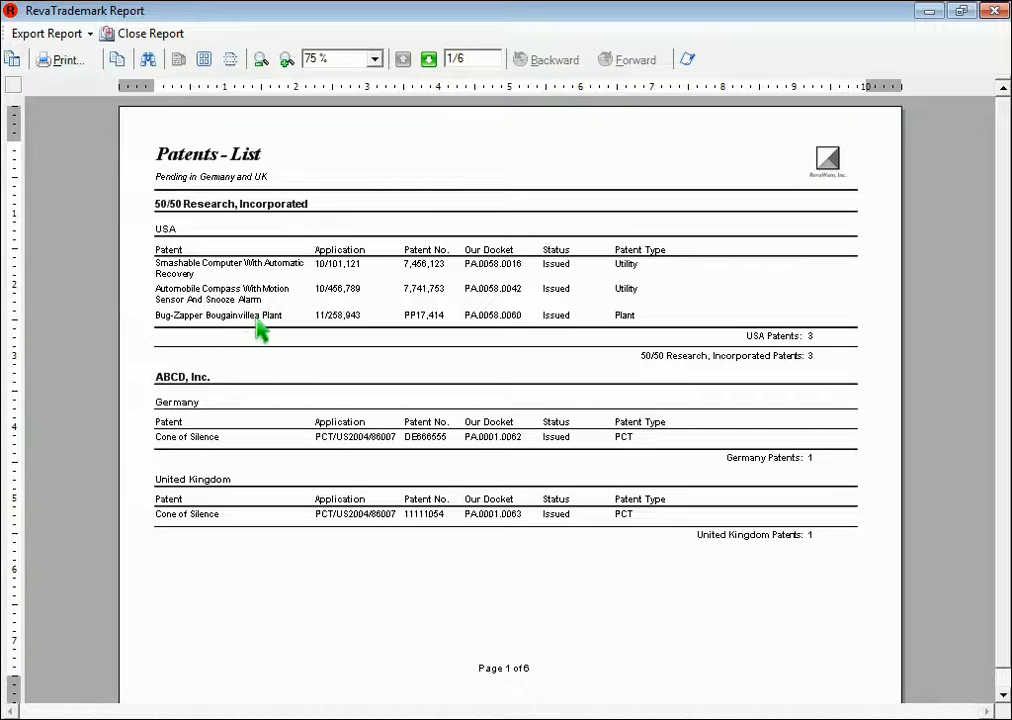
pyautogui.click(428, 59)
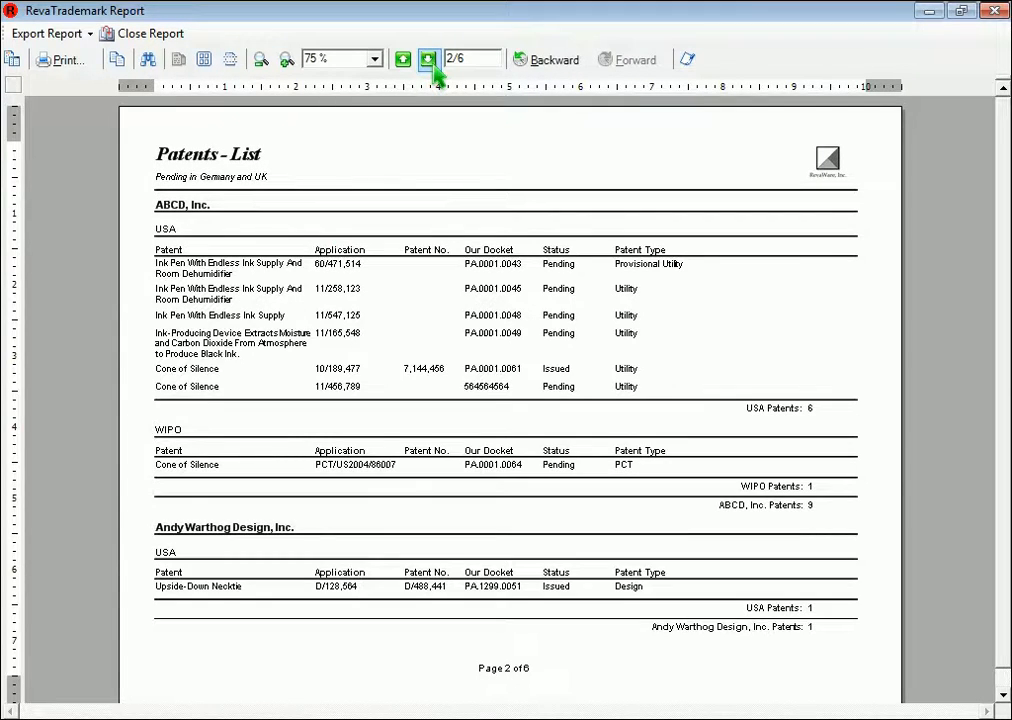
pyautogui.click(432, 62)
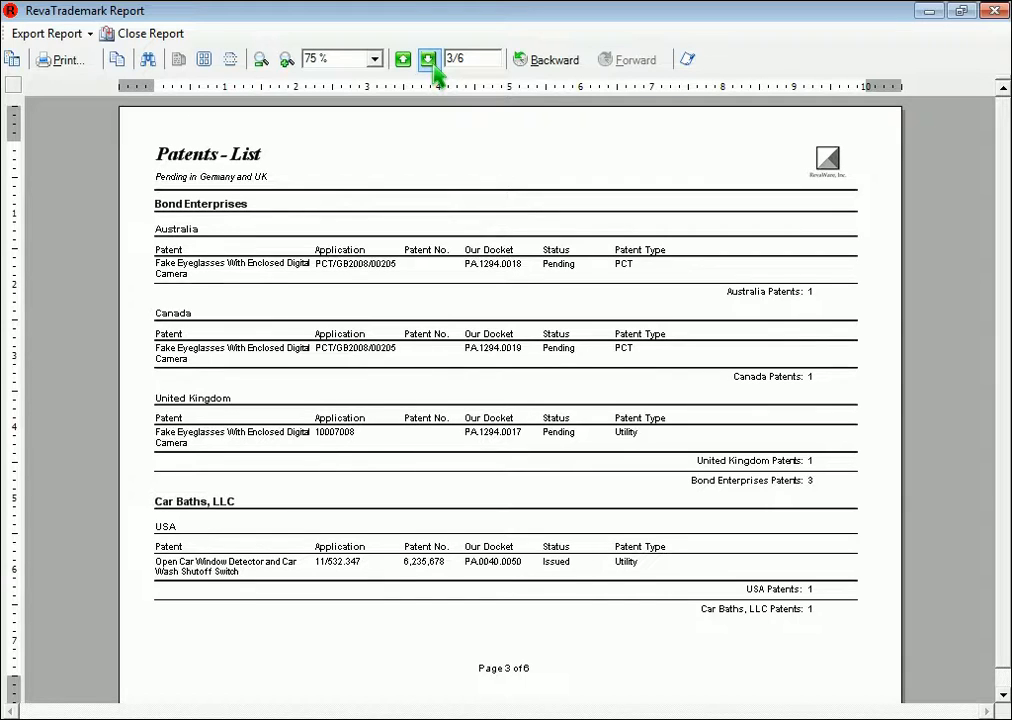
pyautogui.click(148, 35)
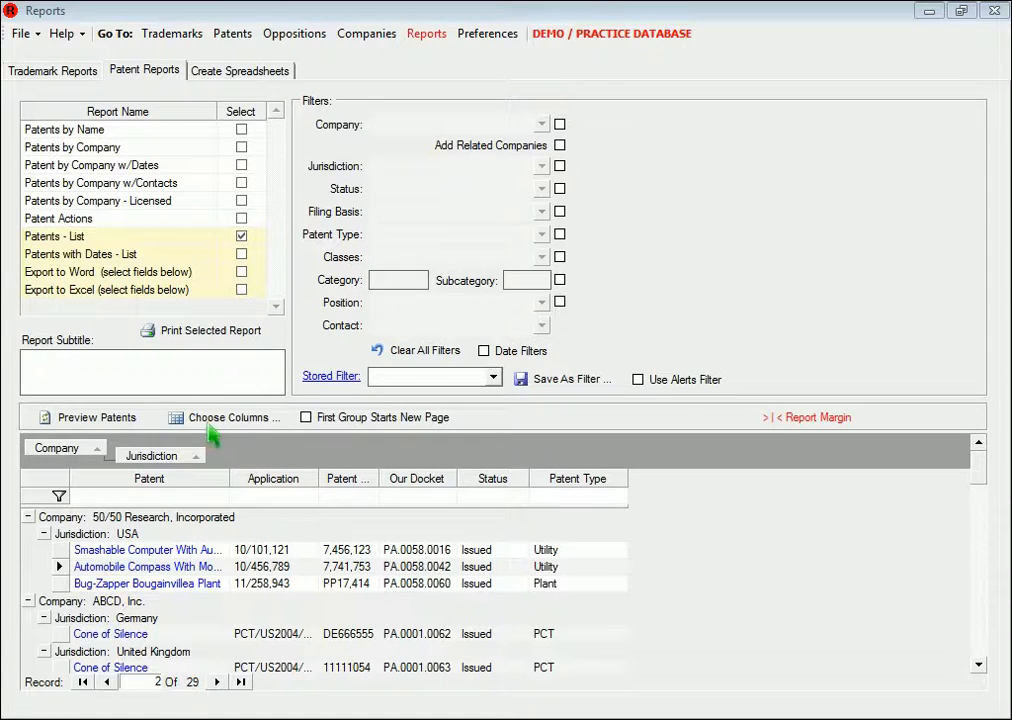
# Remove the Jurisdiction grouping by returning that column ahead of Our Docket, and select the Patents by Company report
pyautogui.moveTo(153, 458); pyautogui.dragTo(378, 490)
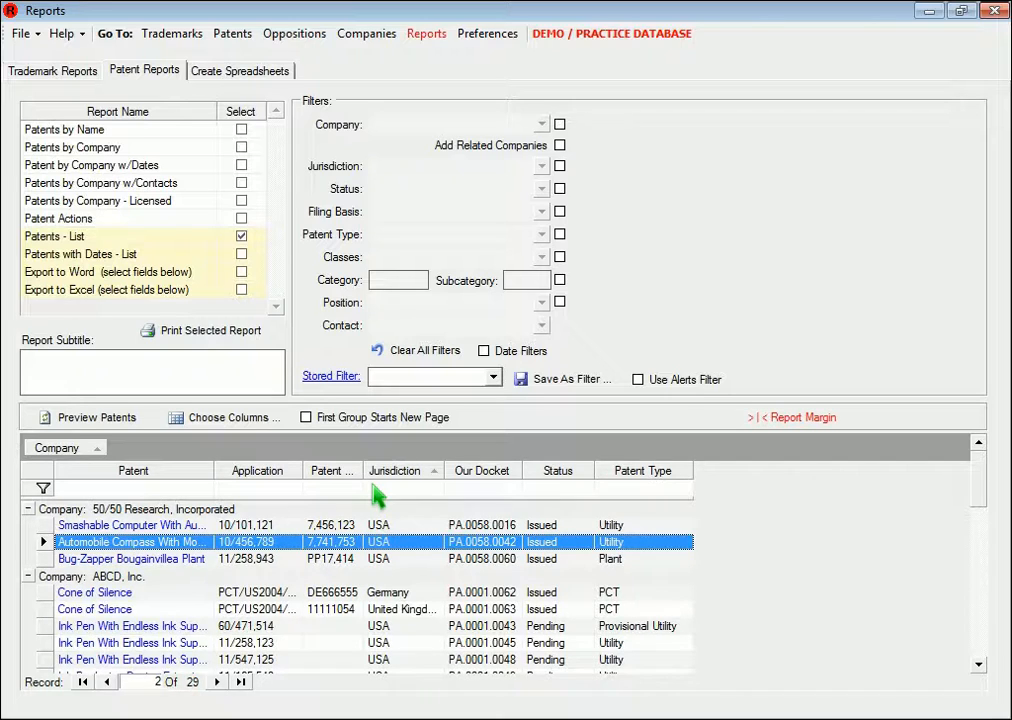
pyautogui.click(241, 147)
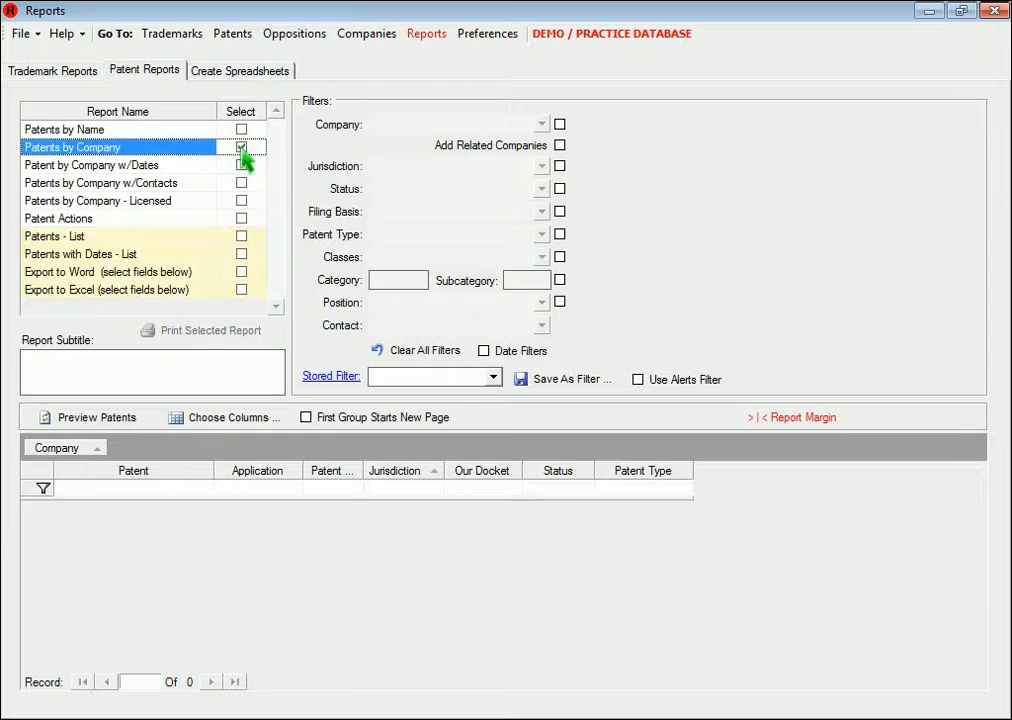
# Preview the patents for the Patents by Company report and for the Patents - List report
pyautogui.click(100, 418)
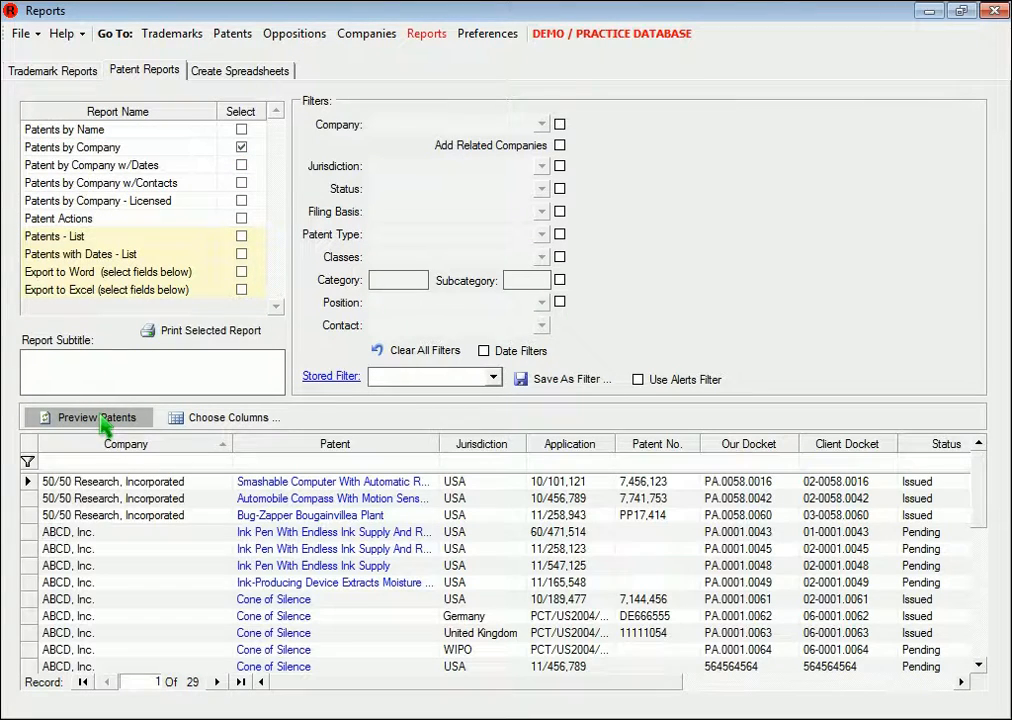
pyautogui.click(241, 236)
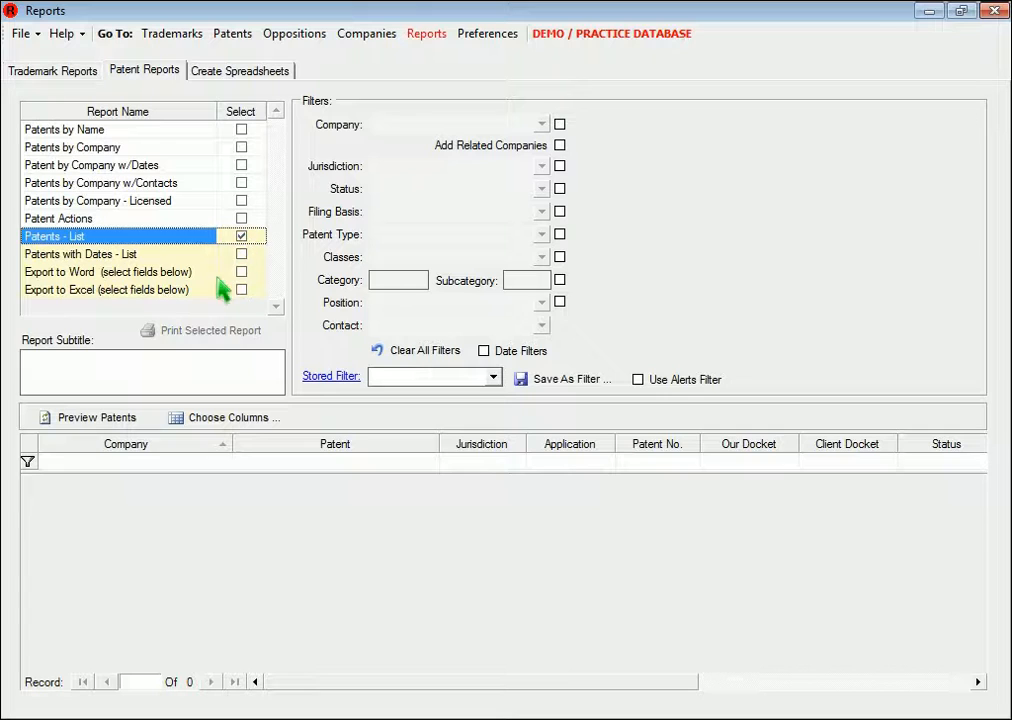
pyautogui.click(130, 419)
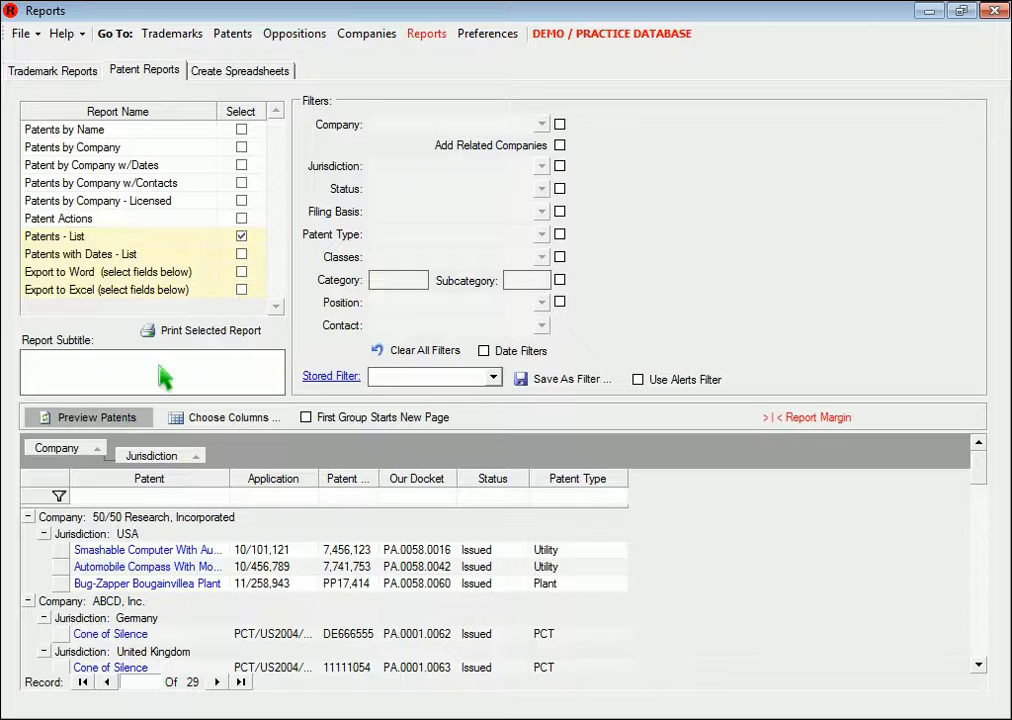
# Preview the patents for the Patents with Dates - List report and widen the Date Name column to fit its text
pyautogui.click(242, 255)
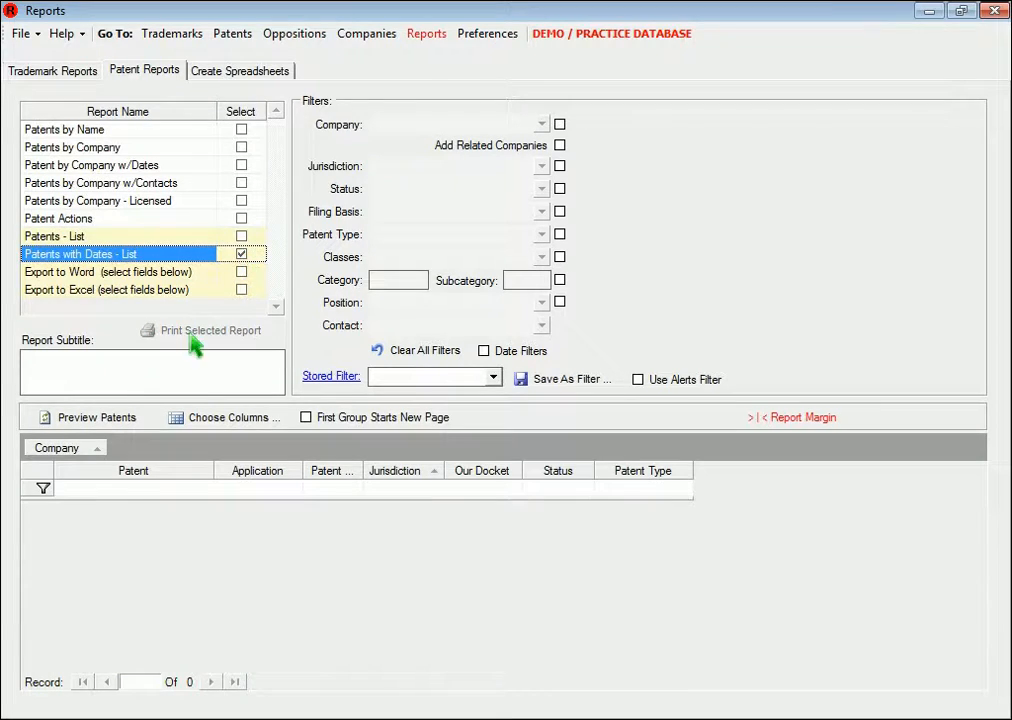
pyautogui.click(135, 424)
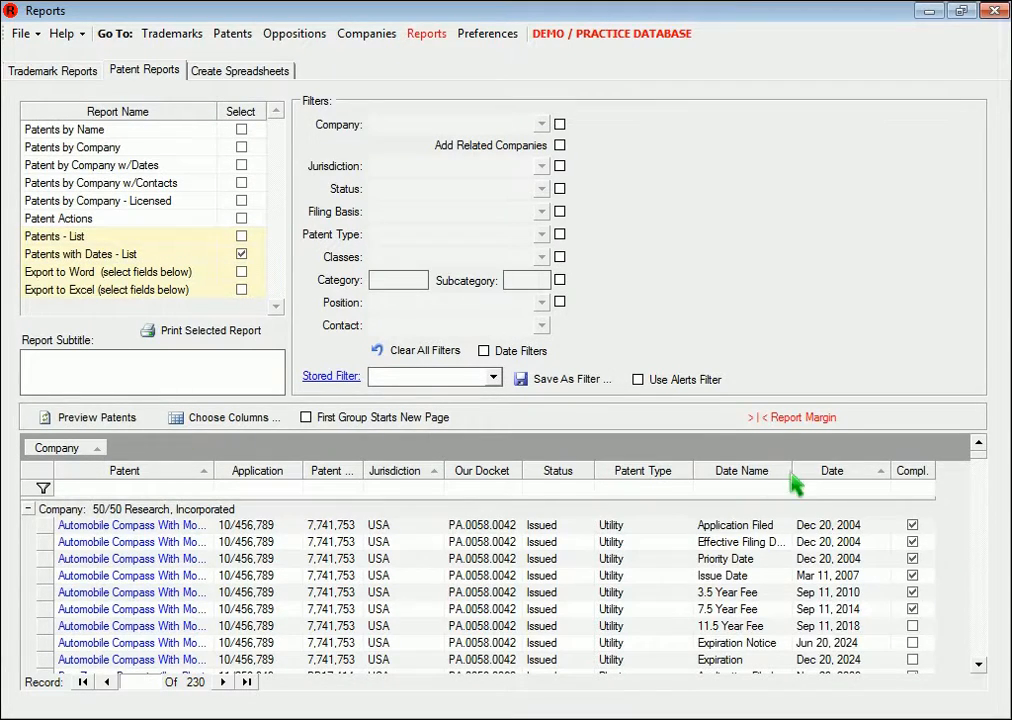
pyautogui.moveTo(792, 474); pyautogui.dragTo(828, 474)
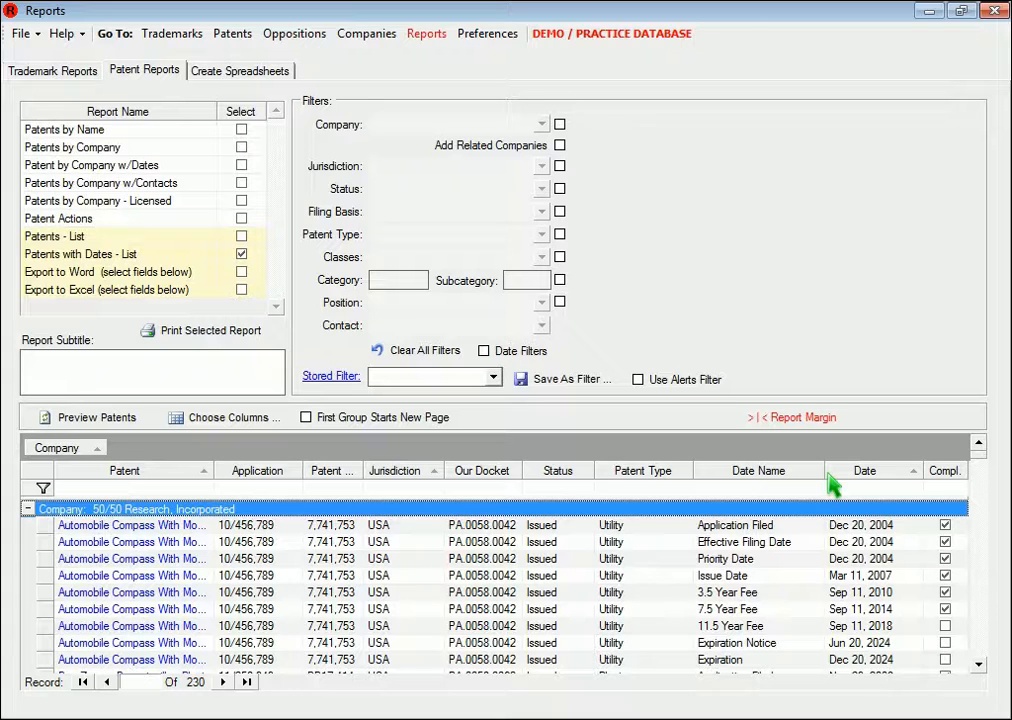
# Limit the date filters to Application Filed and Issue Date only, and refresh the patent preview
pyautogui.click(506, 352)
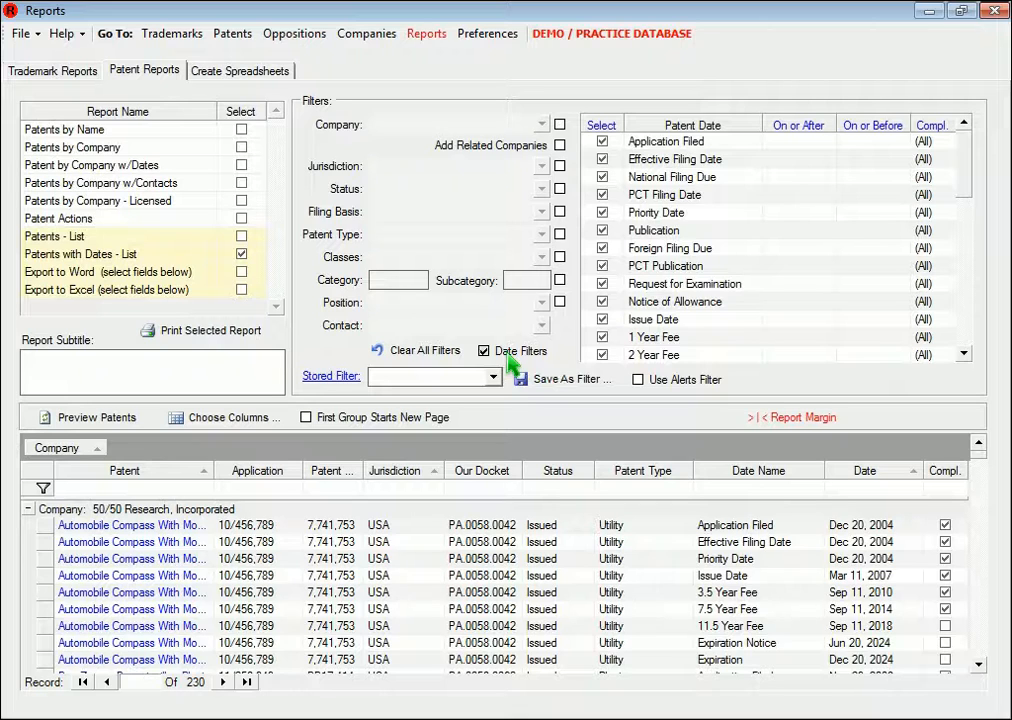
pyautogui.click(604, 127)
pyautogui.click(602, 141)
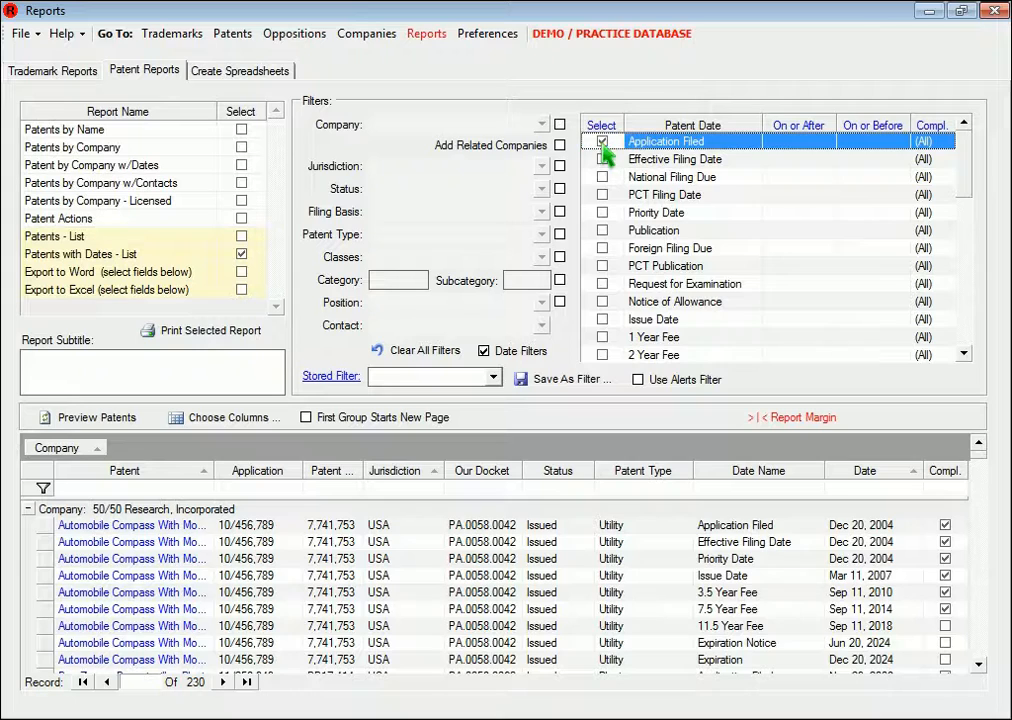
pyautogui.click(602, 319)
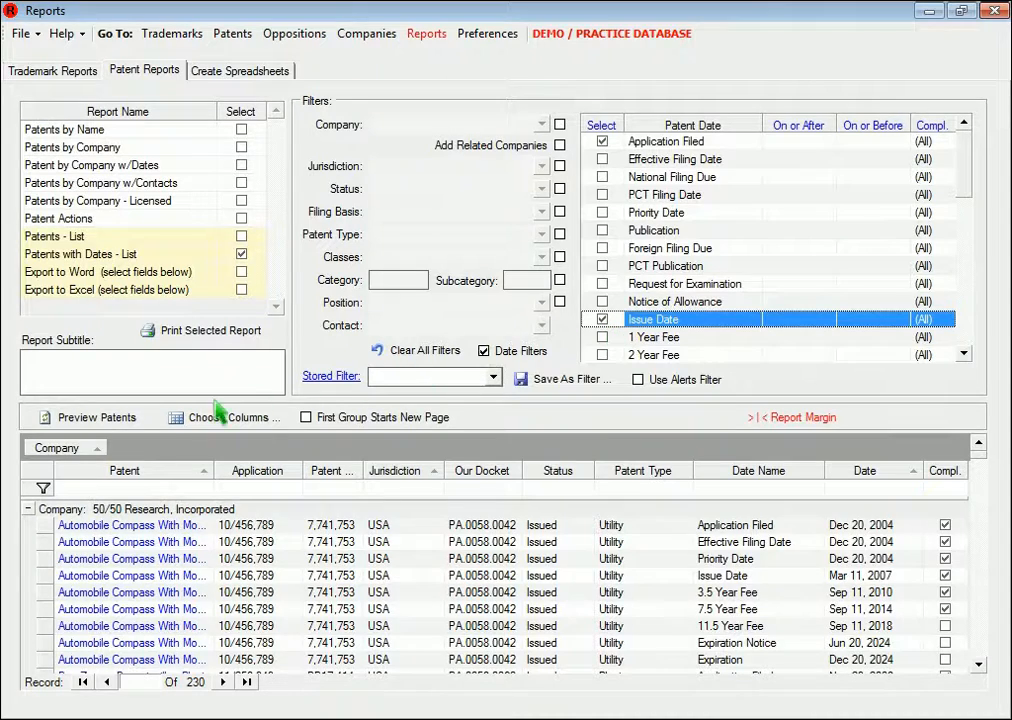
pyautogui.click(122, 418)
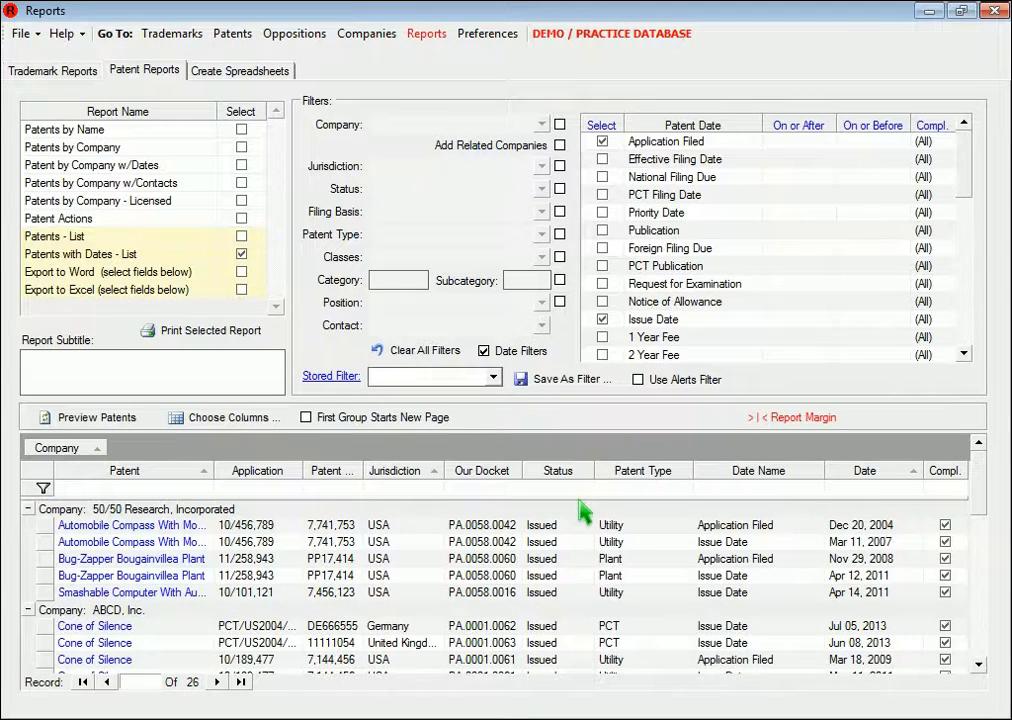
# Trim the list by removing Our Docket and Patent Type and narrowing Status, Date Name and Date, and view the Patents with Dates - List report
pyautogui.moveTo(492, 472); pyautogui.dragTo(562, 382)
pyautogui.moveTo(646, 470); pyautogui.dragTo(624, 484)
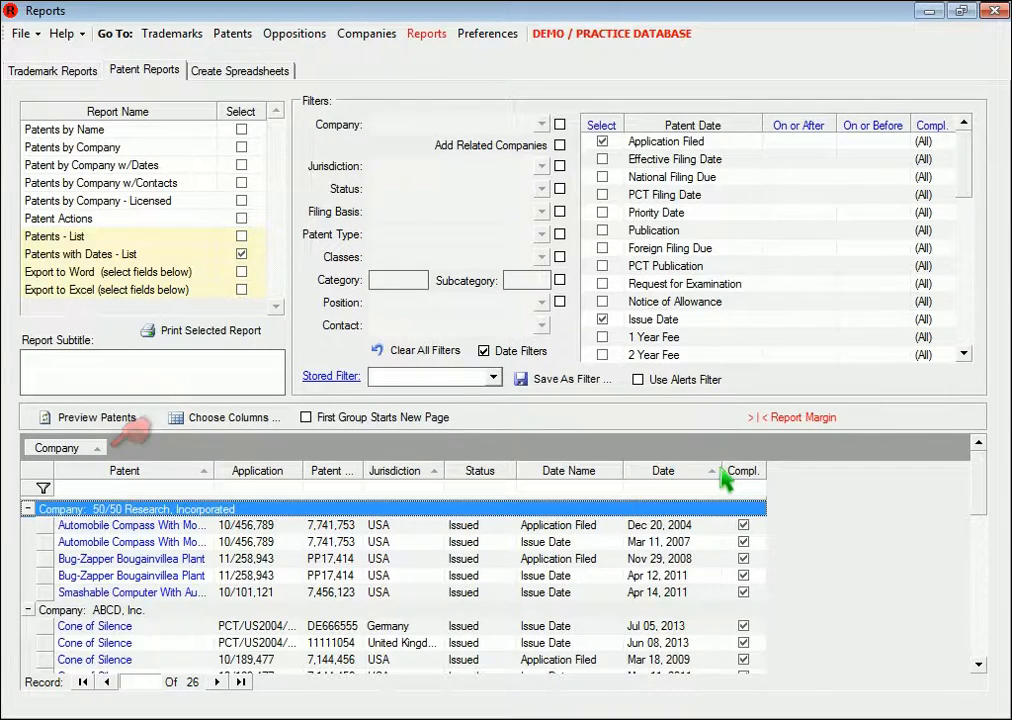
pyautogui.moveTo(722, 478); pyautogui.dragTo(706, 480)
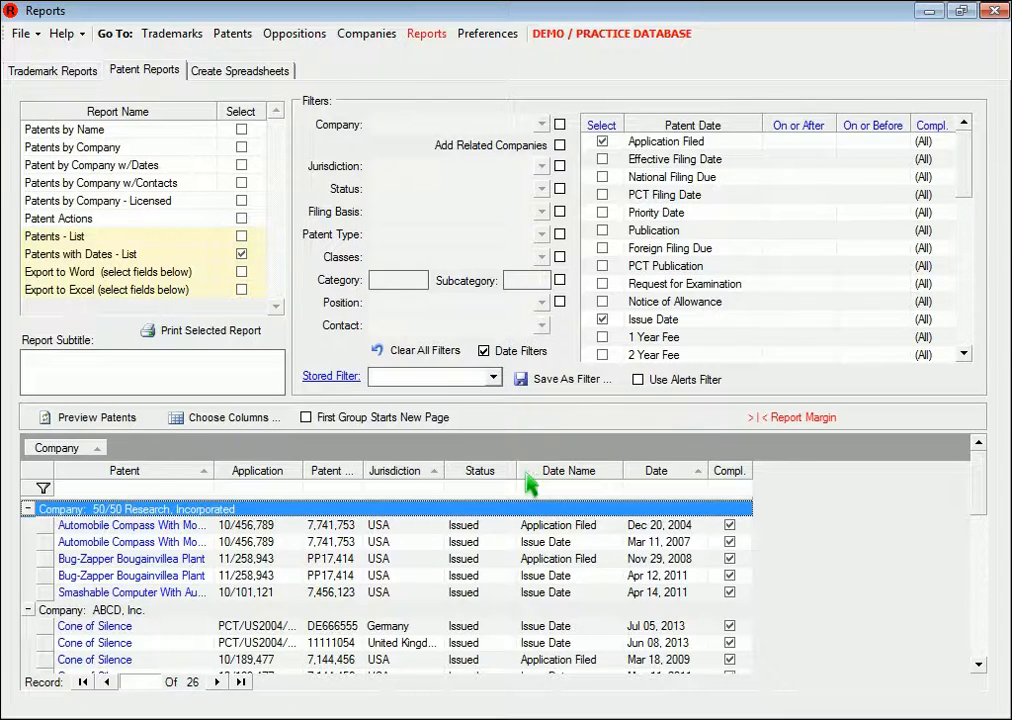
pyautogui.moveTo(516, 484); pyautogui.dragTo(512, 484)
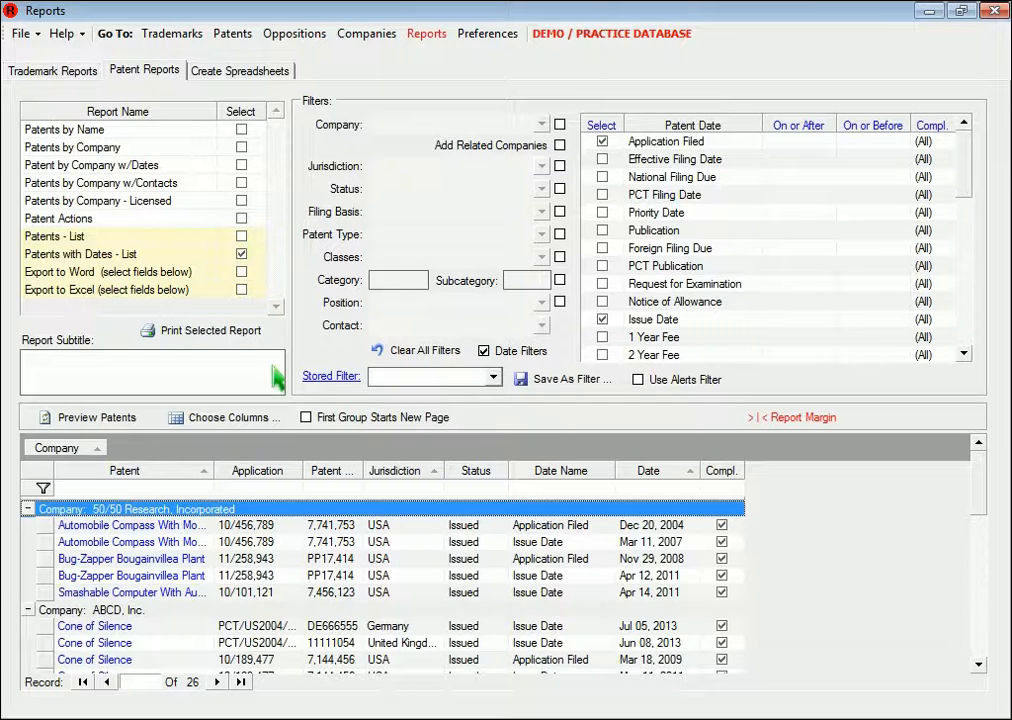
pyautogui.click(200, 336)
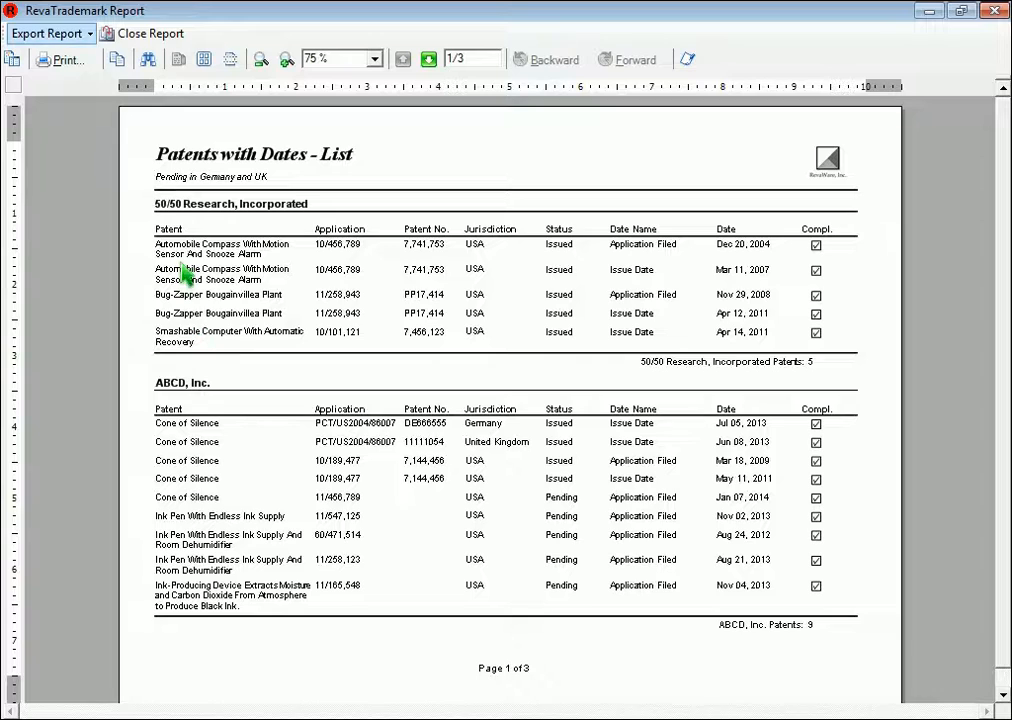
pyautogui.click(127, 35)
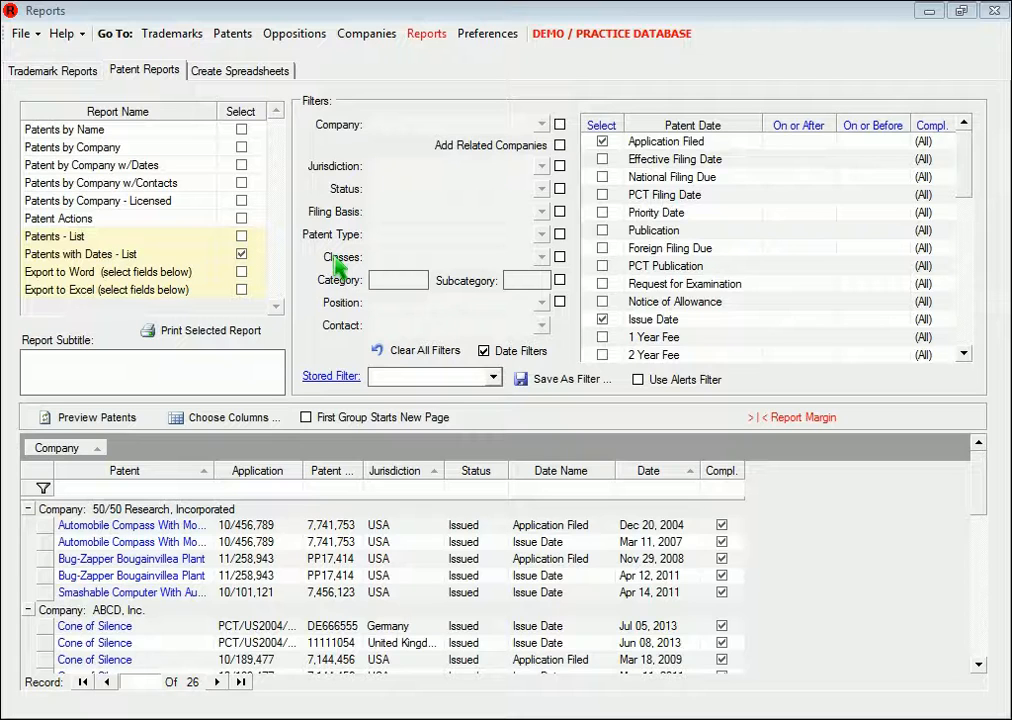
# Preview the patents for the Export to Word report and filter the Company column to Control, Inc
pyautogui.click(241, 272)
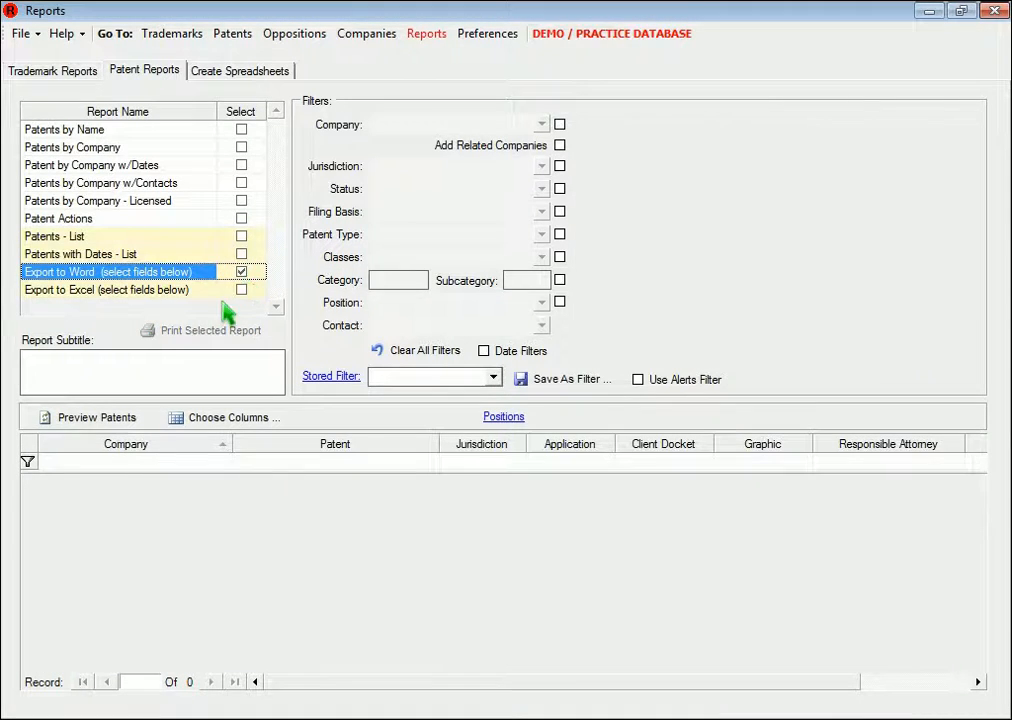
pyautogui.click(129, 419)
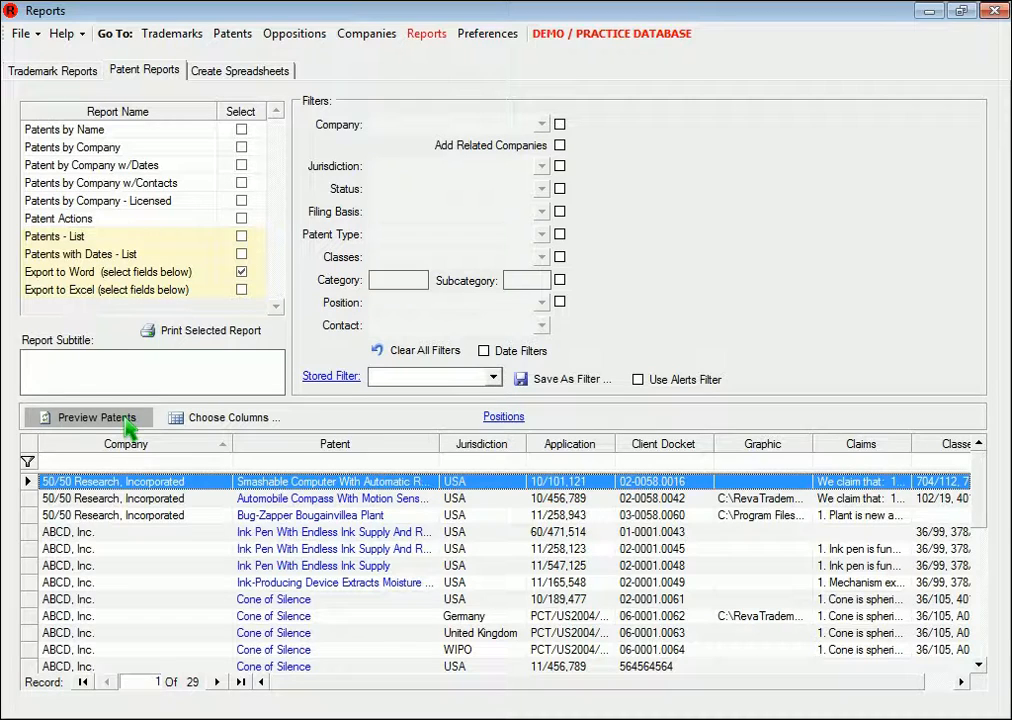
pyautogui.click(218, 462)
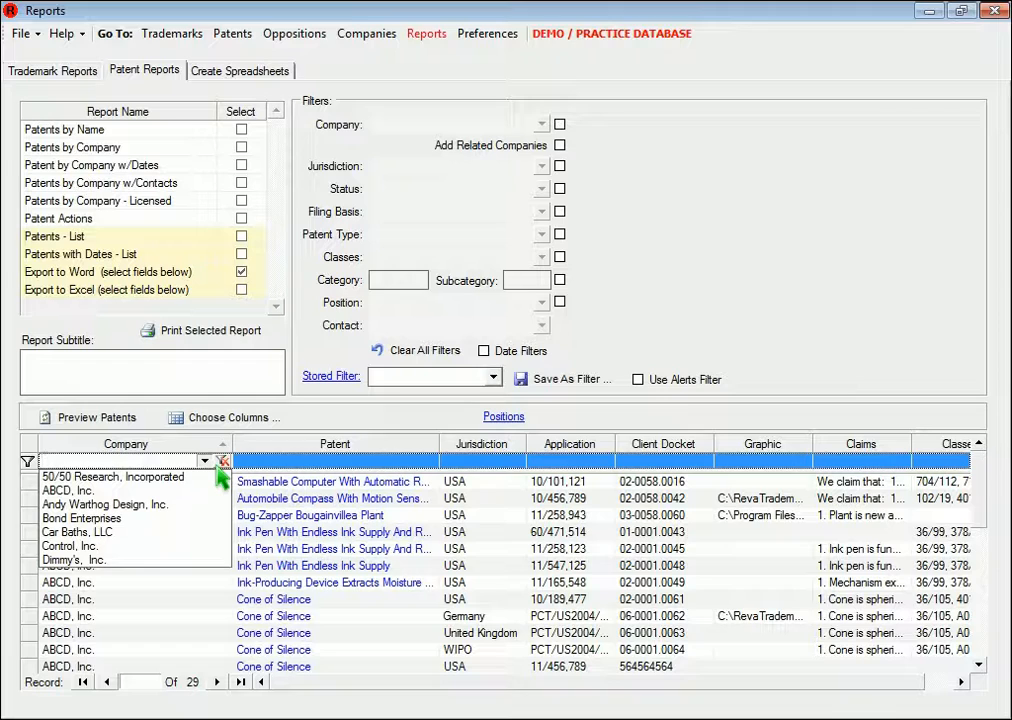
pyautogui.click(149, 549)
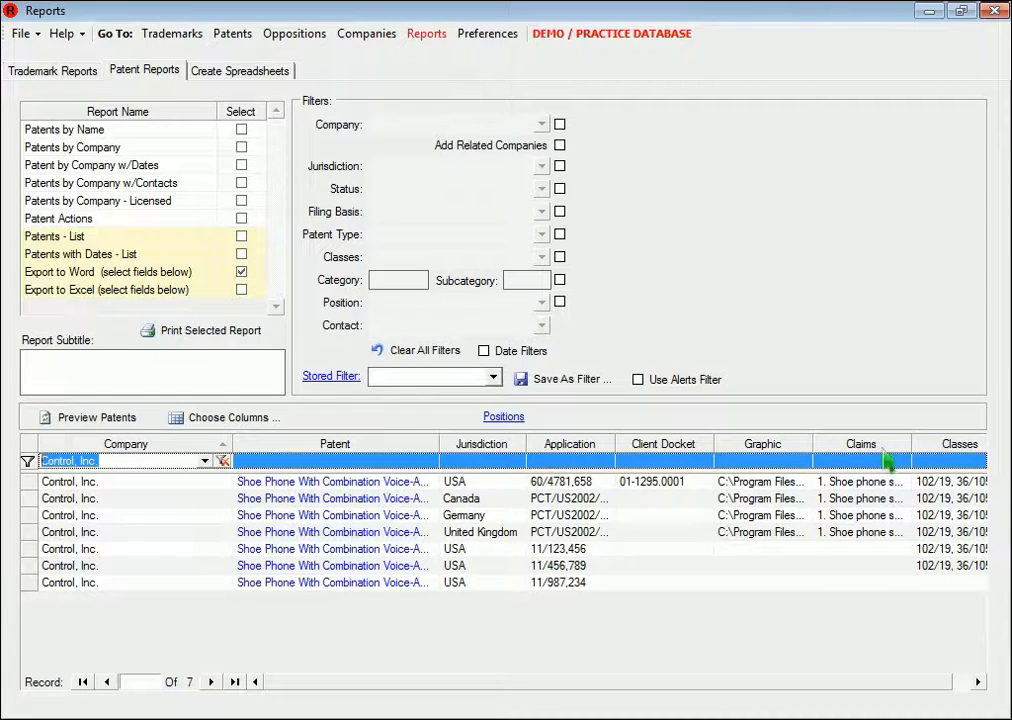
# Replace the Claims and Classes columns with Responsible Attorney by enabling XLW for that position and refreshing the preview
pyautogui.moveTo(860, 444); pyautogui.dragTo(878, 432)
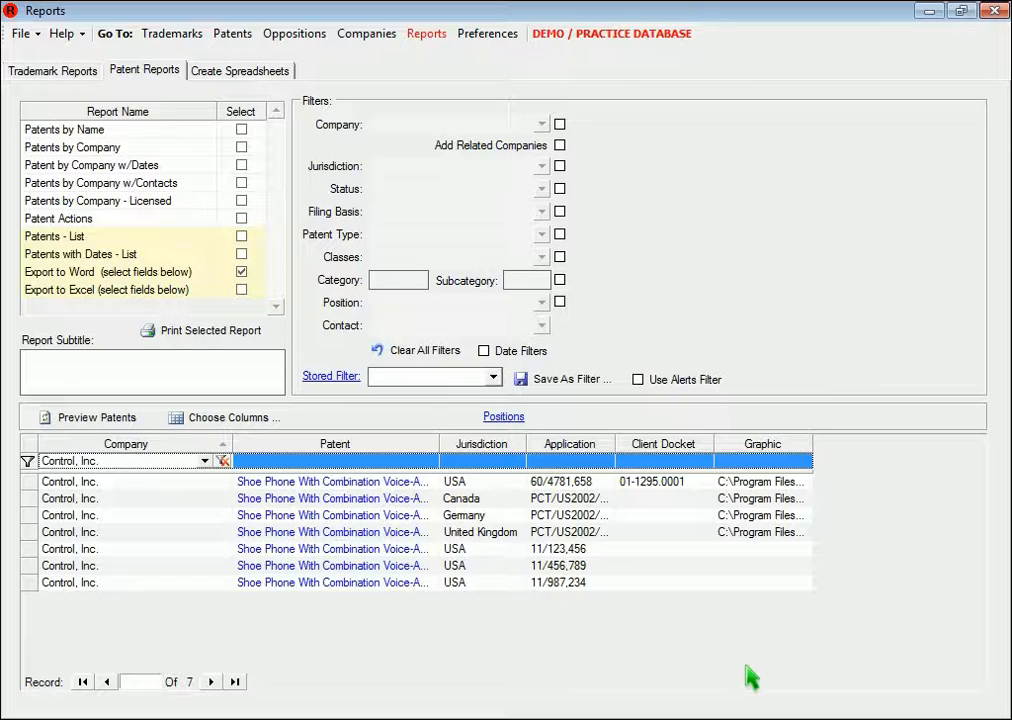
pyautogui.click(507, 420)
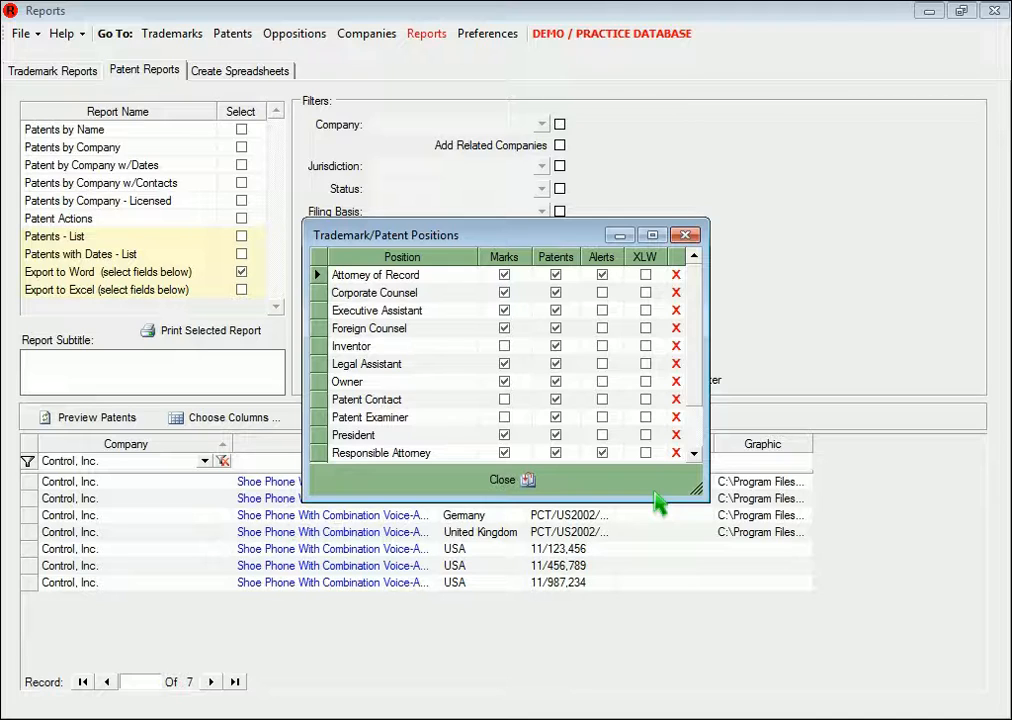
pyautogui.click(645, 453)
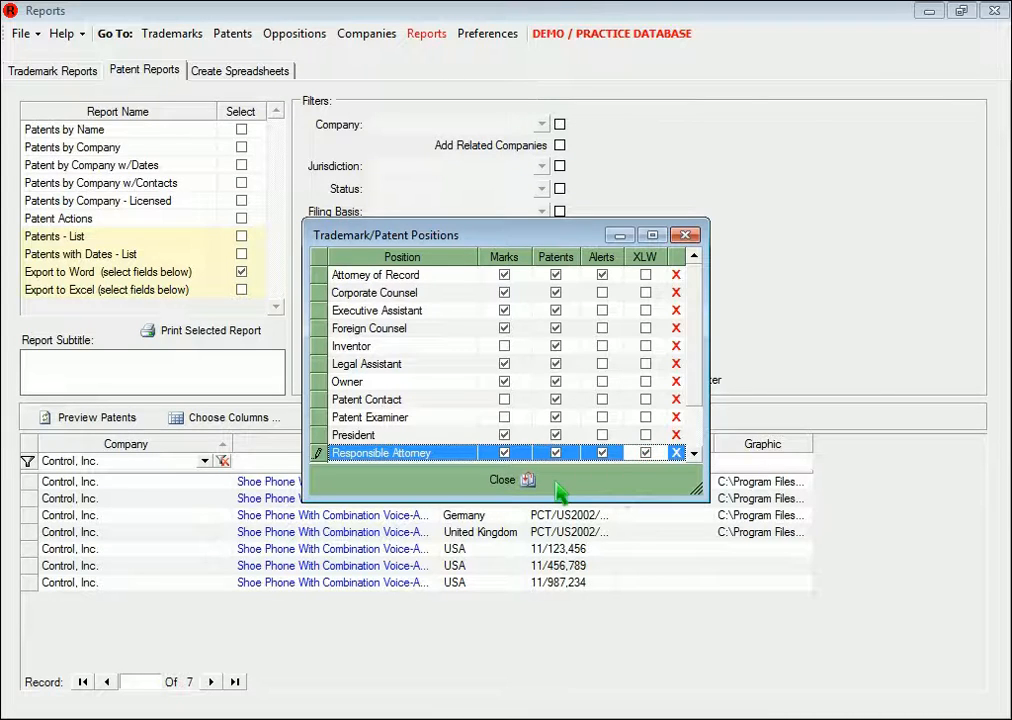
pyautogui.click(518, 480)
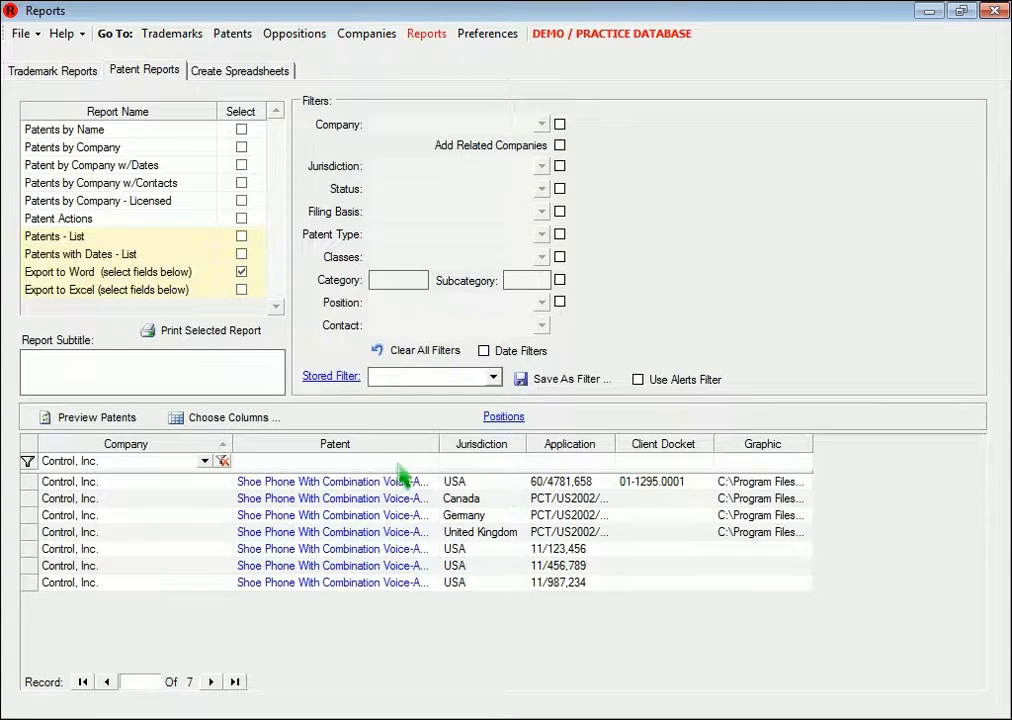
pyautogui.click(128, 419)
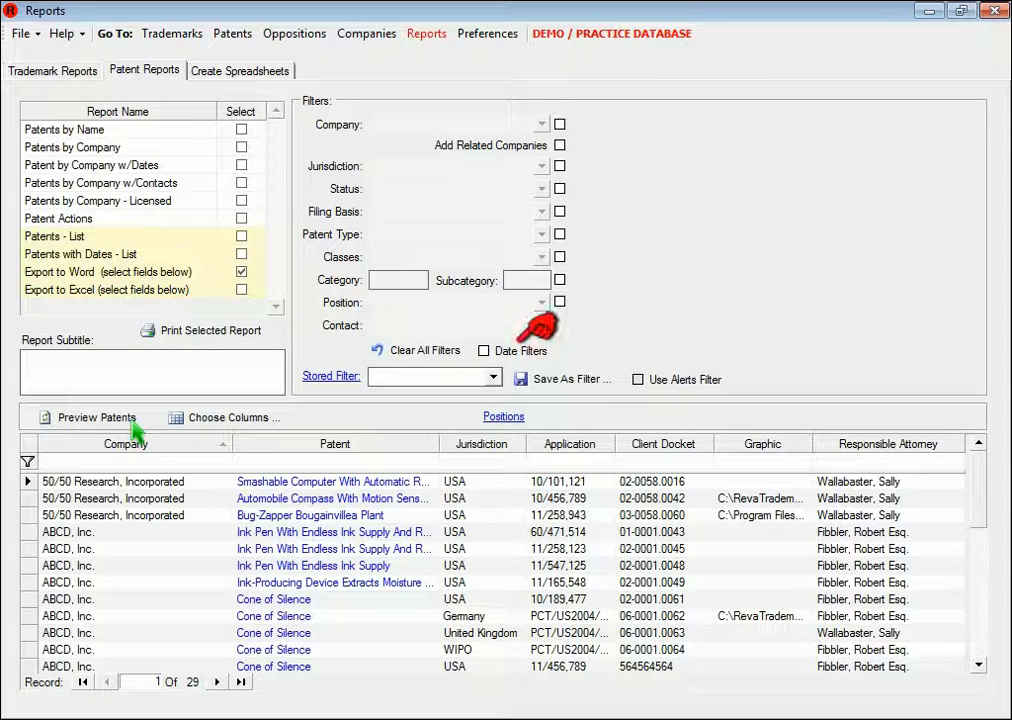
# Add Application Filed and Issue Date to the Word export through the date filters and refresh the preview
pyautogui.click(519, 354)
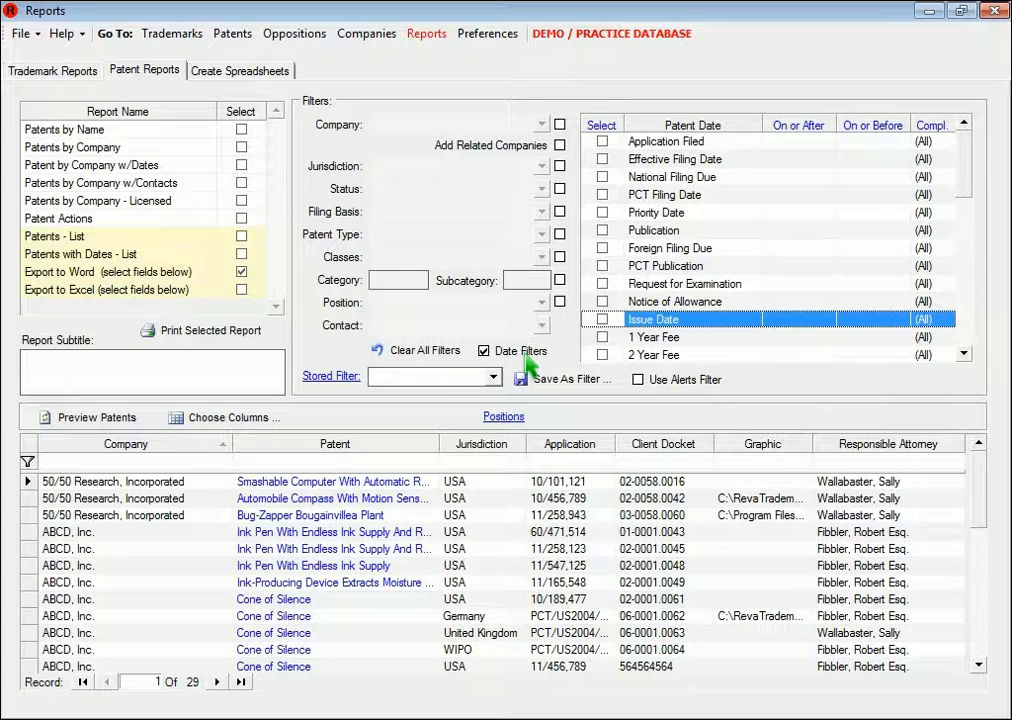
pyautogui.click(602, 142)
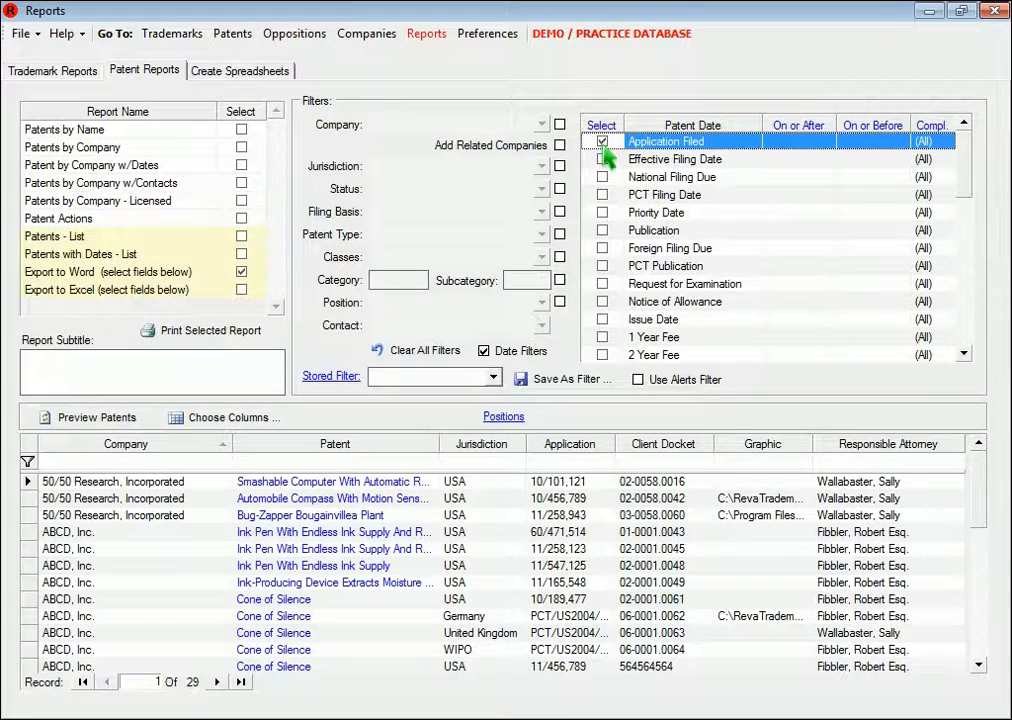
pyautogui.click(603, 319)
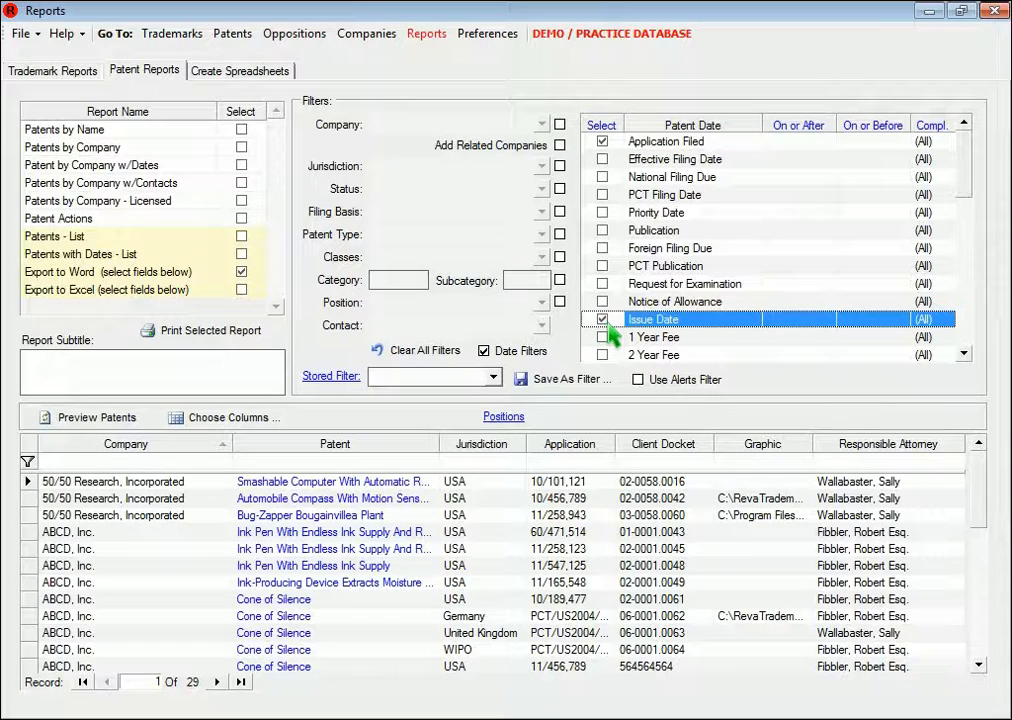
pyautogui.click(96, 420)
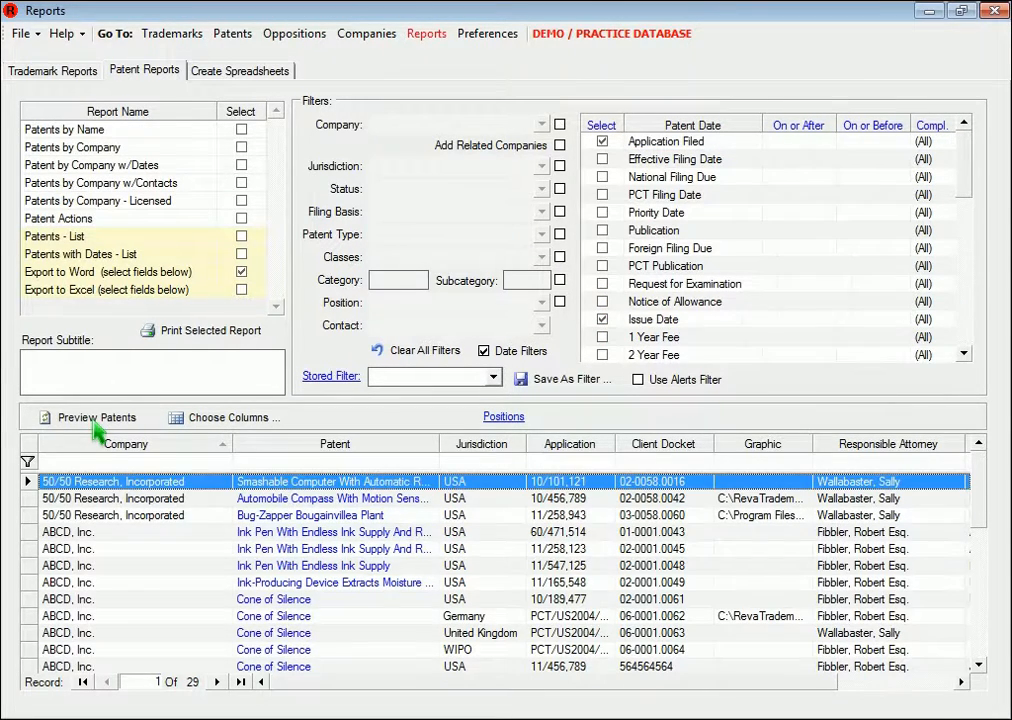
# Reorder the export columns so Responsible Attorney follows Client Docket and Graphic comes after Issue Date
pyautogui.moveTo(542, 684); pyautogui.dragTo(407, 688)
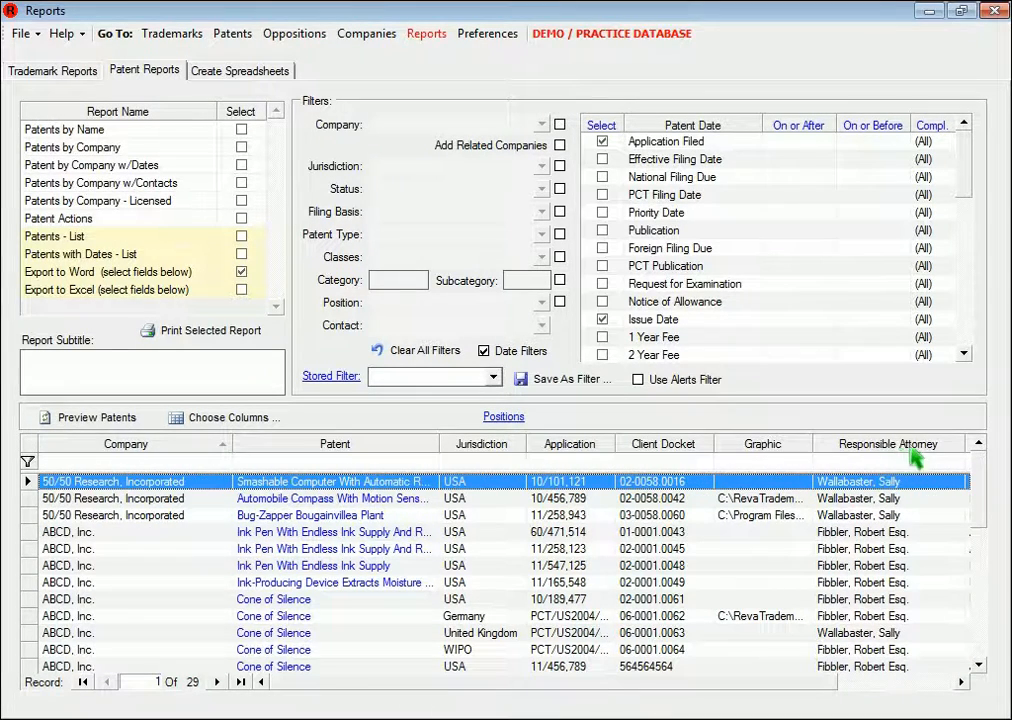
pyautogui.moveTo(856, 450); pyautogui.dragTo(752, 458)
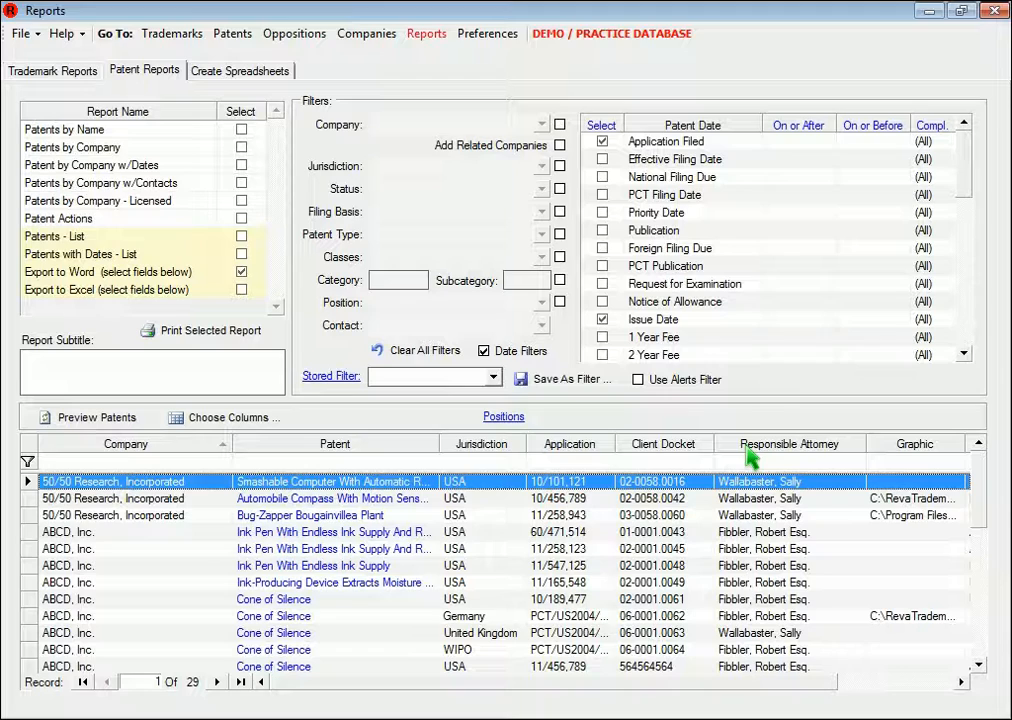
pyautogui.click(812, 681)
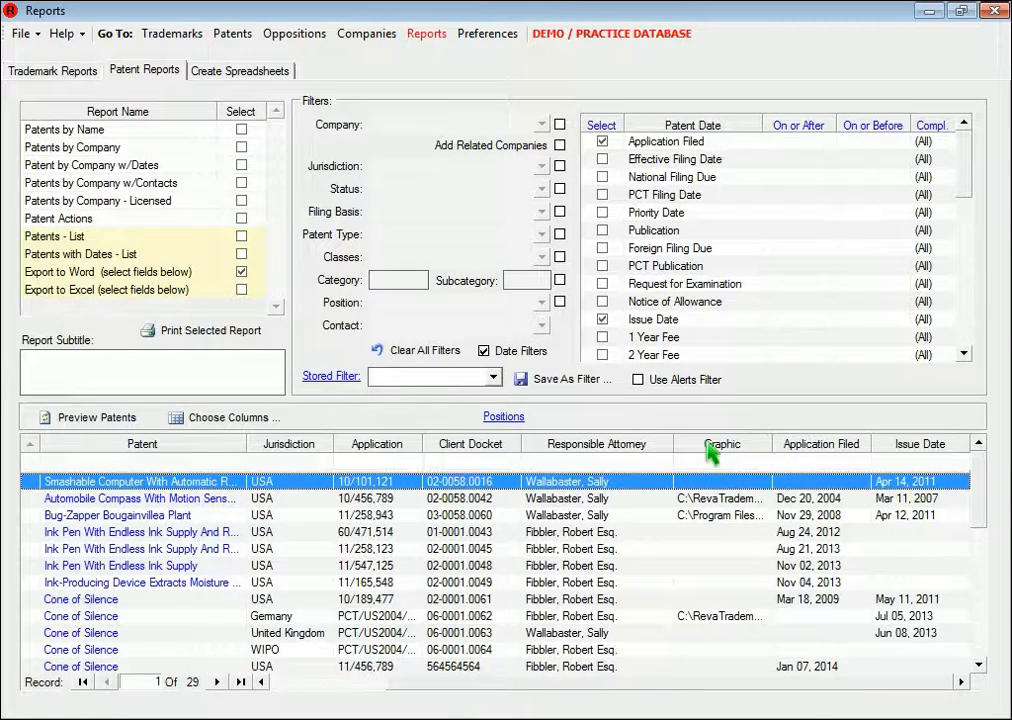
pyautogui.moveTo(711, 452); pyautogui.dragTo(951, 447)
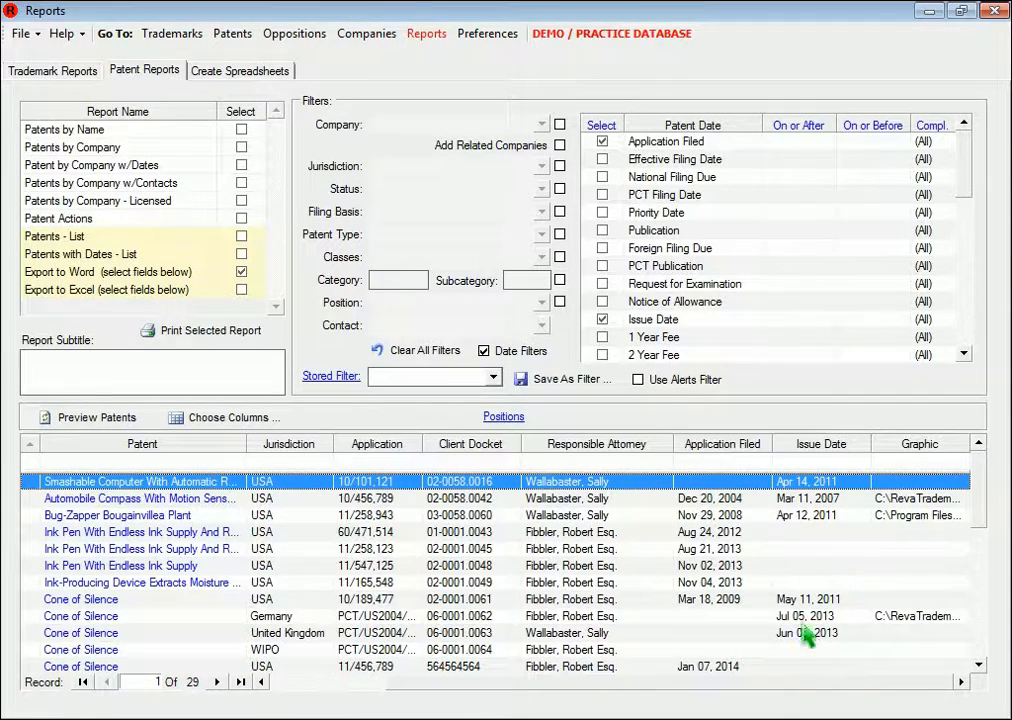
pyautogui.moveTo(757, 681); pyautogui.dragTo(610, 681)
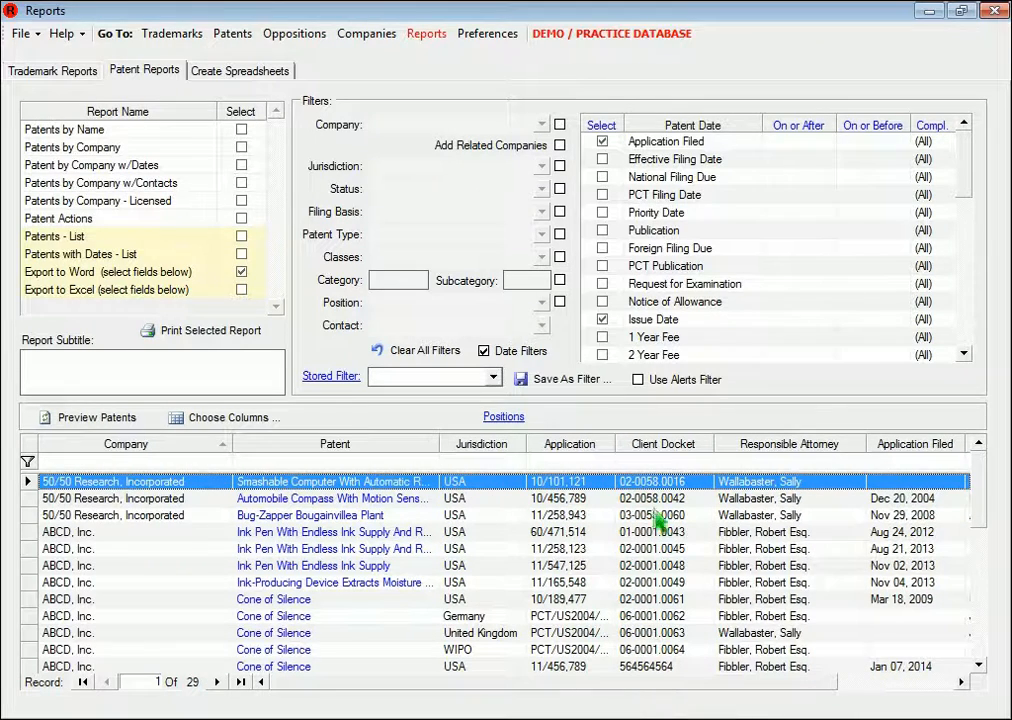
# Remove the Client Docket column and export the patent list to a Word document
pyautogui.moveTo(663, 446); pyautogui.dragTo(684, 427)
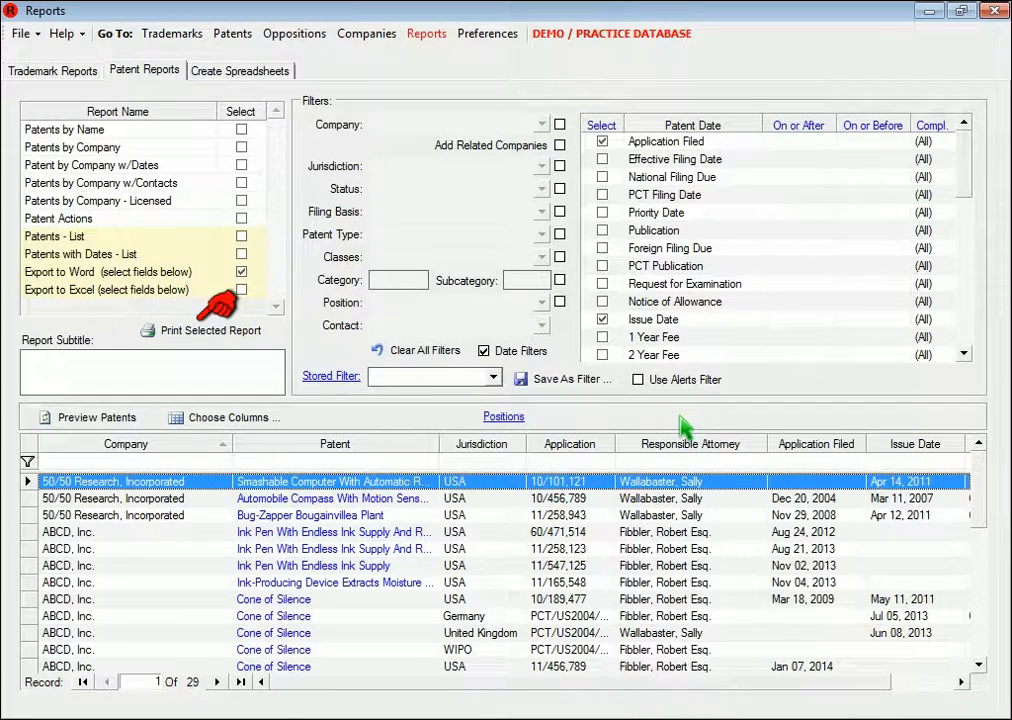
pyautogui.click(257, 342)
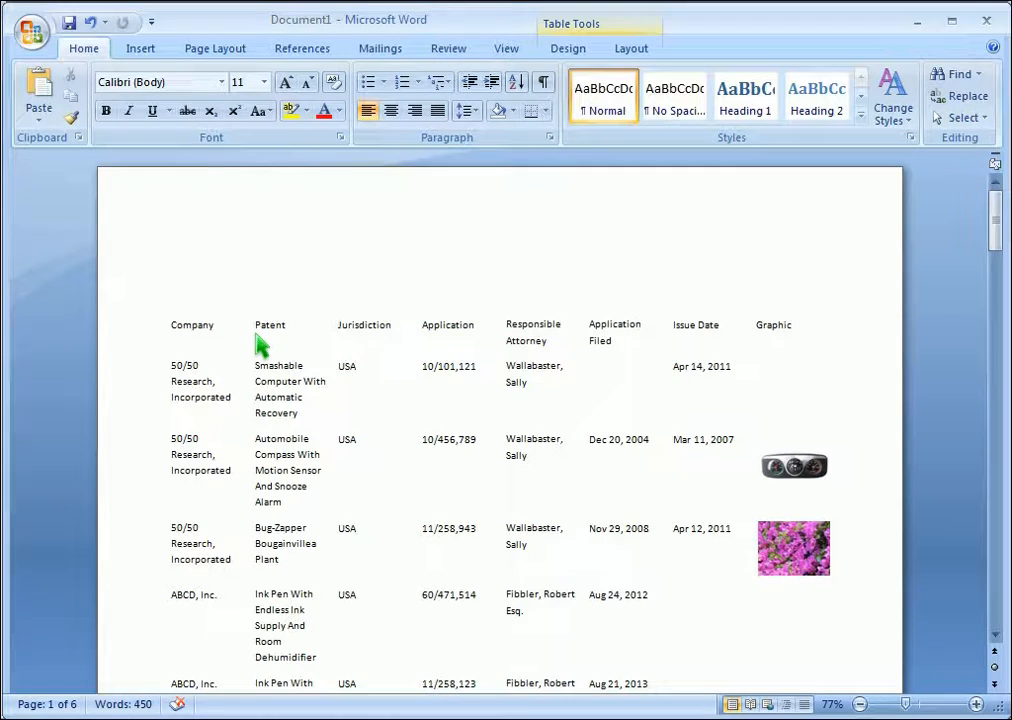
# Review the patent table exported to Word, including its attorney, date and graphic columns, and close the document without saving
pyautogui.scroll(-5, 257, 345)
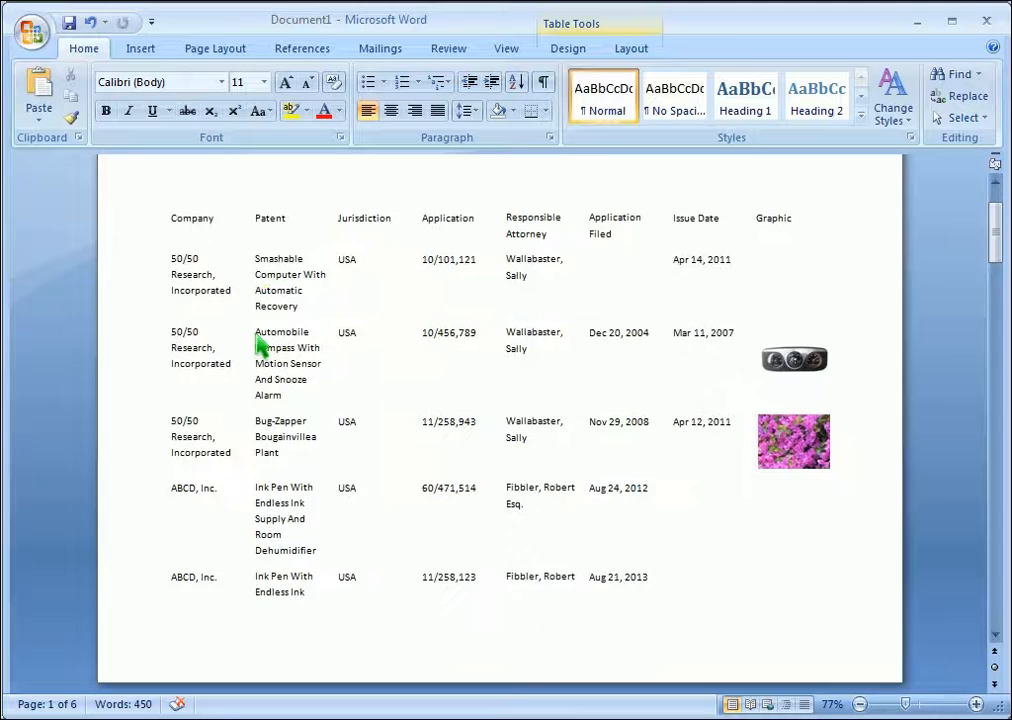
pyautogui.scroll(-9, 257, 345)
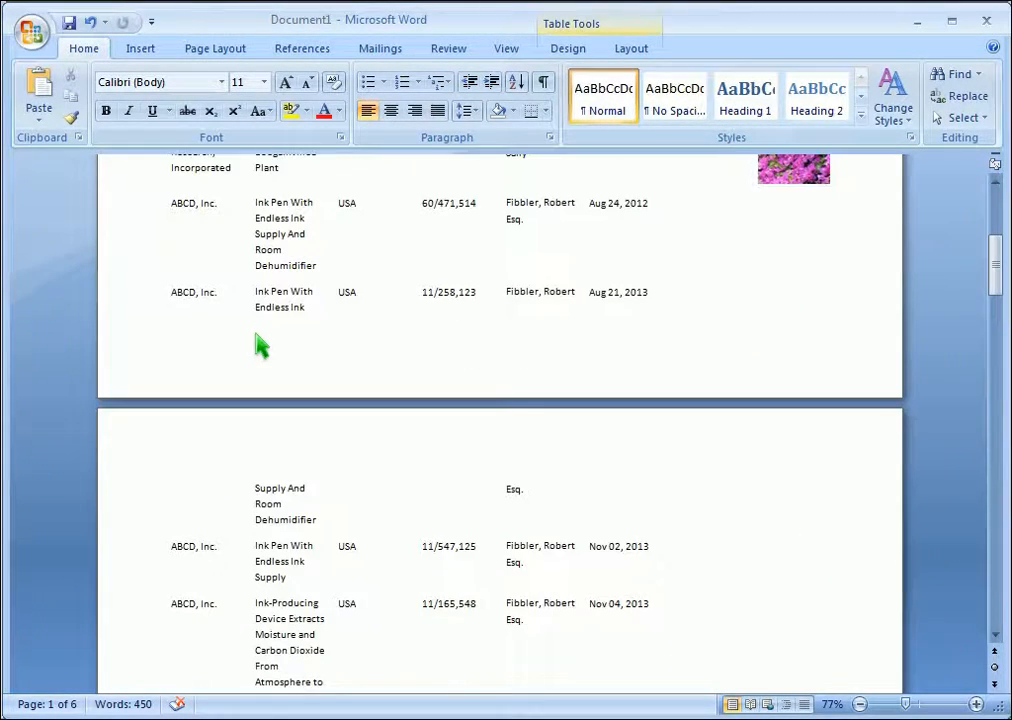
pyautogui.scroll(-2, 257, 345)
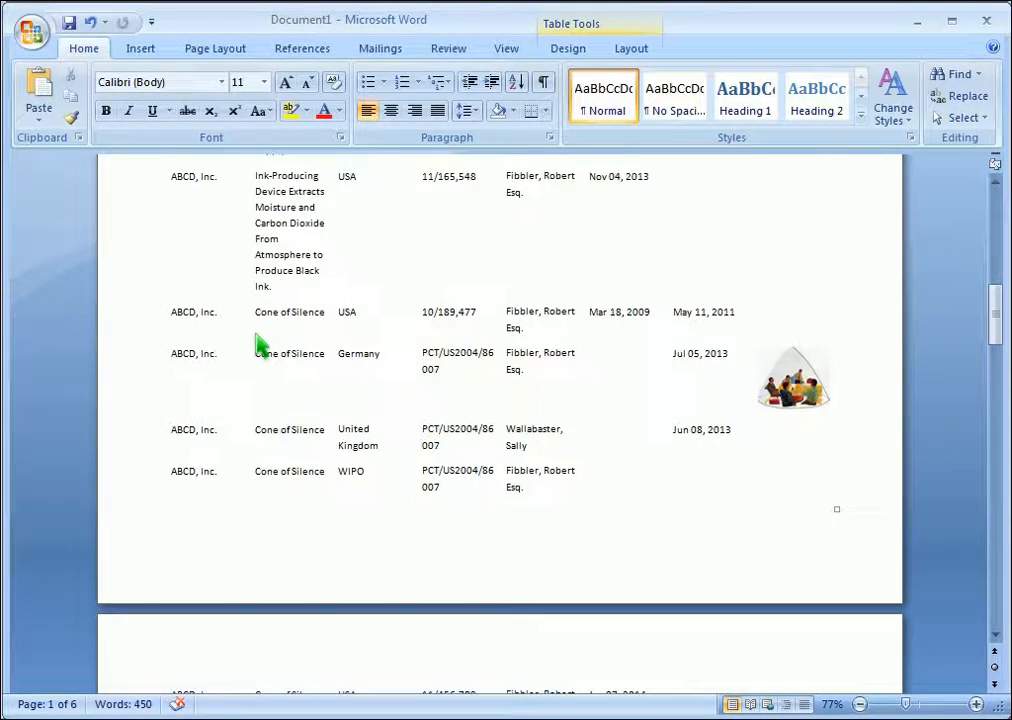
pyautogui.click(986, 24)
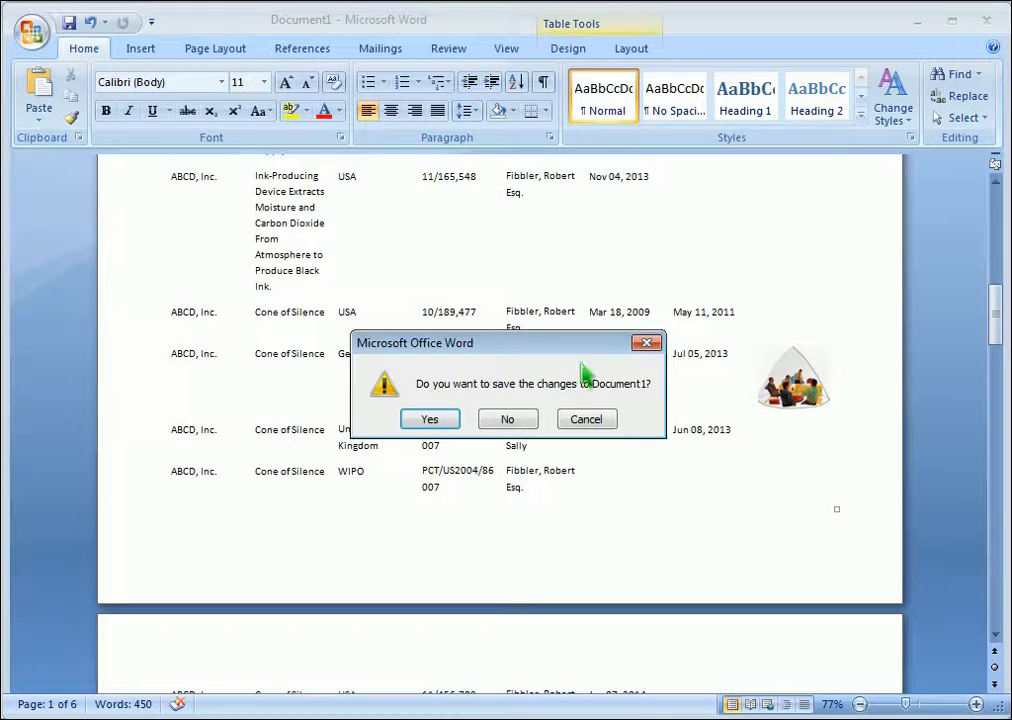
pyautogui.click(512, 421)
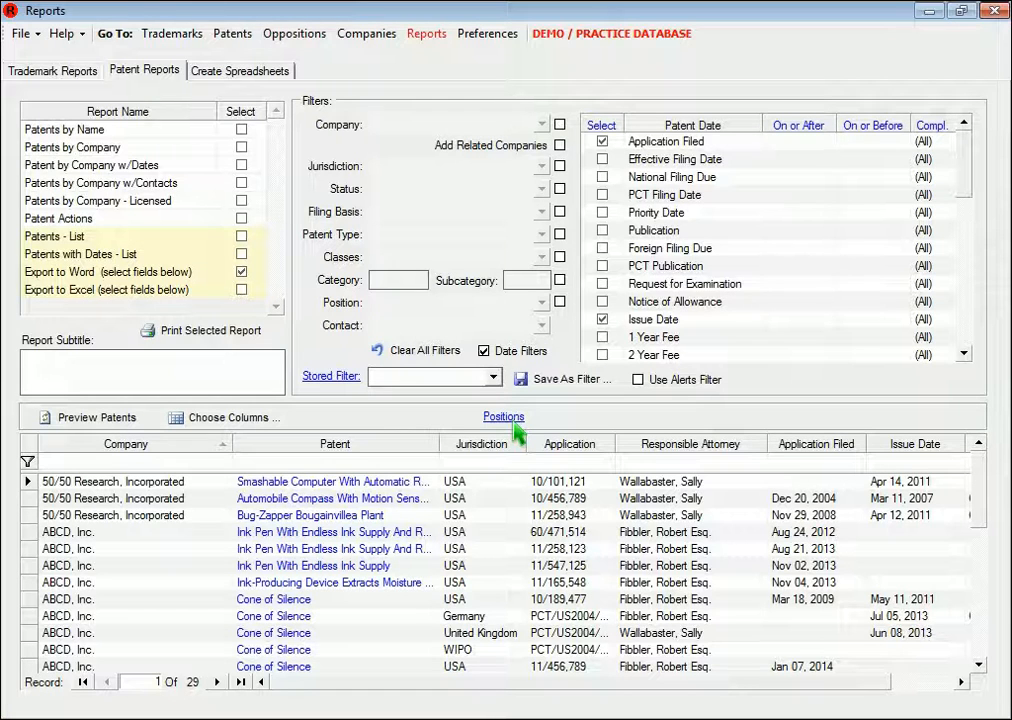
# Preview the Export to Excel patent report and export it to Excel without the Classes column
pyautogui.click(241, 290)
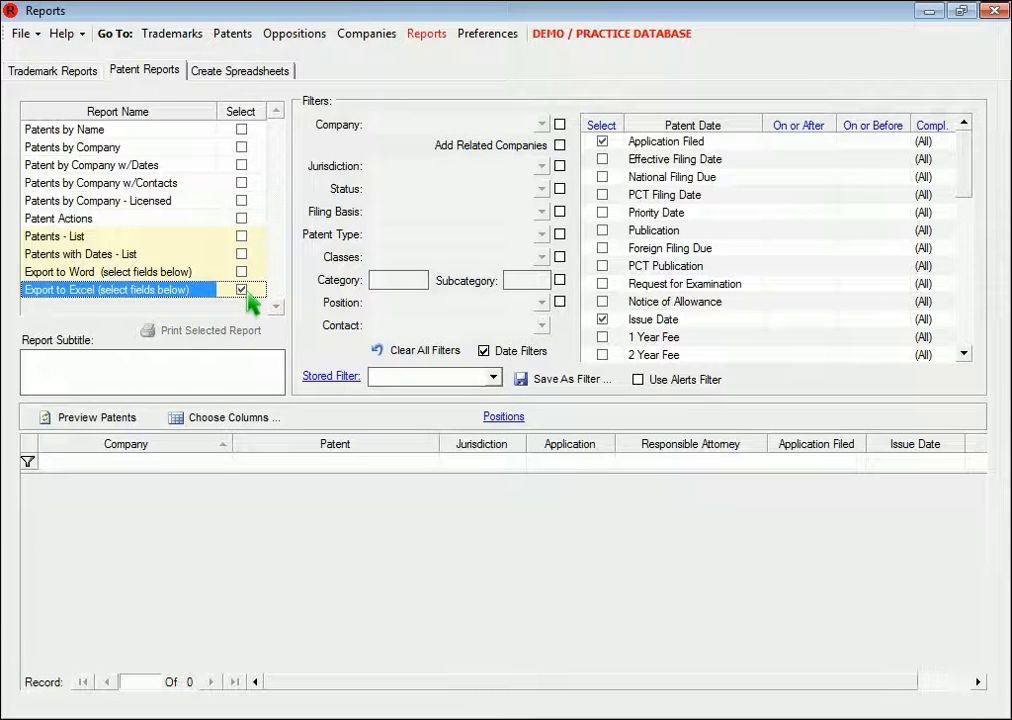
pyautogui.click(105, 424)
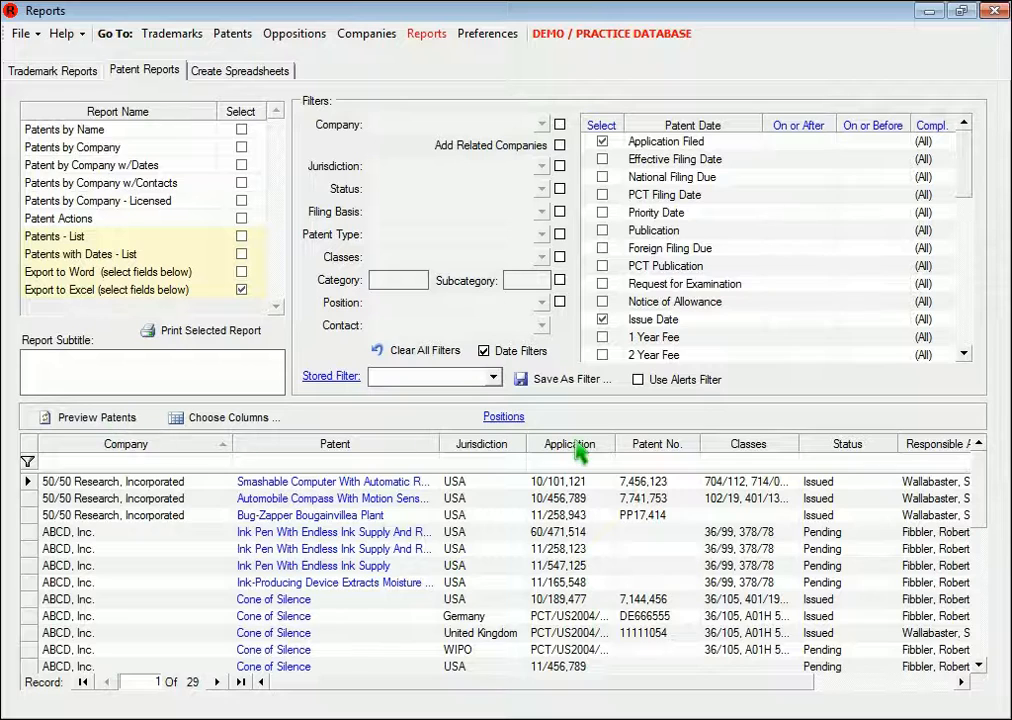
pyautogui.moveTo(744, 456); pyautogui.dragTo(750, 432)
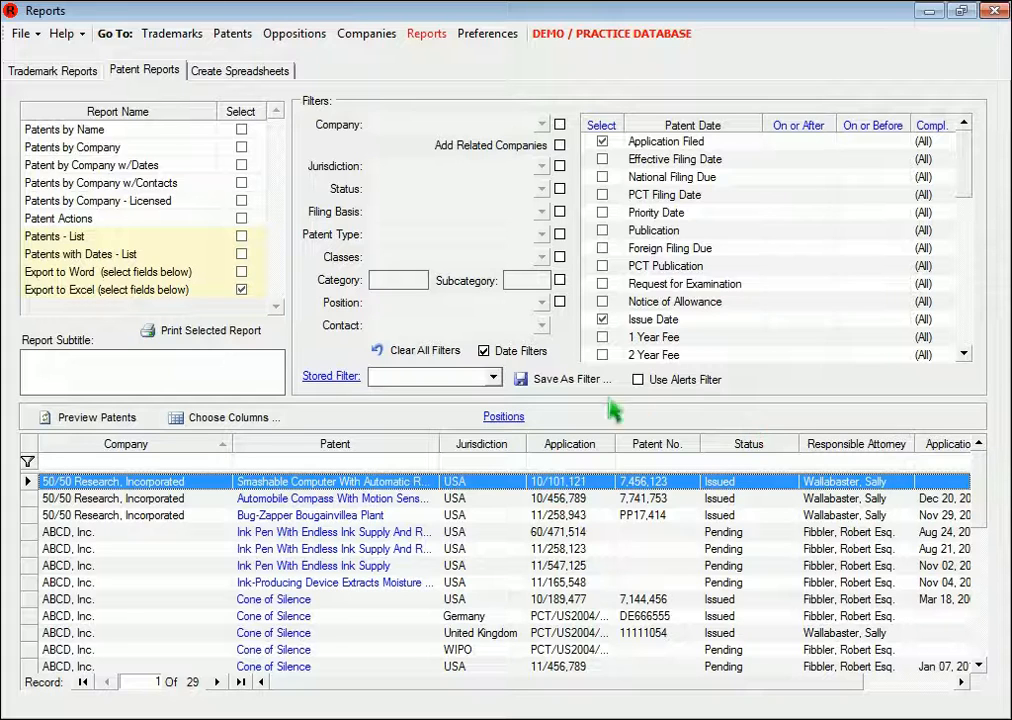
pyautogui.click(207, 341)
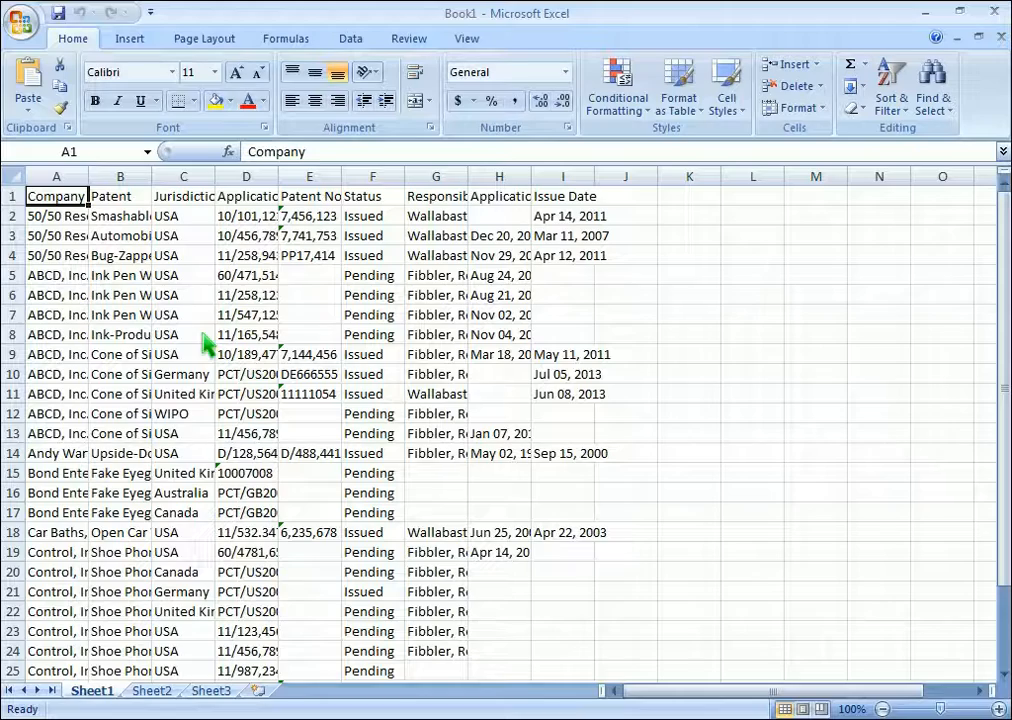
# Widen the Patent column and fit the Company, Jurisdiction, Application, Patent No., Status and Responsible Attorney columns to their contents
pyautogui.doubleClick(89, 178)
pyautogui.moveTo(277, 178); pyautogui.dragTo(333, 180)
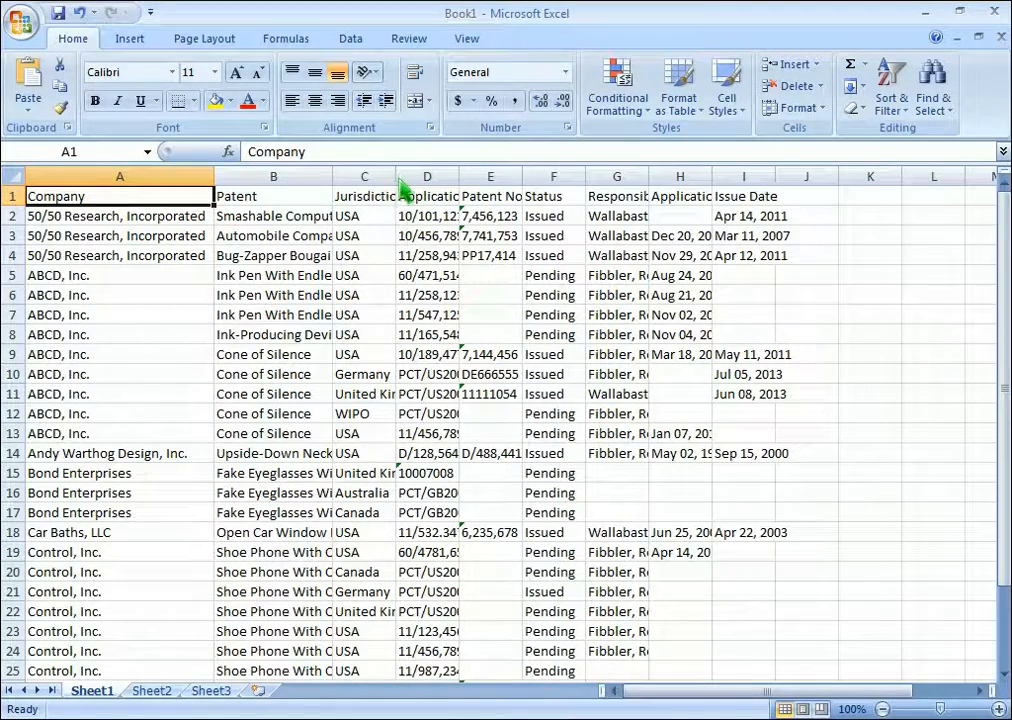
pyautogui.doubleClick(397, 178)
pyautogui.doubleClick(502, 178)
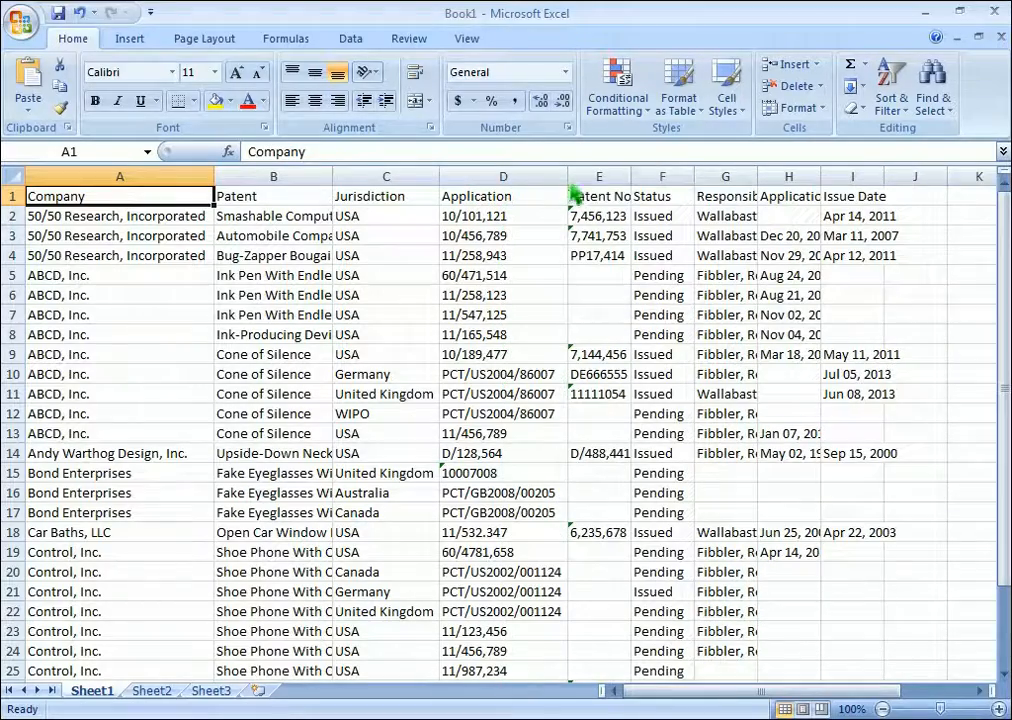
pyautogui.doubleClick(631, 177)
pyautogui.doubleClick(765, 178)
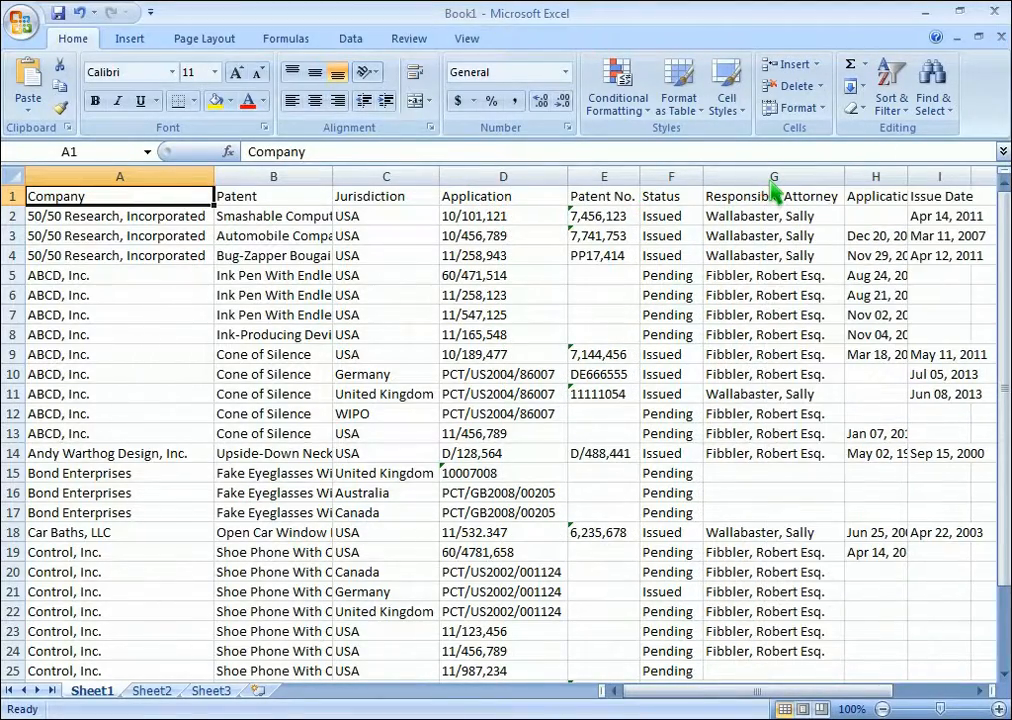